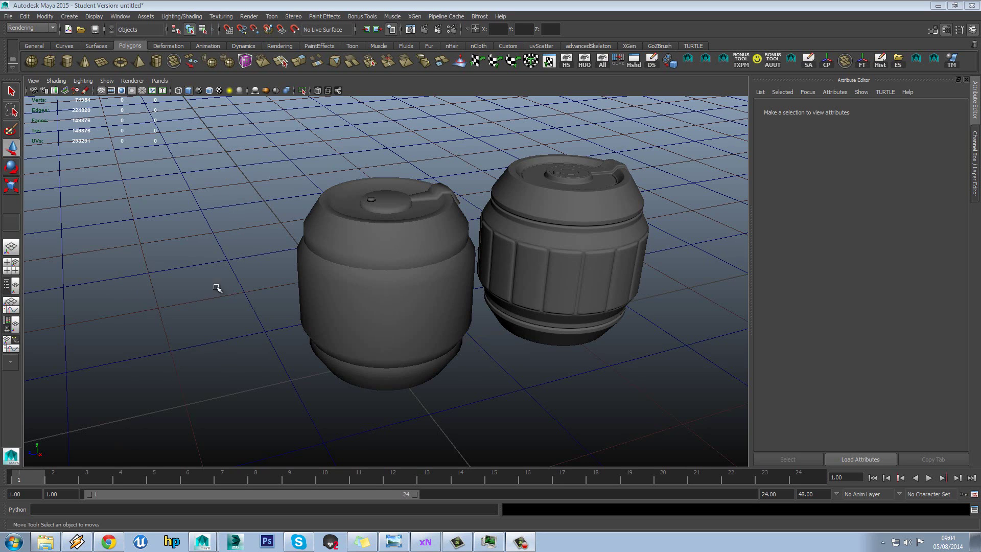
Orbit around the two barrels and try selecting the low-poly and high-poly barrels
alt+middle_drag(498, 241, 435, 244)
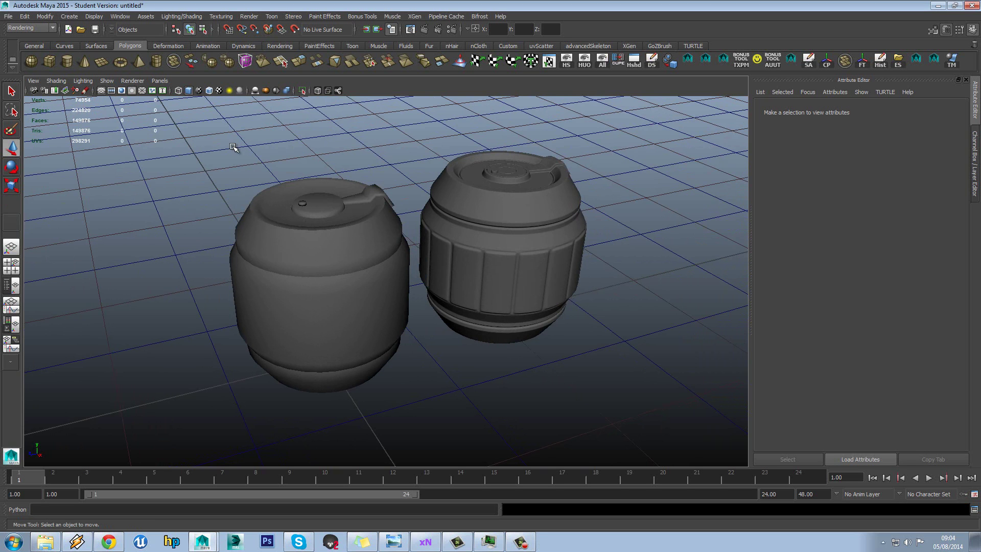
alt+drag(267, 152, 266, 151)
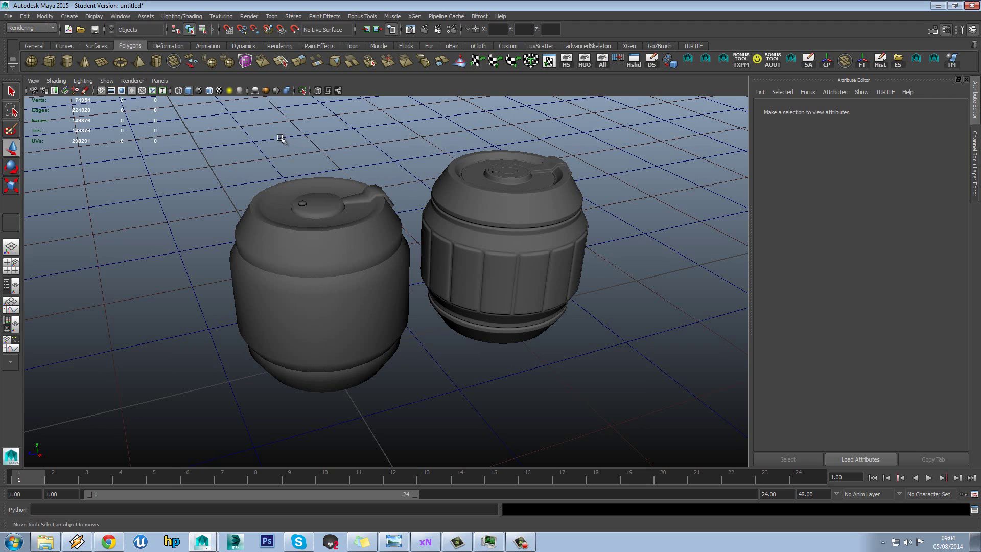
alt+drag(309, 137, 312, 141)
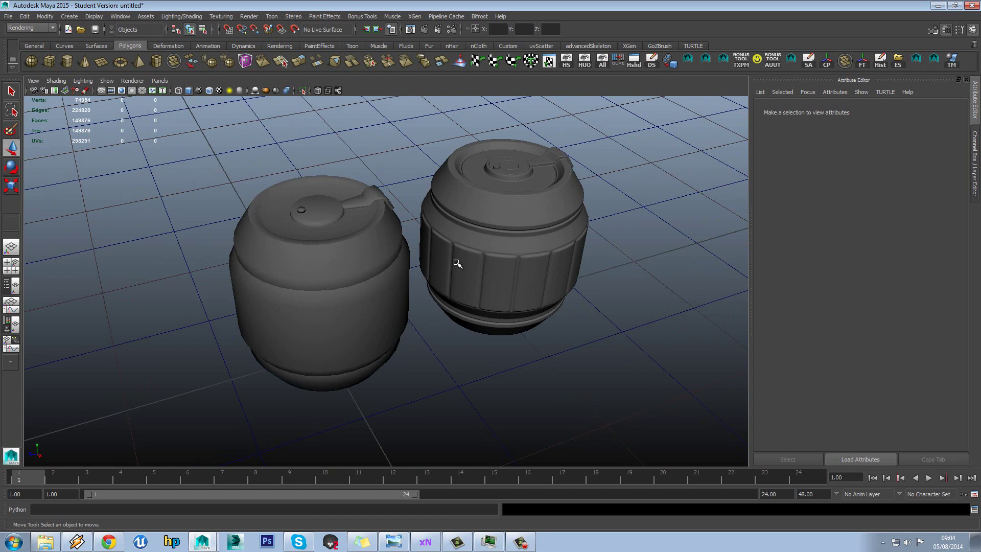
click(336, 265)
click(527, 183)
click(321, 115)
click(455, 201)
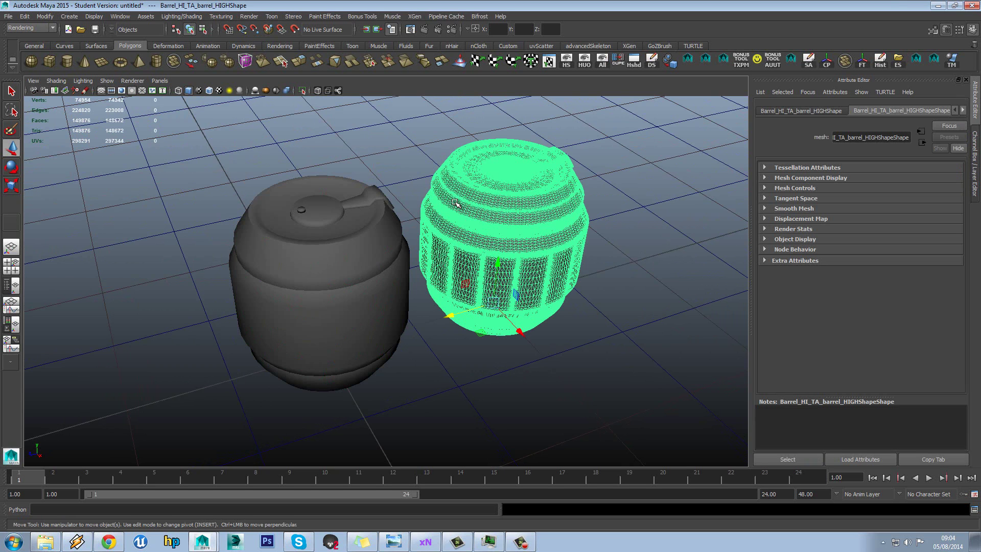
click(325, 250)
click(342, 160)
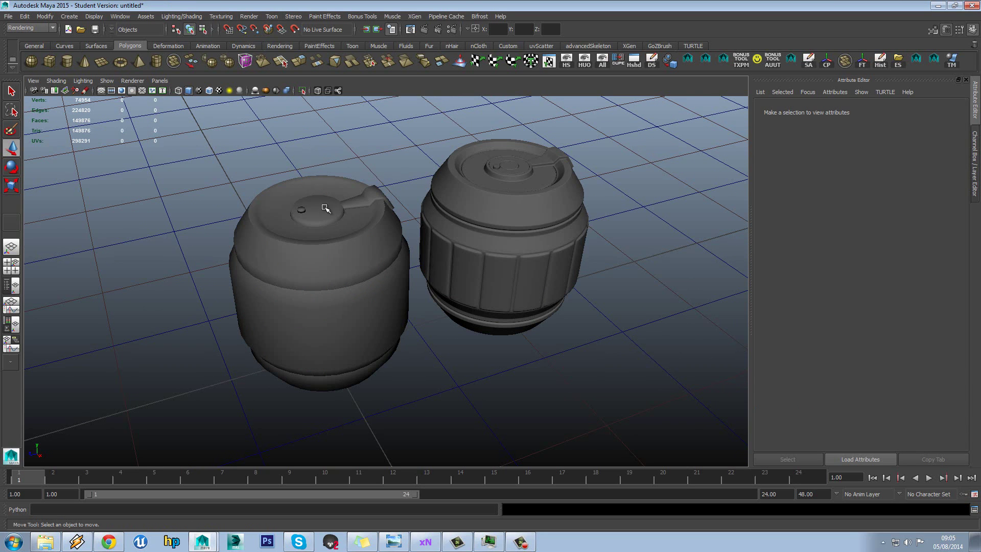
View the barrels from a steeper, rotated angle, briefly selecting the left barrel
mouse_move(330, 156)
alt+mouse_down()
mouse_move(327, 182)
mouse_move(376, 149)
mouse_move(334, 148)
alt+mouse_up()
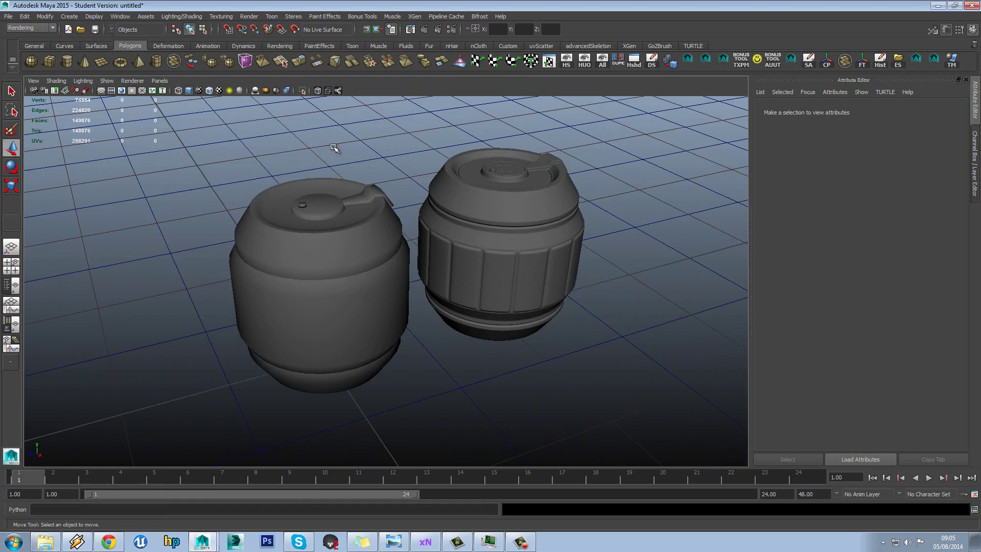
mouse_move(336, 146)
alt+mouse_down()
mouse_move(378, 153)
mouse_move(385, 169)
mouse_move(313, 158)
mouse_move(408, 169)
mouse_move(416, 193)
mouse_move(324, 148)
alt+mouse_up()
click(367, 214)
click(393, 172)
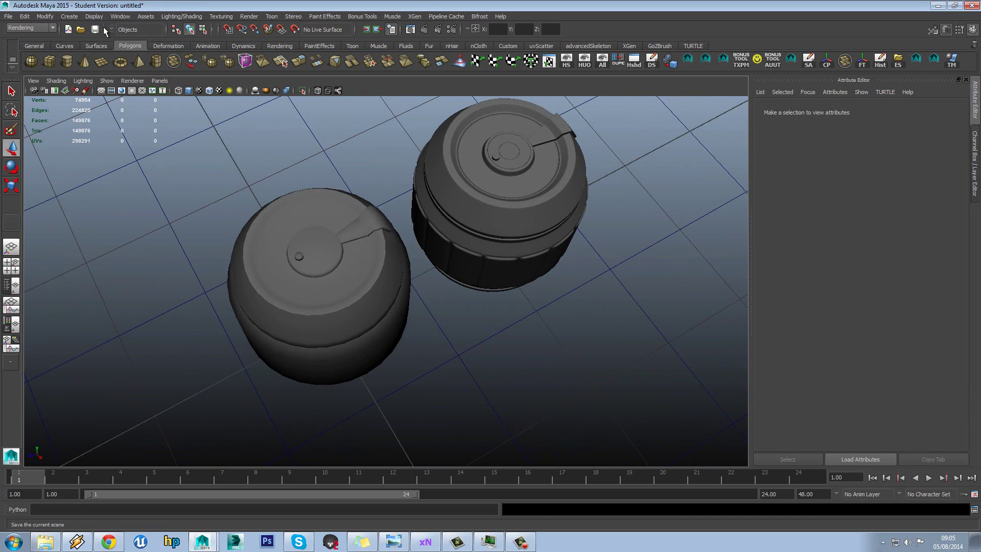
alt+drag(286, 184, 326, 203)
alt+drag(477, 243, 475, 240)
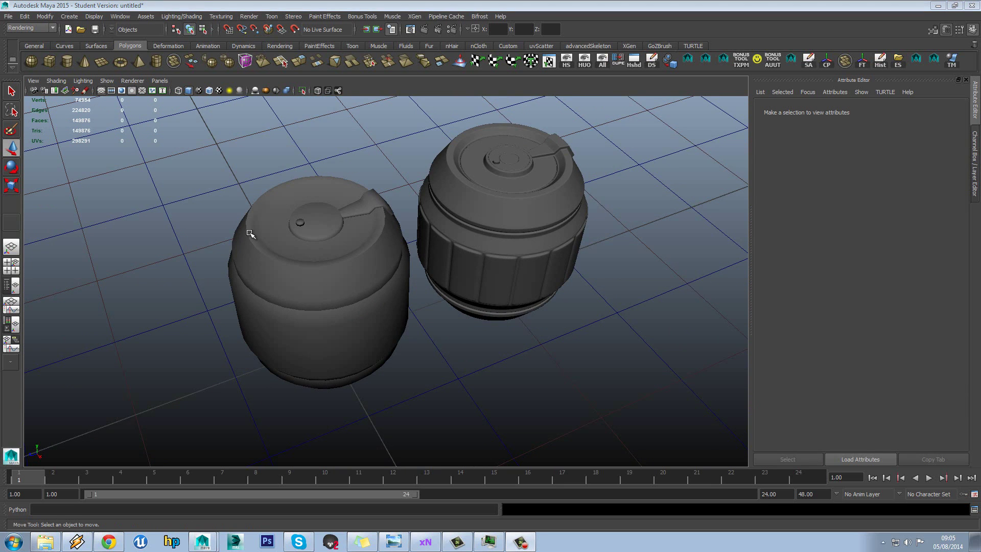
alt+drag(248, 219, 252, 209)
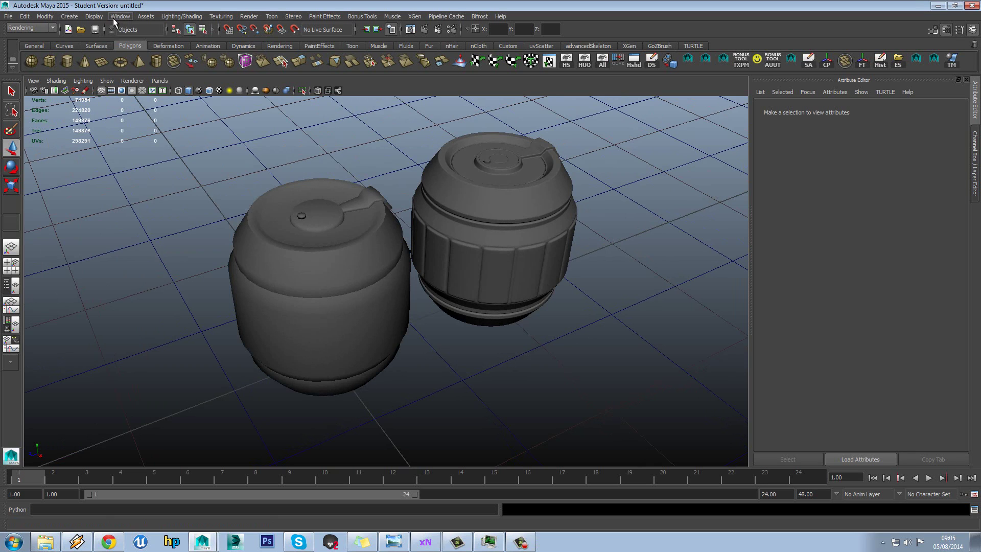
Check the list of installed plug-ins in the Plug-in Manager
click(116, 16)
mouse_move(158, 68)
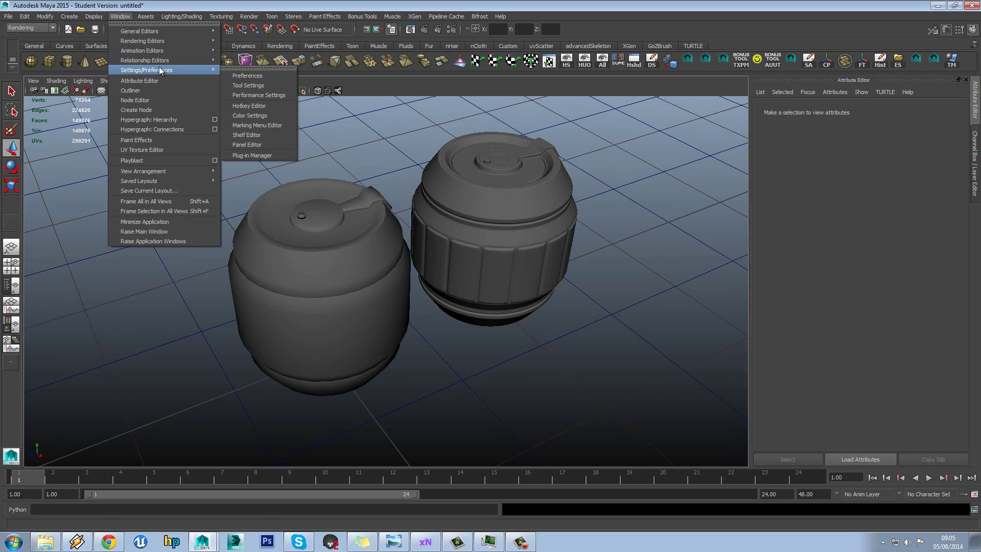
click(271, 157)
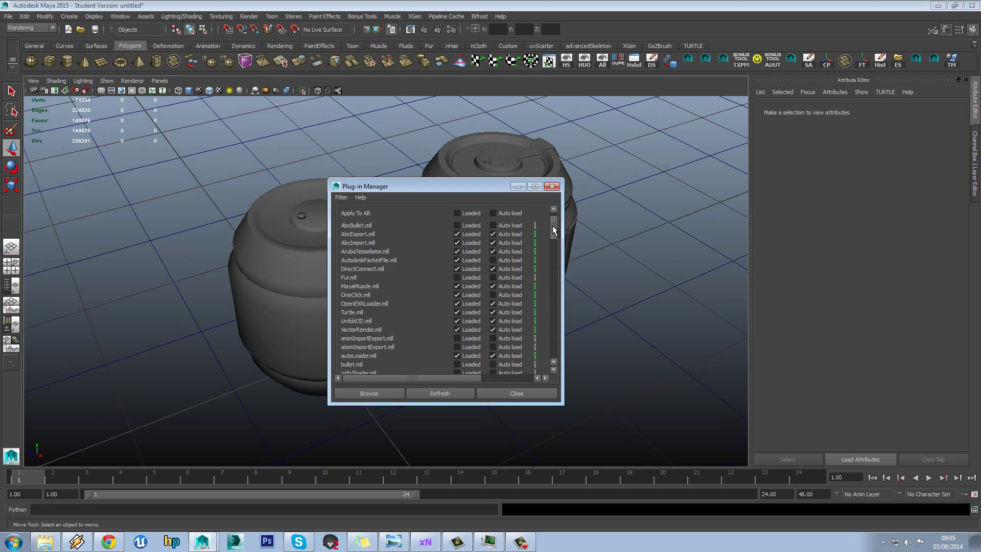
mouse_move(552, 226)
mouse_down()
mouse_move(555, 278)
mouse_move(555, 241)
mouse_up()
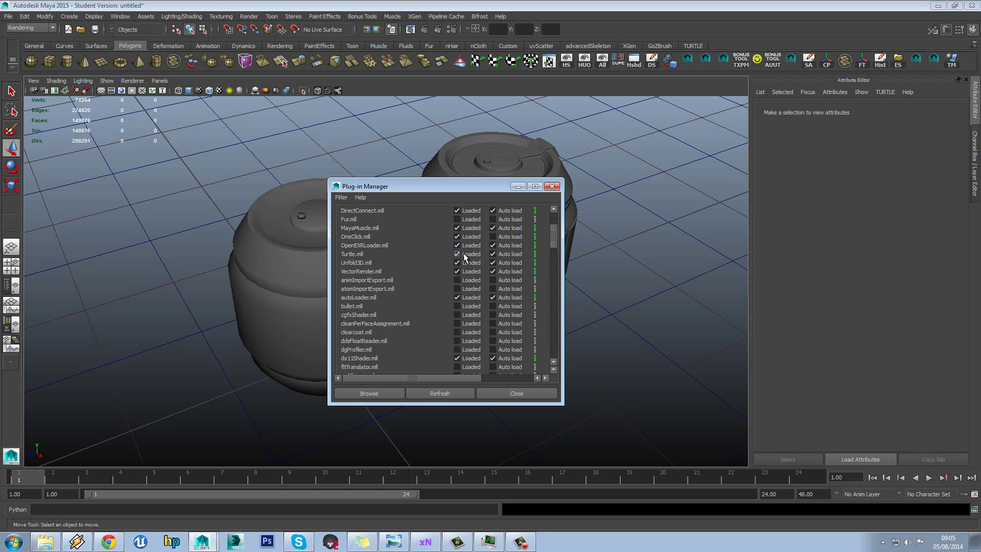
click(516, 393)
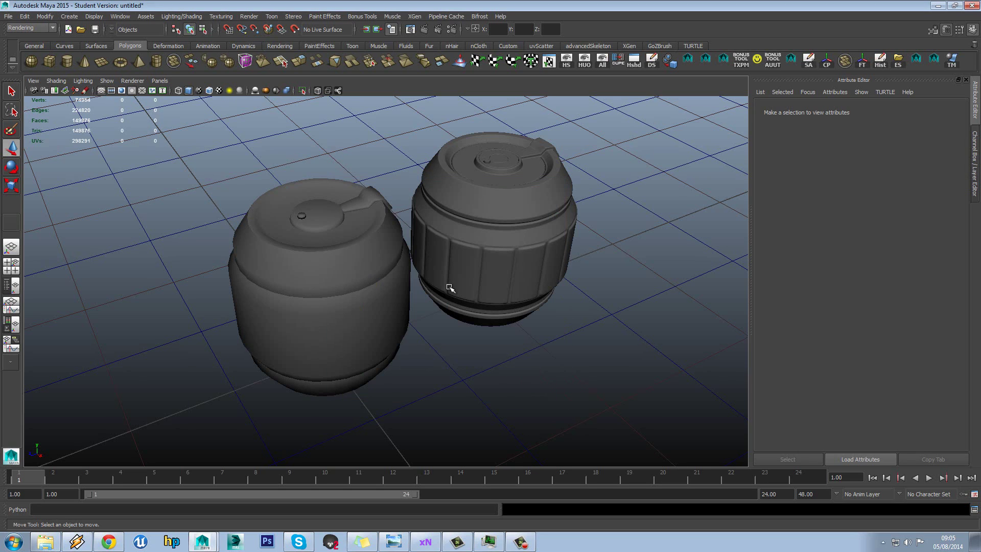
Make TURTLE the renderer in Render Settings and show the TURTLE shelf
click(292, 47)
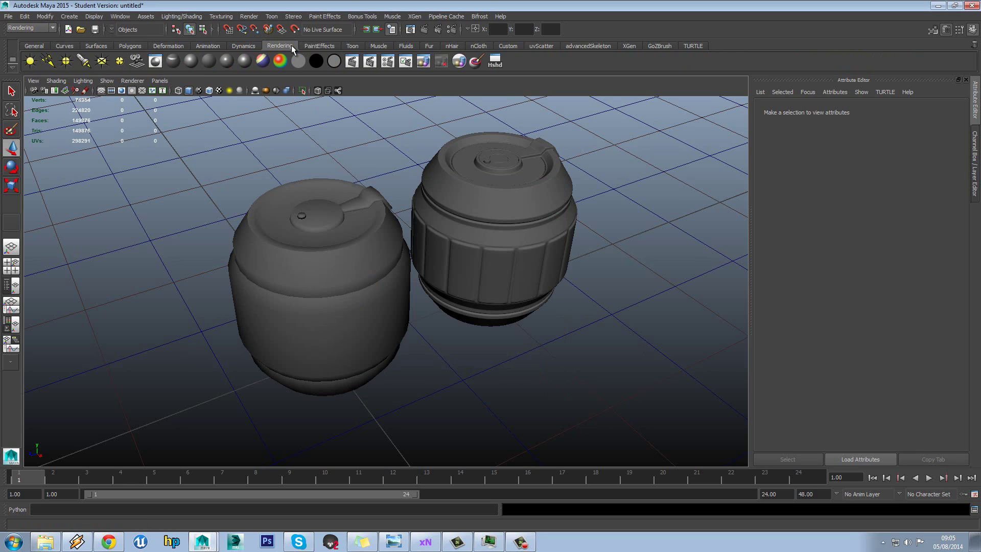
click(387, 62)
click(686, 162)
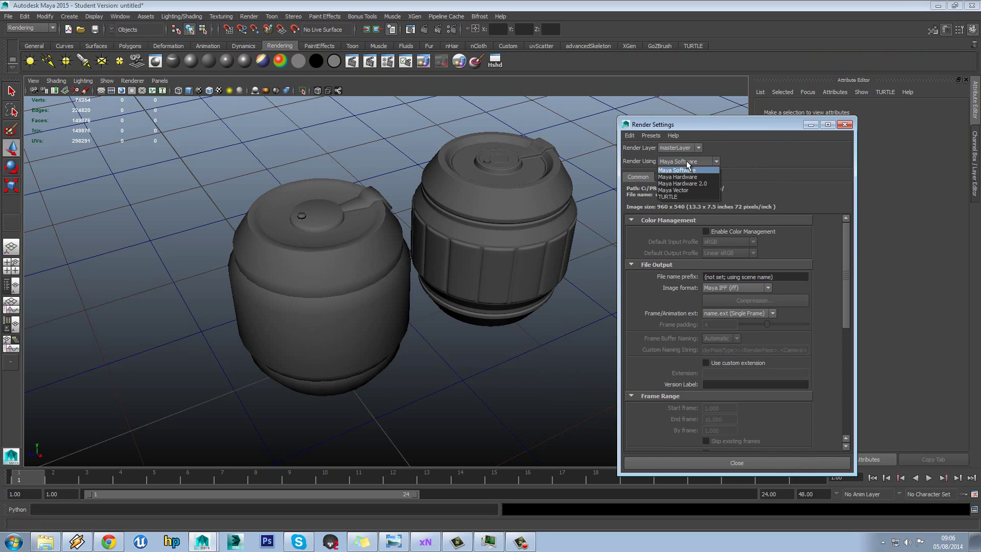
click(672, 196)
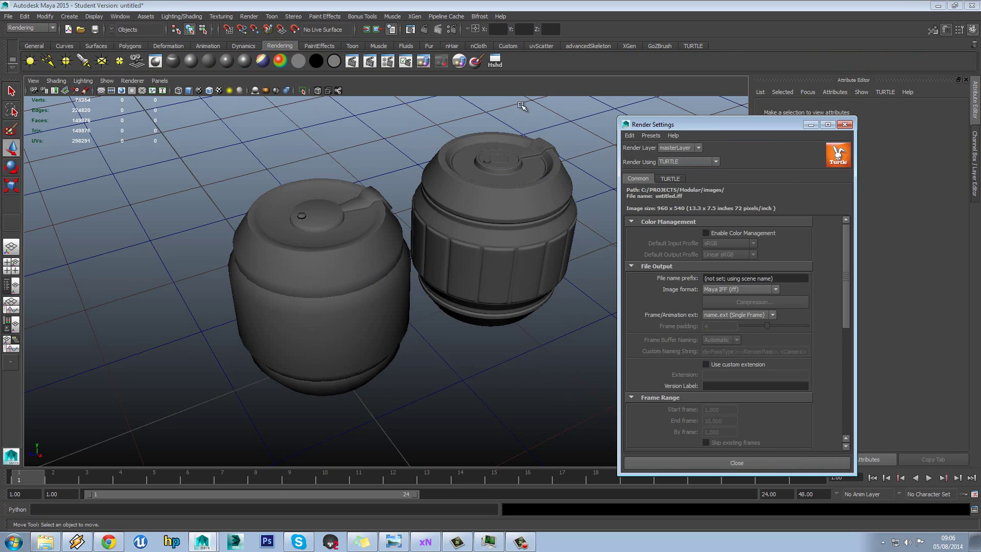
click(693, 46)
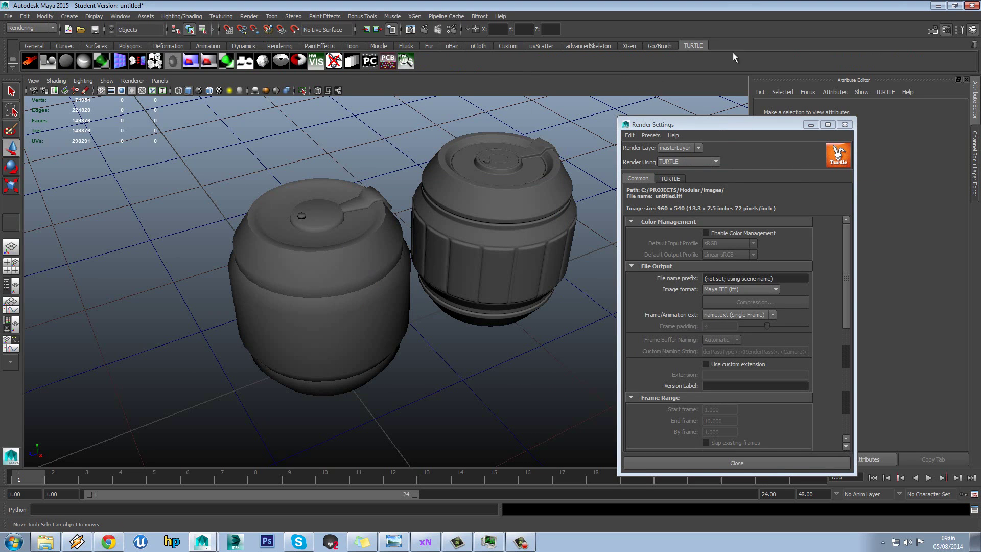
Open the Turtle Bake Layer Editor and move it to the left
click(119, 17)
mouse_move(167, 50)
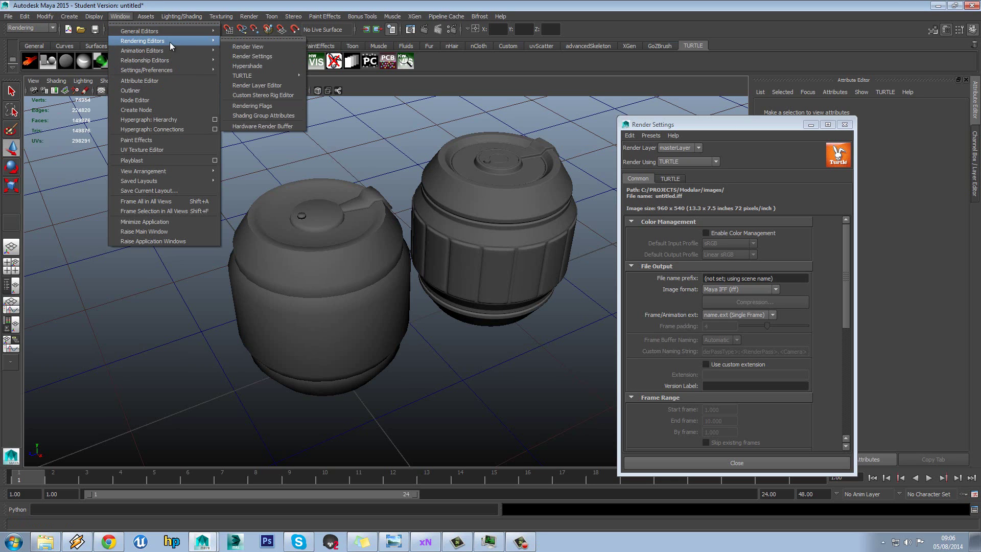
mouse_move(268, 74)
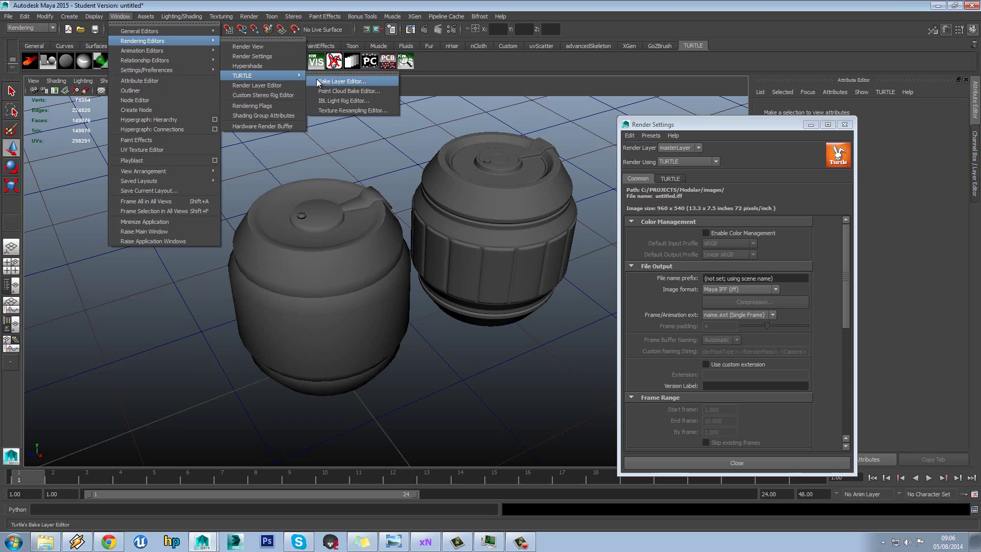
click(359, 81)
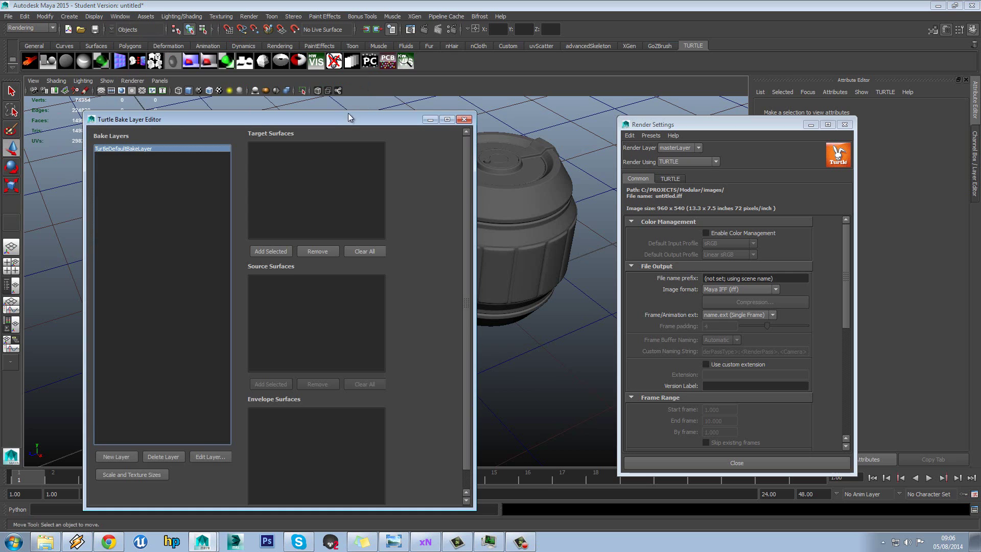
drag(352, 119, 312, 79)
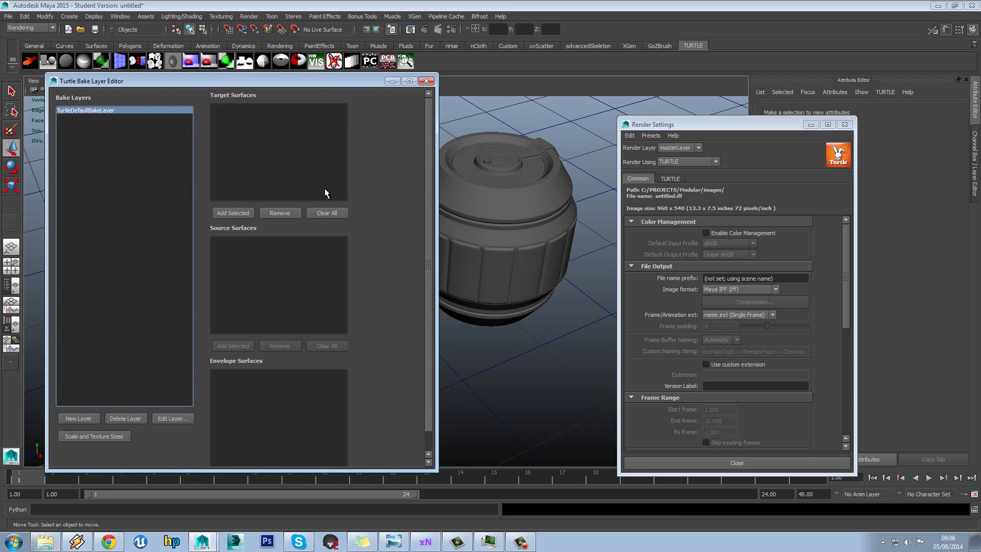
Show the Turtle Baking settings, bring the bake layer editor forward, and shift Render Settings right
click(670, 175)
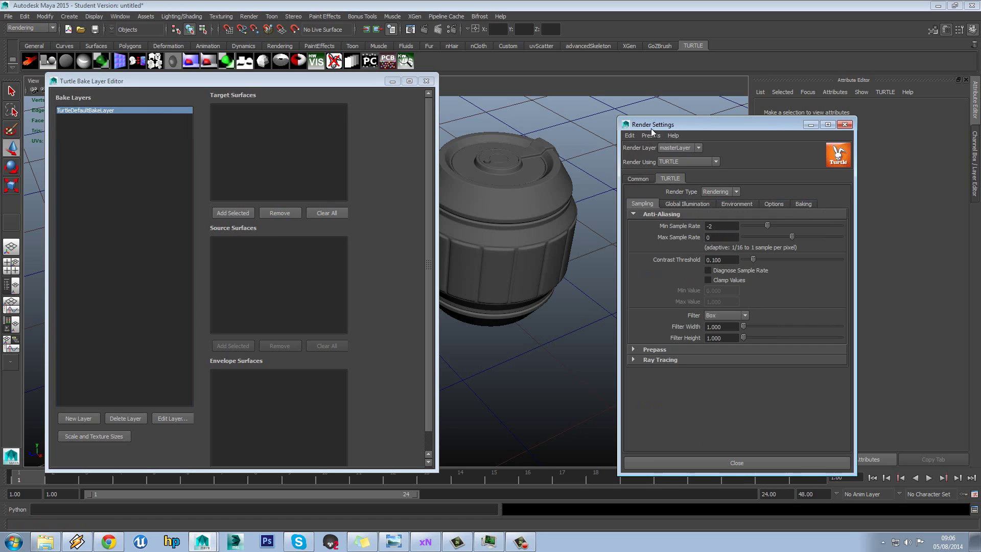
click(280, 46)
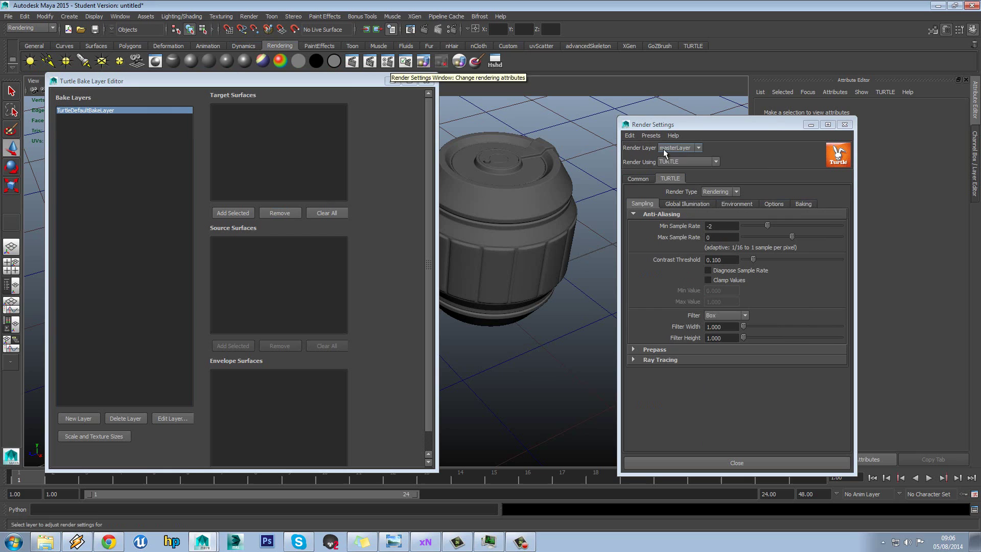
click(800, 203)
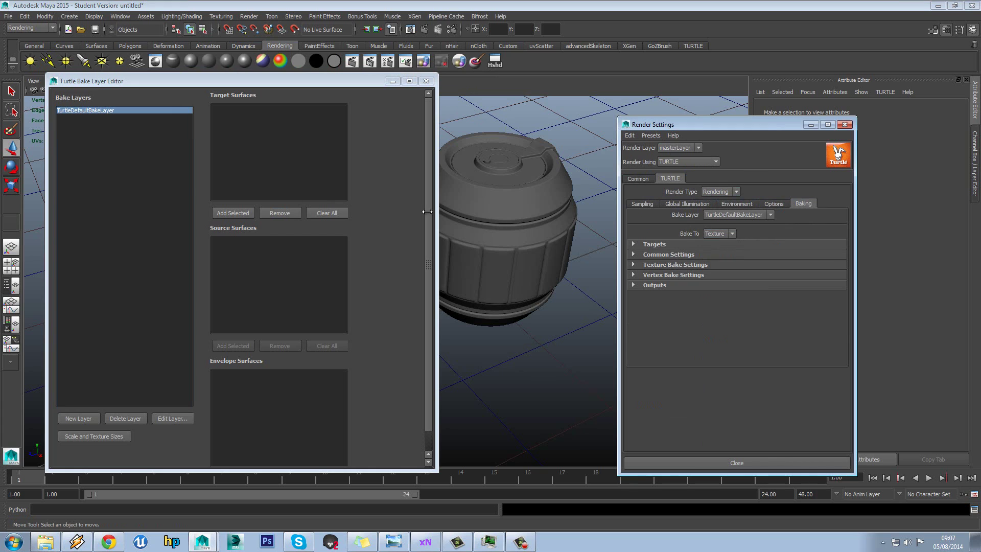
click(99, 130)
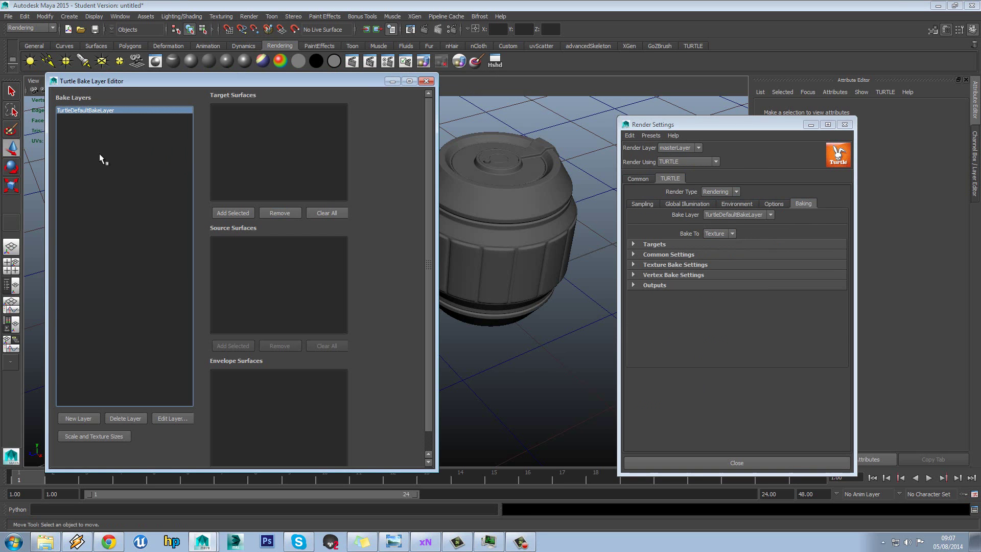
drag(672, 128, 805, 146)
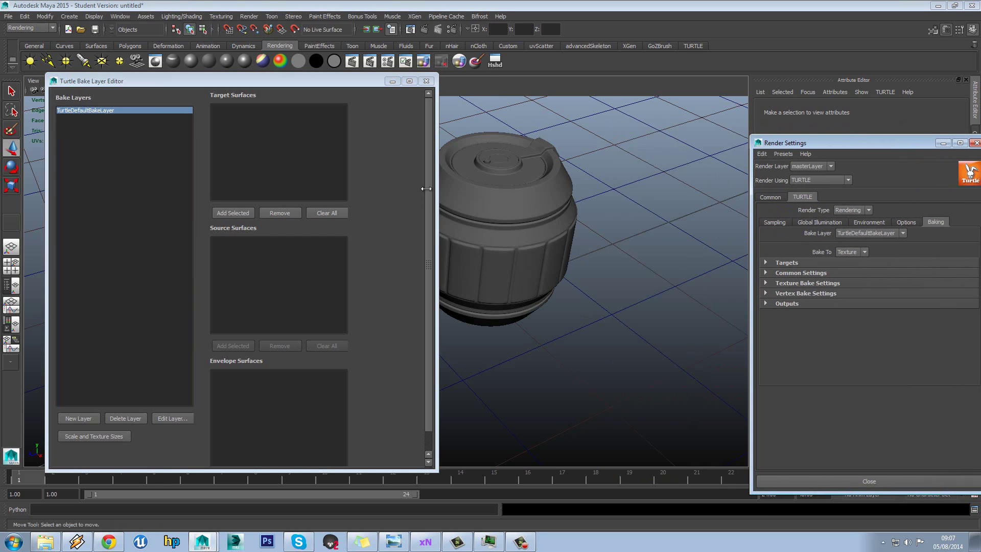
Adjust the view to see both barrels and move Render Settings toward the middle
alt+drag(503, 186, 552, 230)
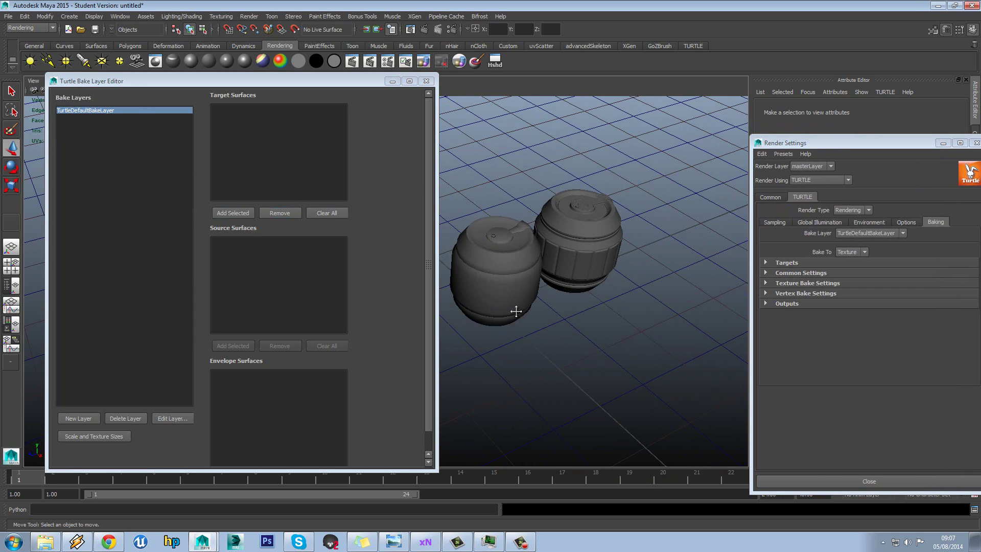
scroll(526, 327, down, 2)
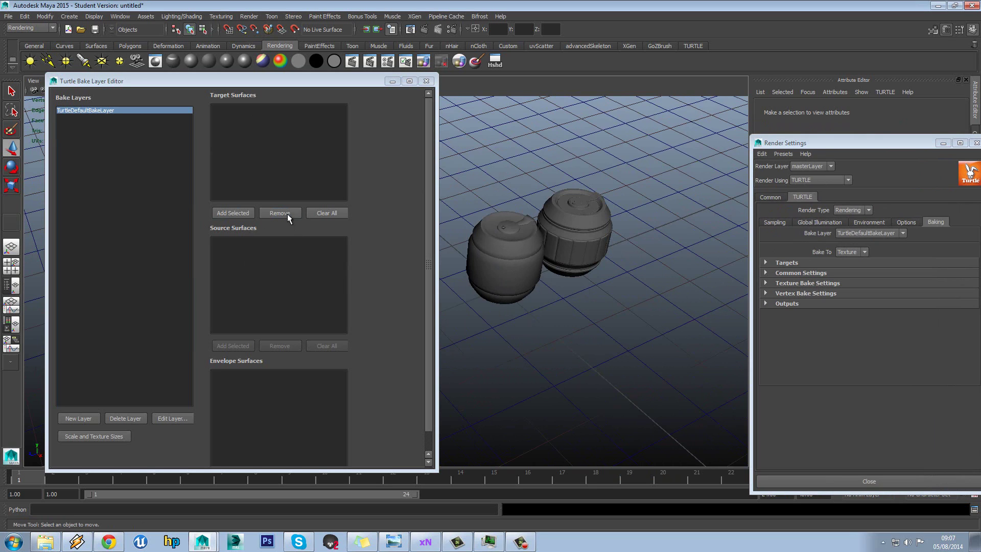
drag(425, 265, 433, 318)
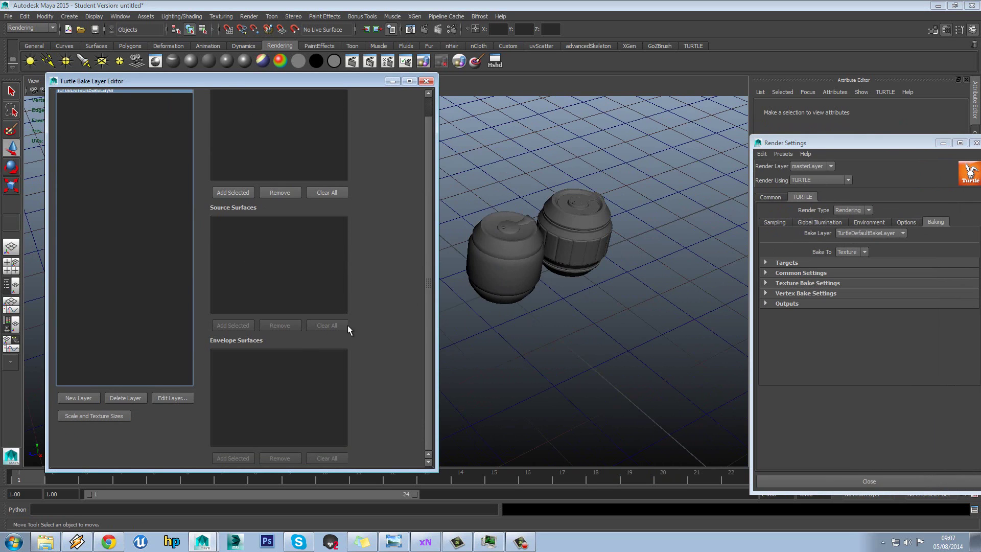
scroll(271, 129, up, 2)
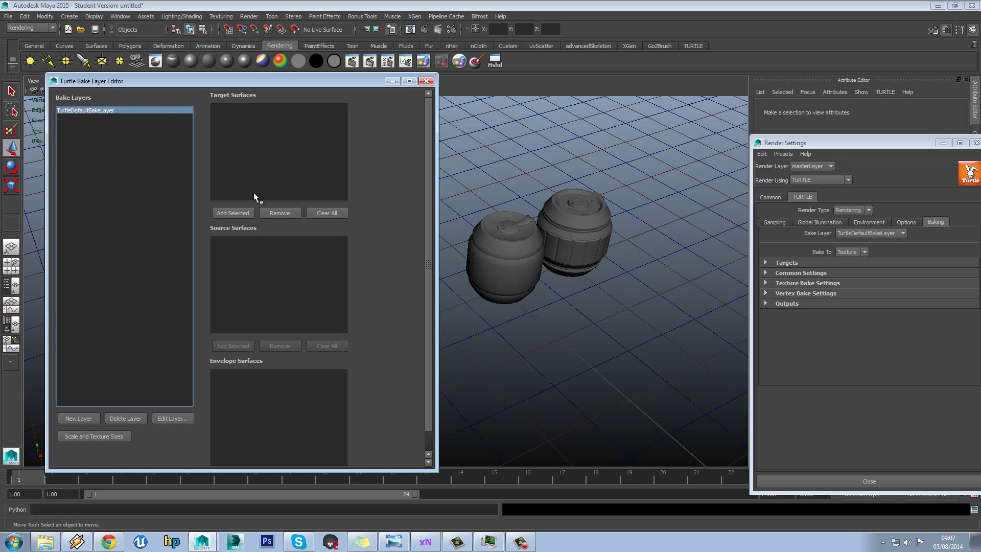
drag(784, 147, 661, 108)
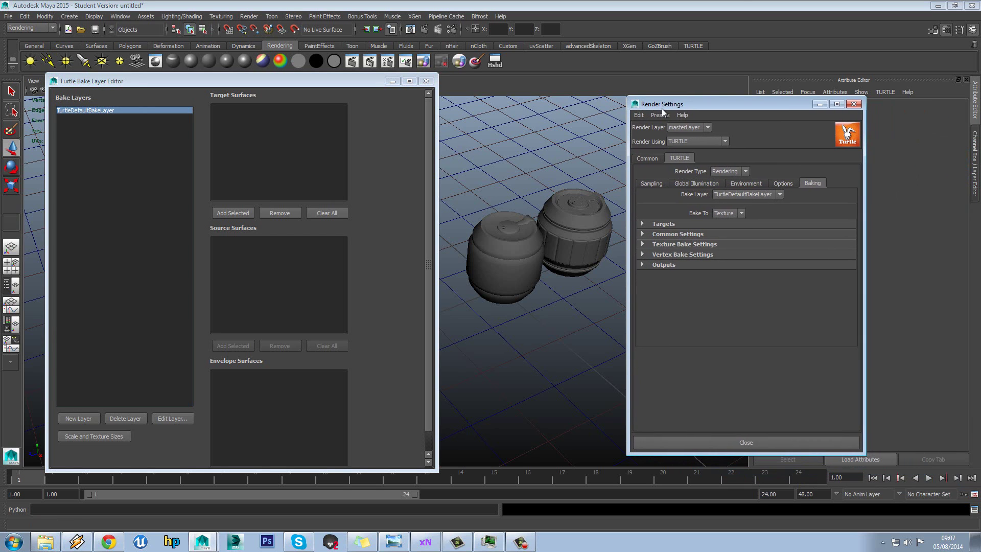
Add three new bake layers and step through them in the list
click(85, 246)
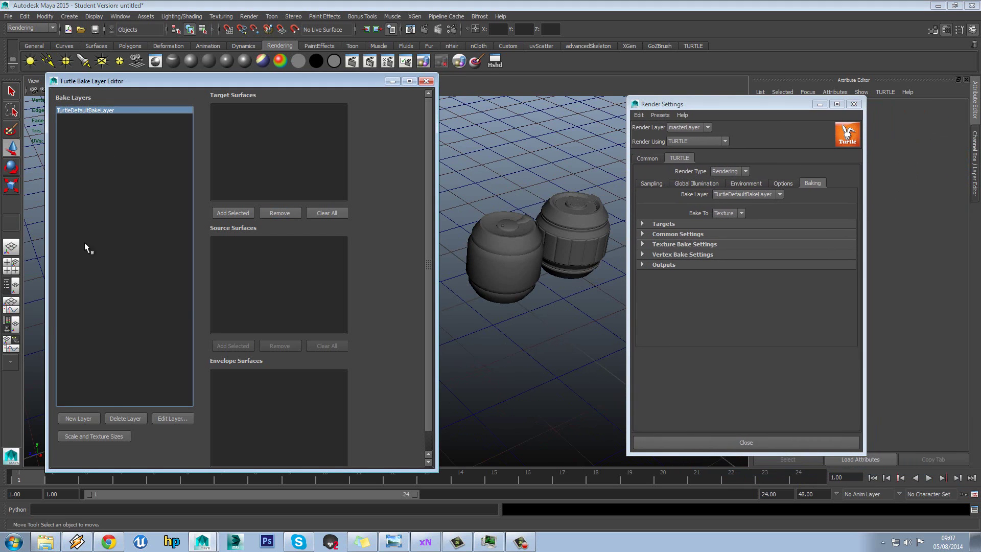
click(87, 417)
click(85, 420)
click(85, 420)
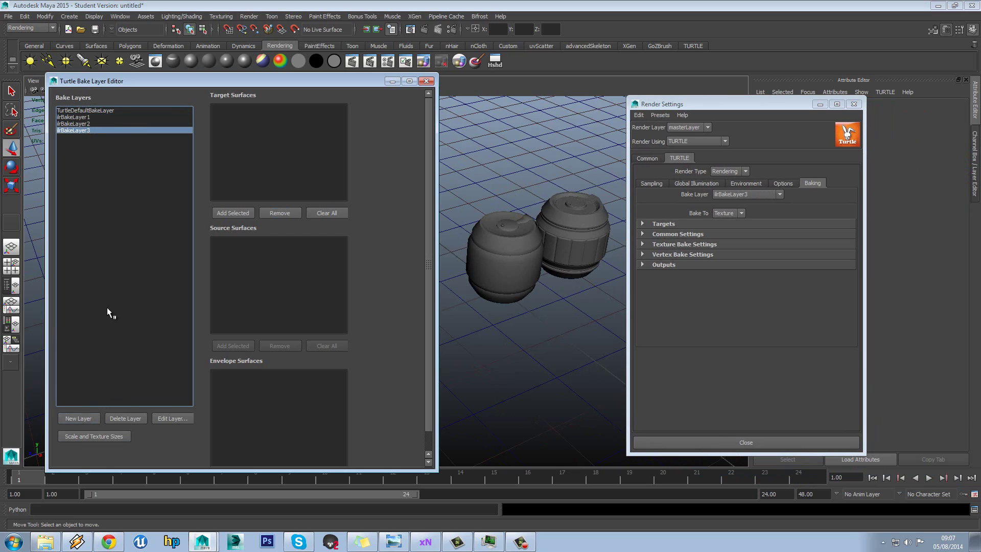
click(94, 123)
click(96, 117)
click(94, 130)
click(94, 124)
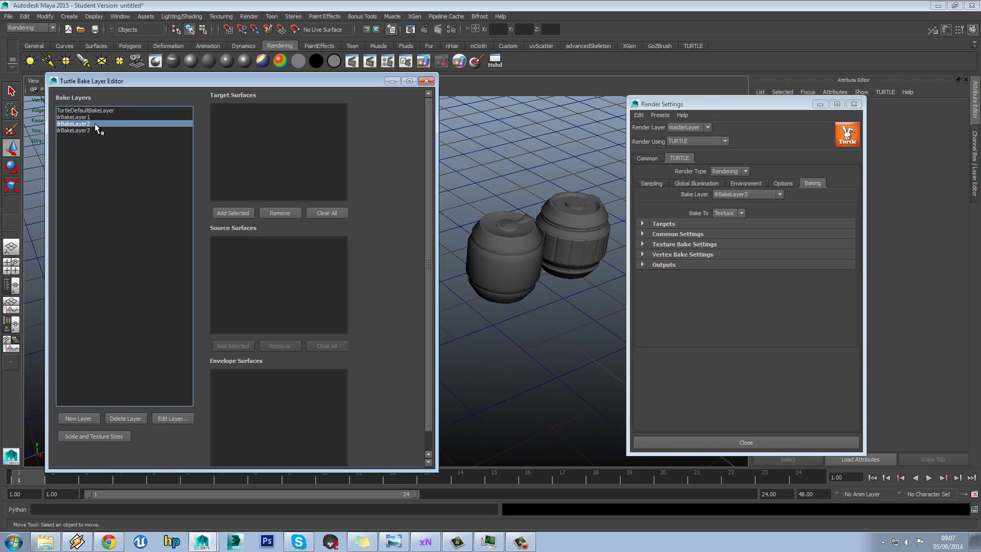
click(96, 117)
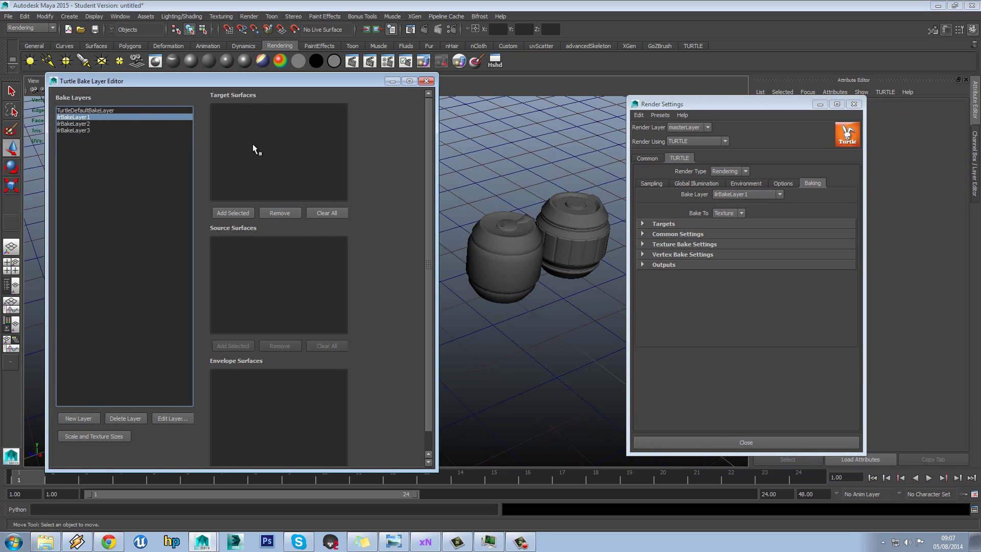
Rename ilrBakeLayer2 with a 512 suffix and save it
click(95, 124)
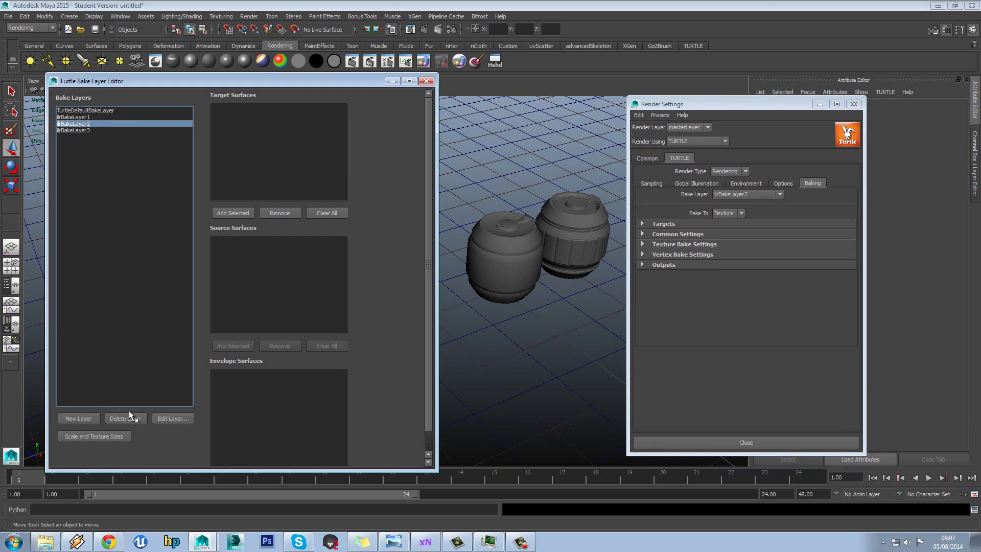
click(158, 419)
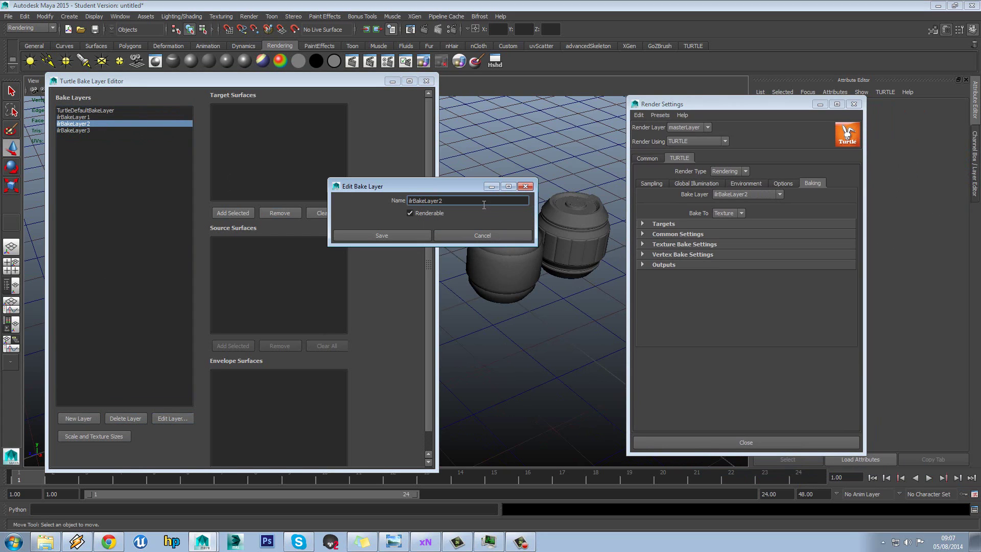
text(- 512)
key(Return)
click(398, 237)
Rename ilrBakeLayer3 to ilrBakeLayer3_1024, fixing a typo, and save it
click(91, 130)
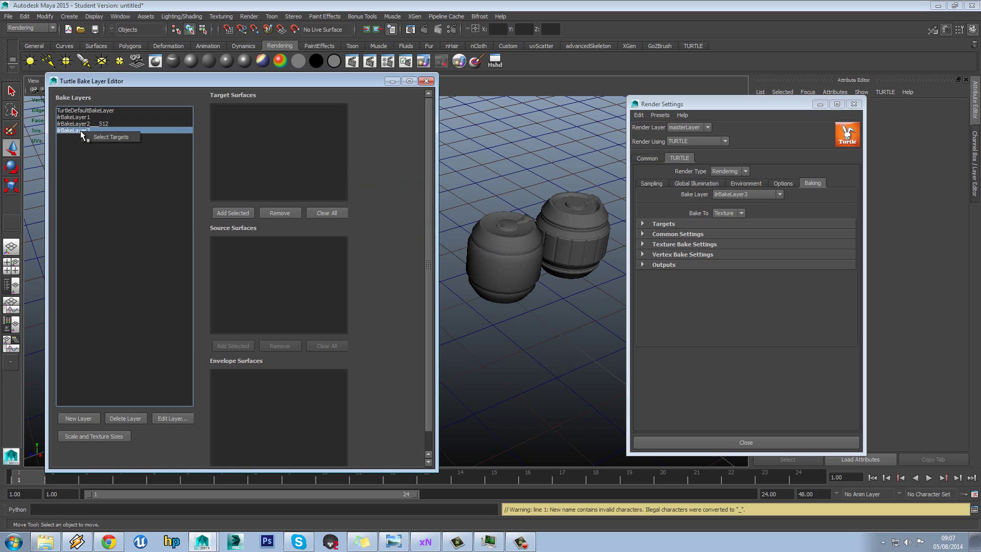
click(172, 418)
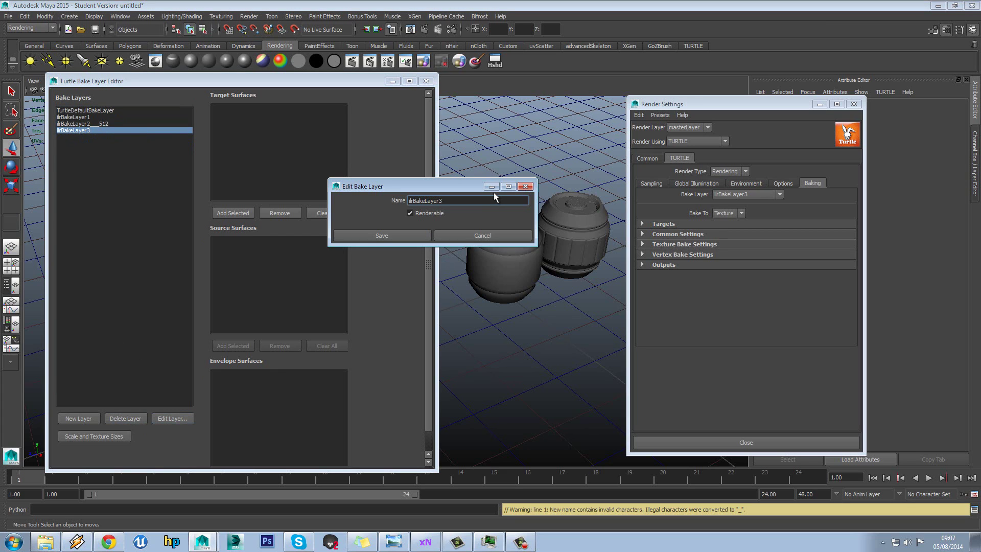
text(_)
text(1204)
drag(451, 201, 456, 203)
text(024)
click(452, 201)
key(BackSpace)
click(383, 235)
Check the renamed layers in the list and expand the bake Targets settings
click(118, 176)
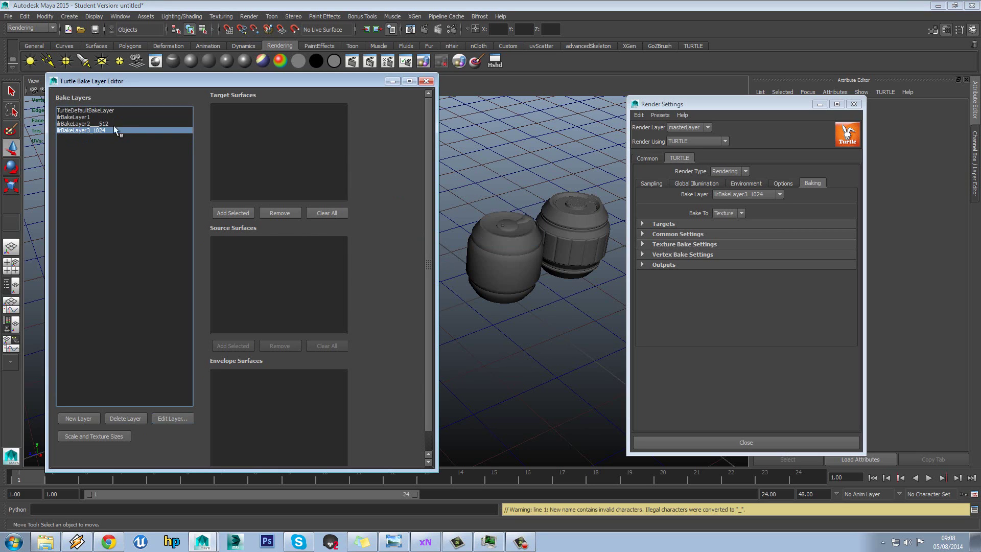
click(113, 125)
click(110, 131)
click(115, 124)
click(112, 130)
drag(340, 81, 325, 84)
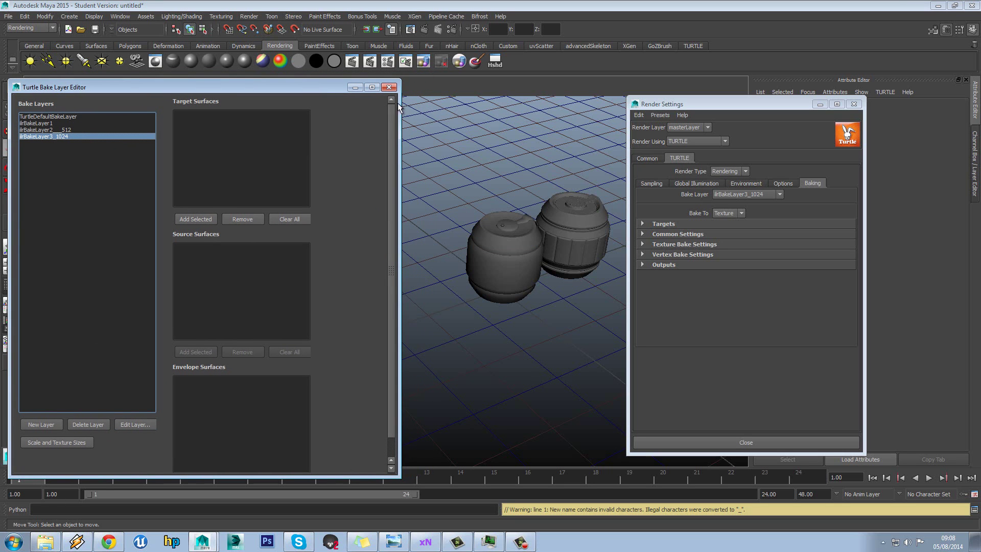
alt+drag(587, 220, 626, 247)
click(664, 224)
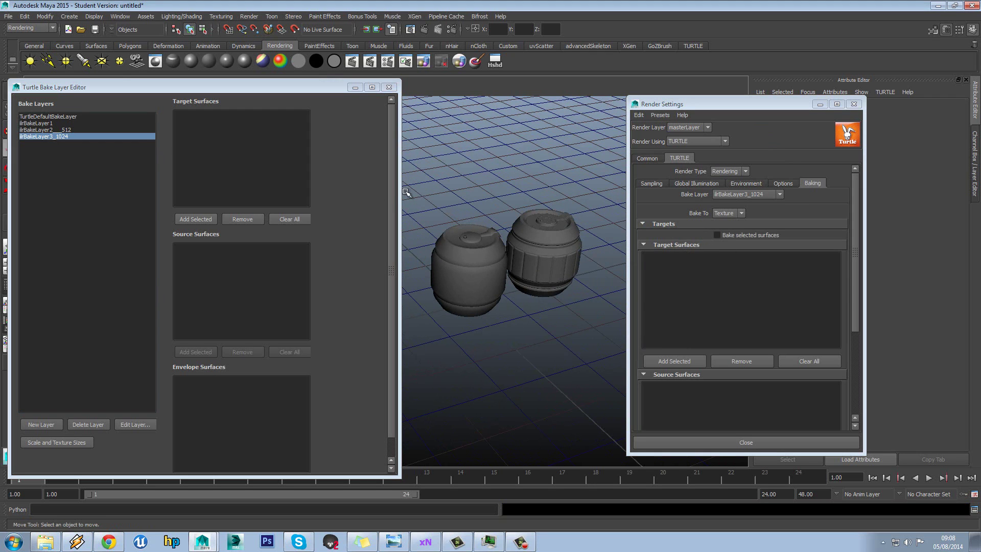
Keep ilrBakeLayer3_1024 as the bake layer in Render Settings
drag(400, 197, 298, 205)
click(763, 194)
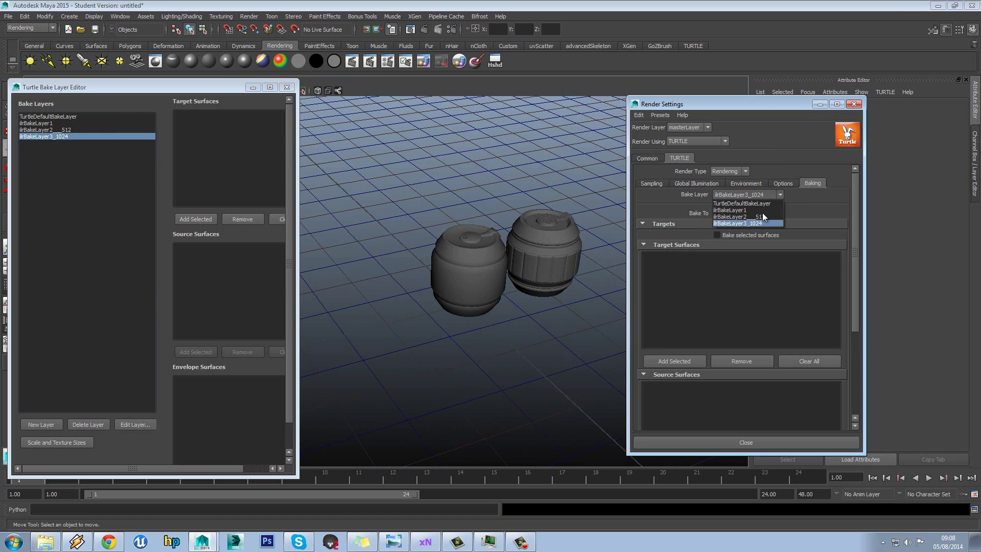
click(759, 203)
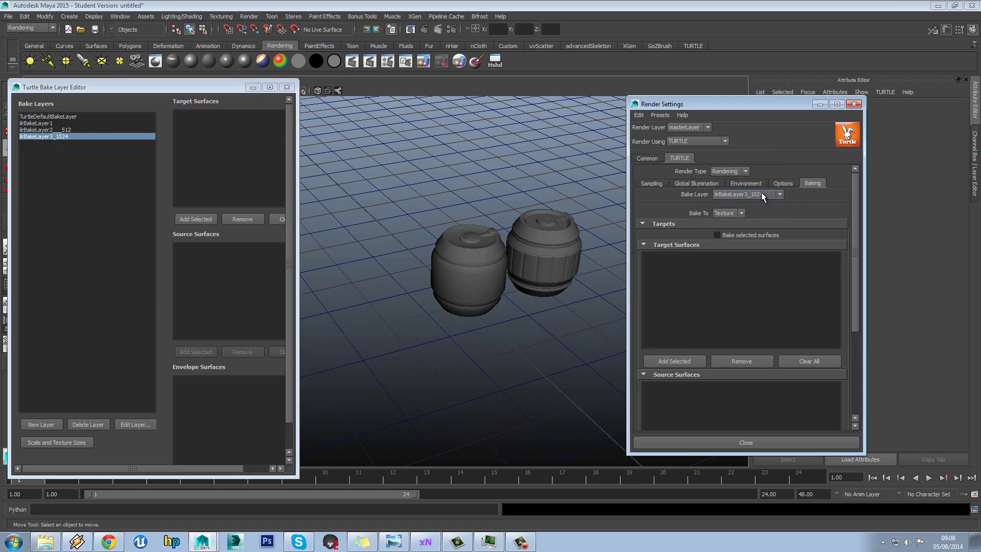
mouse_move(853, 207)
mouse_down()
mouse_move(863, 300)
mouse_move(863, 215)
mouse_move(840, 208)
mouse_up()
scroll(498, 240, up, 3)
alt+drag(496, 240, 542, 222)
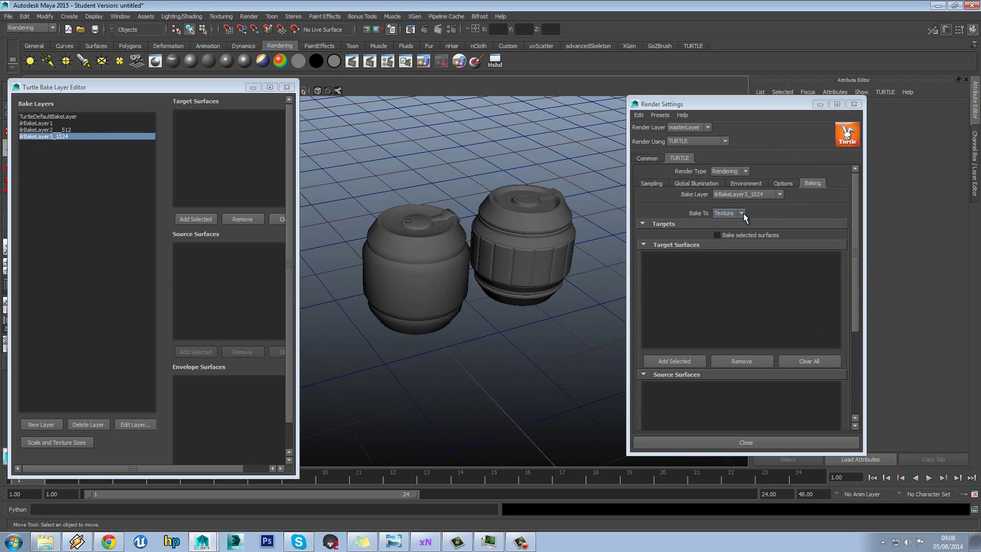
click(759, 194)
click(757, 225)
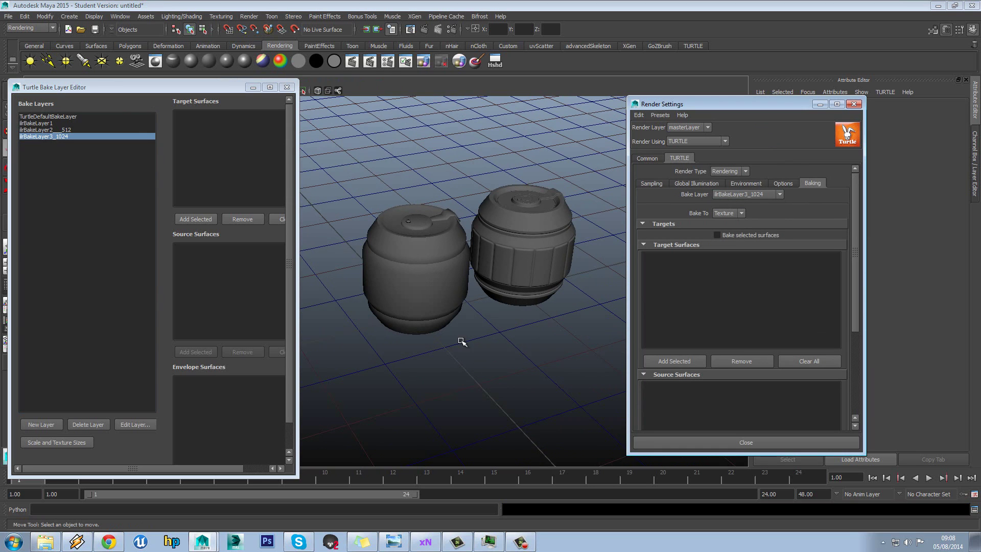
mouse_move(855, 301)
mouse_down()
mouse_move(854, 349)
mouse_move(859, 320)
mouse_up()
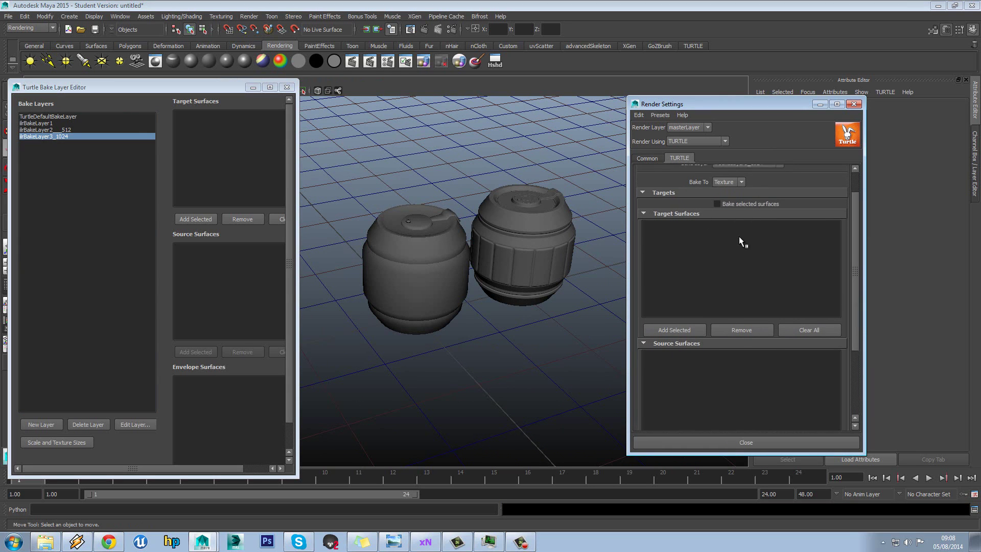
Move the high-poly barrel onto the low-poly barrel at the origin
click(503, 232)
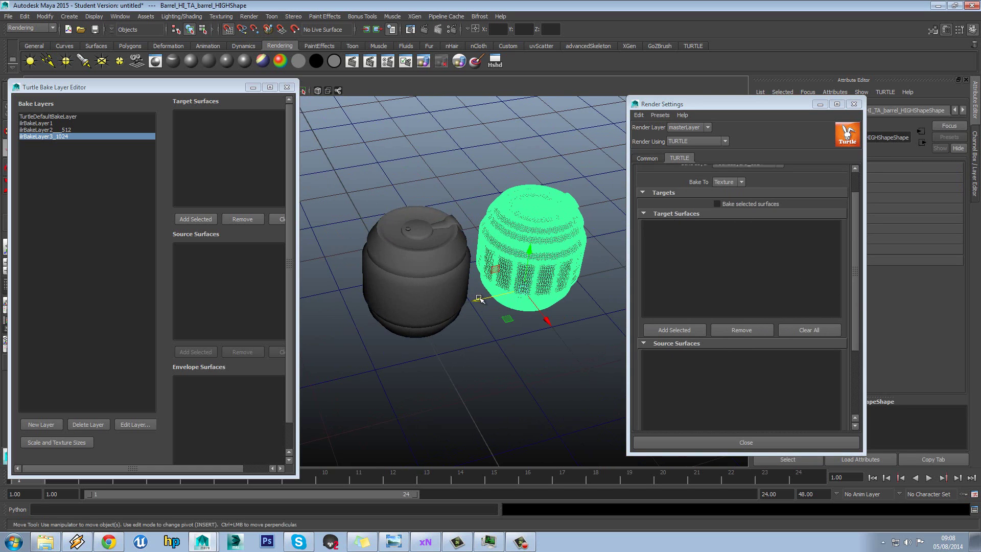
drag(477, 304, 401, 309)
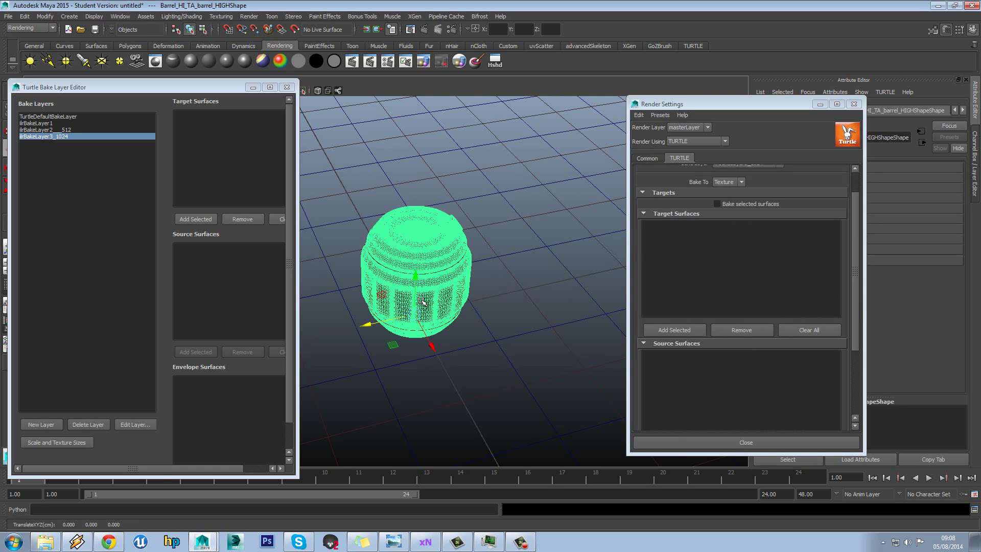
click(858, 290)
drag(857, 289, 852, 331)
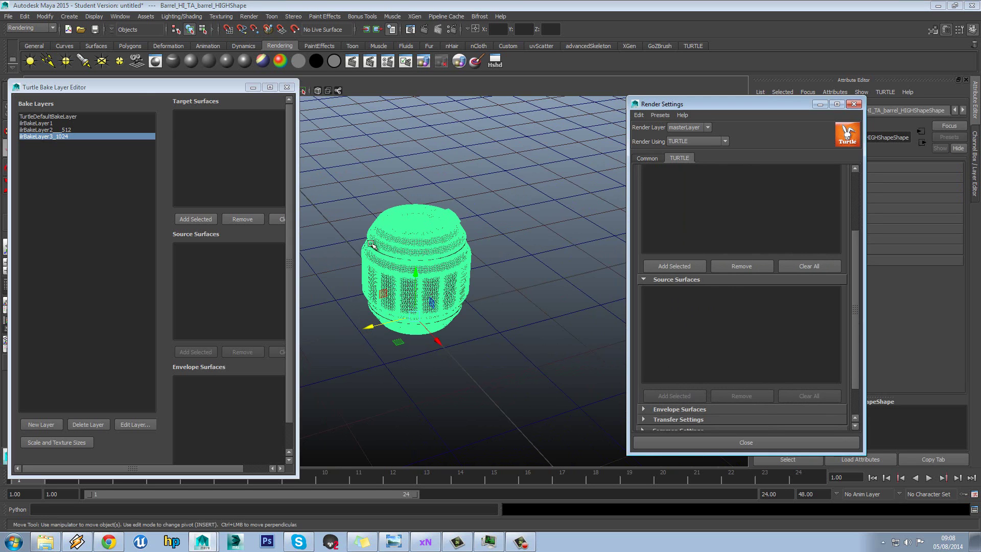
drag(142, 88, 276, 299)
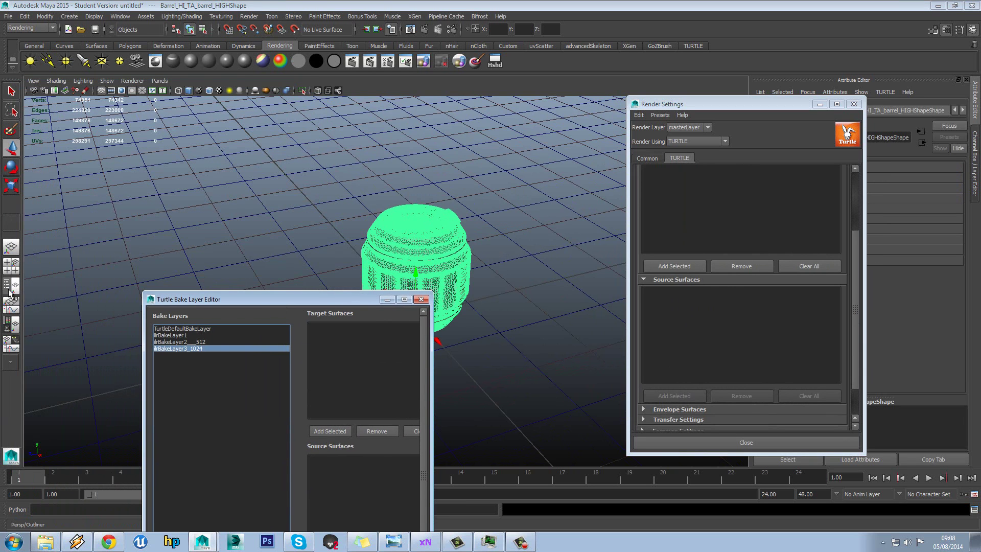
Add TA_barrel_LOW from the Outliner as the bake target
click(11, 285)
click(85, 146)
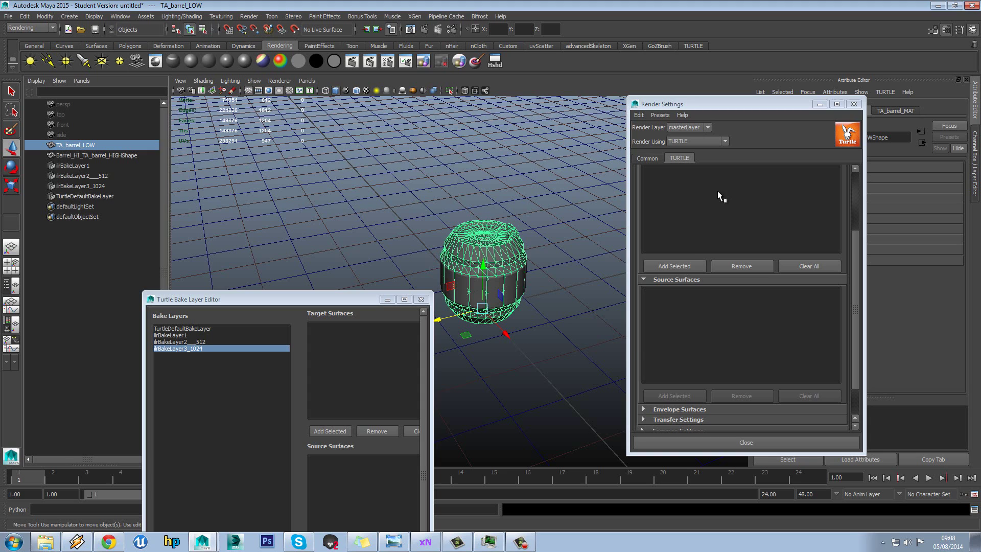
click(687, 266)
drag(855, 250, 856, 210)
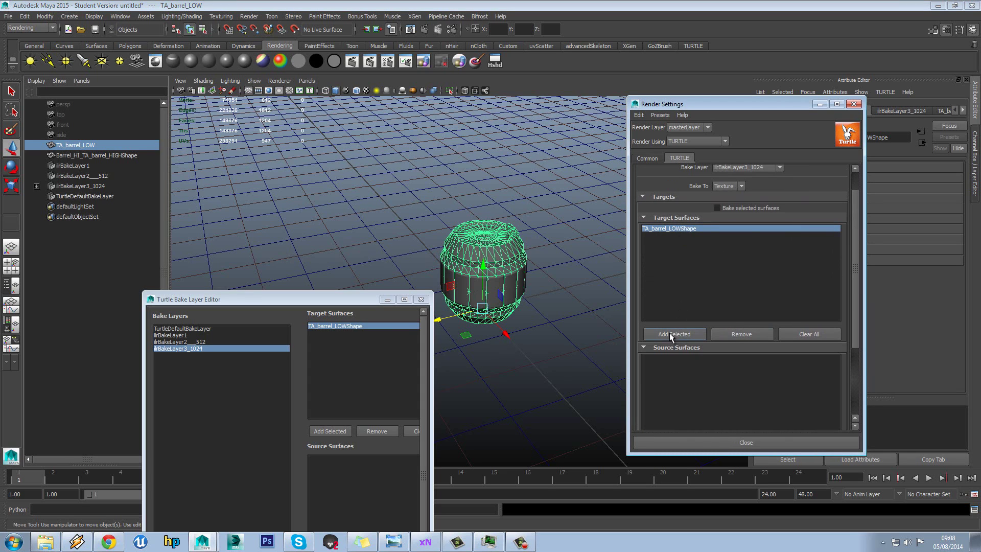
Add the selected high-poly barrel shape as the bake source surface
click(441, 267)
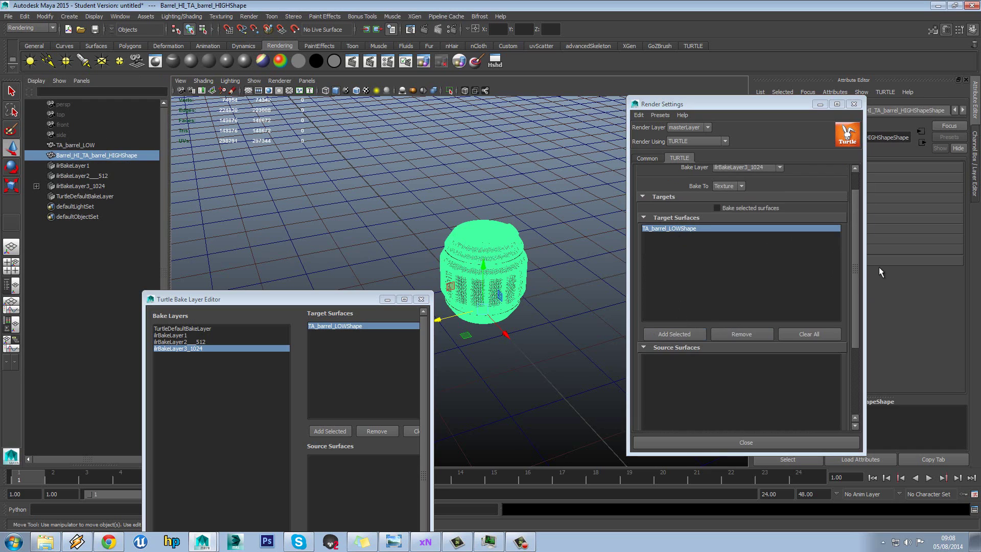
scroll(856, 295, down, 5)
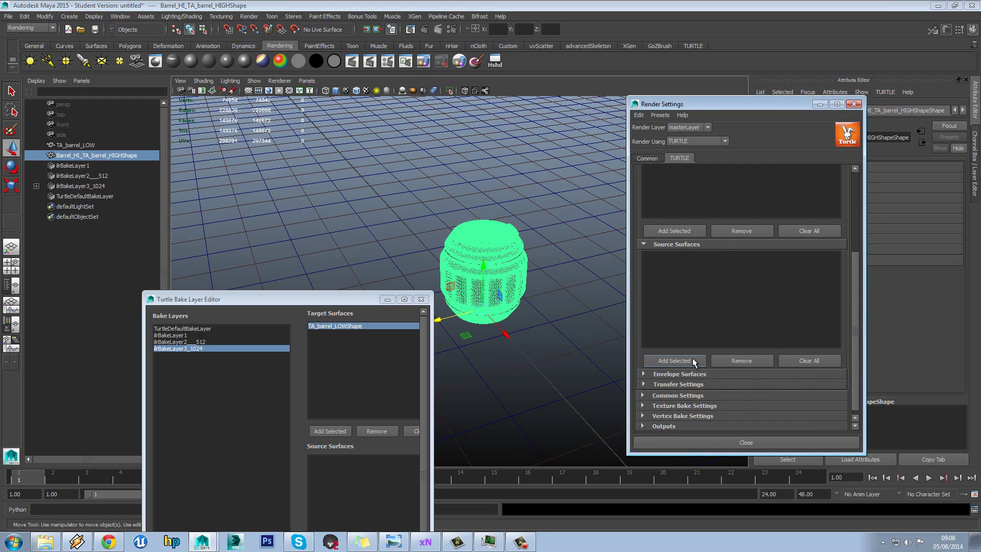
click(692, 358)
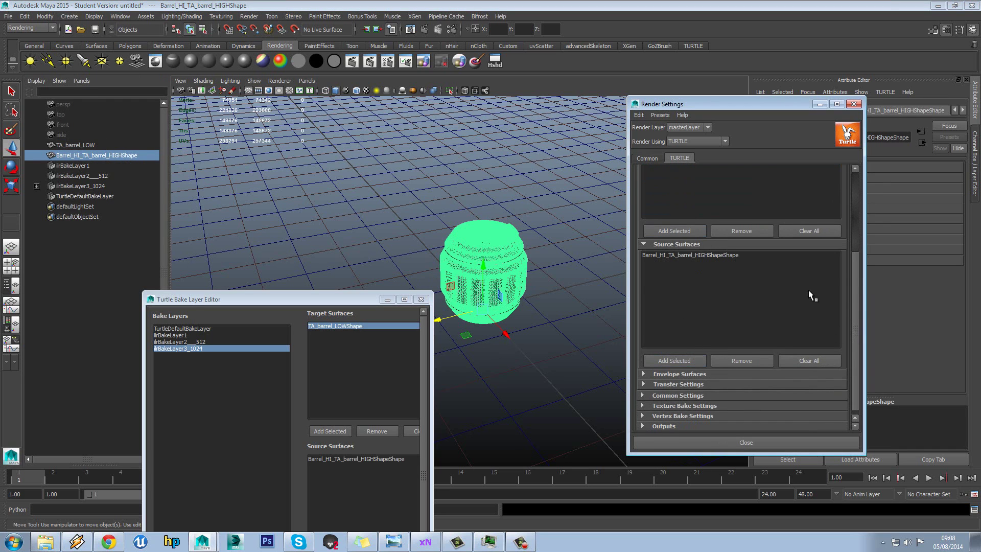
drag(856, 274, 860, 182)
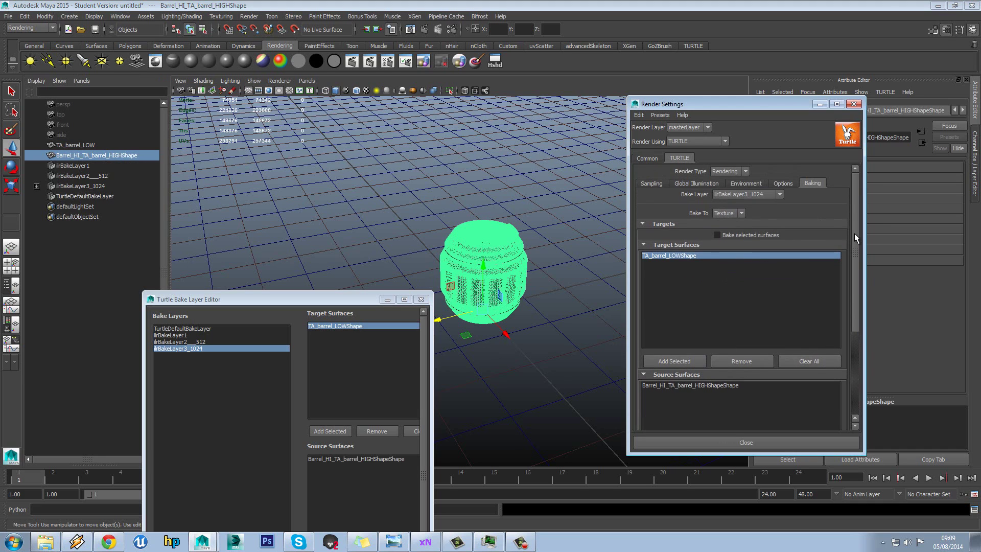
drag(854, 233, 863, 328)
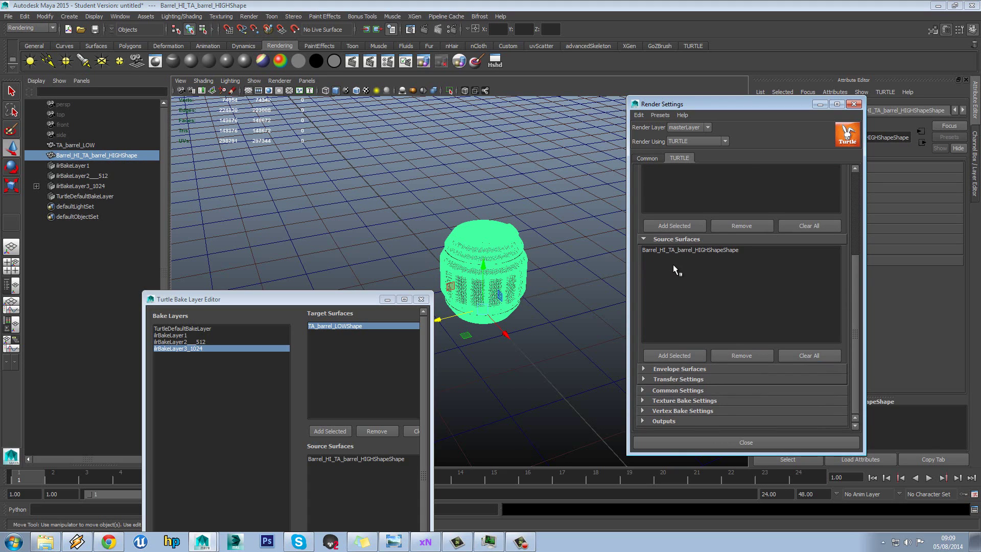
Expand Envelope Surfaces, frame the barrel, and close the Turtle Bake Layer Editor
click(679, 368)
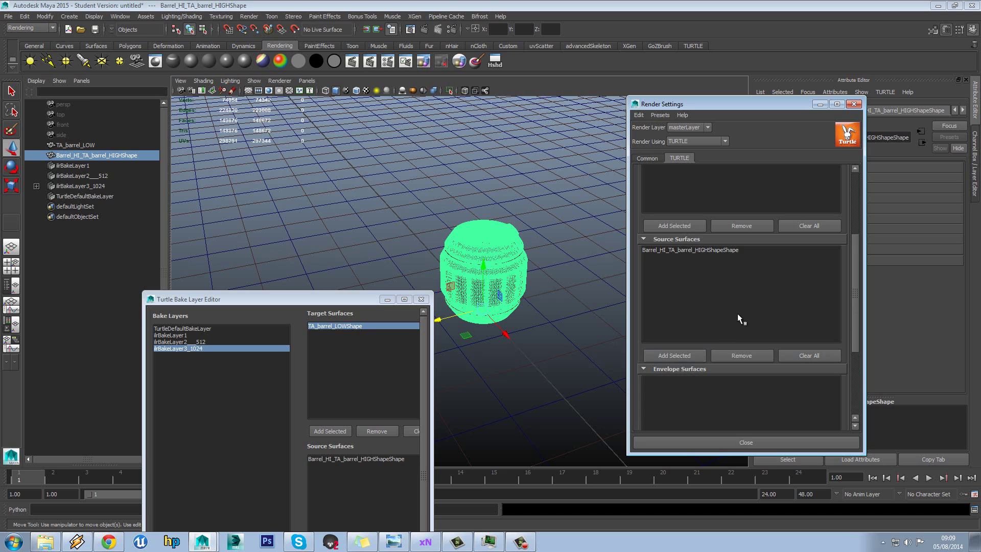
scroll(738, 312, down, 3)
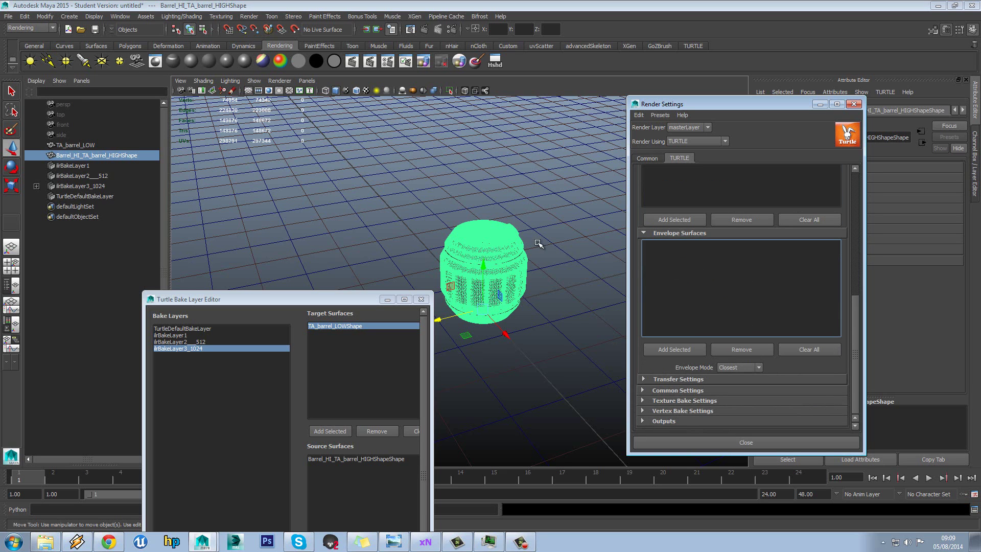
key(f)
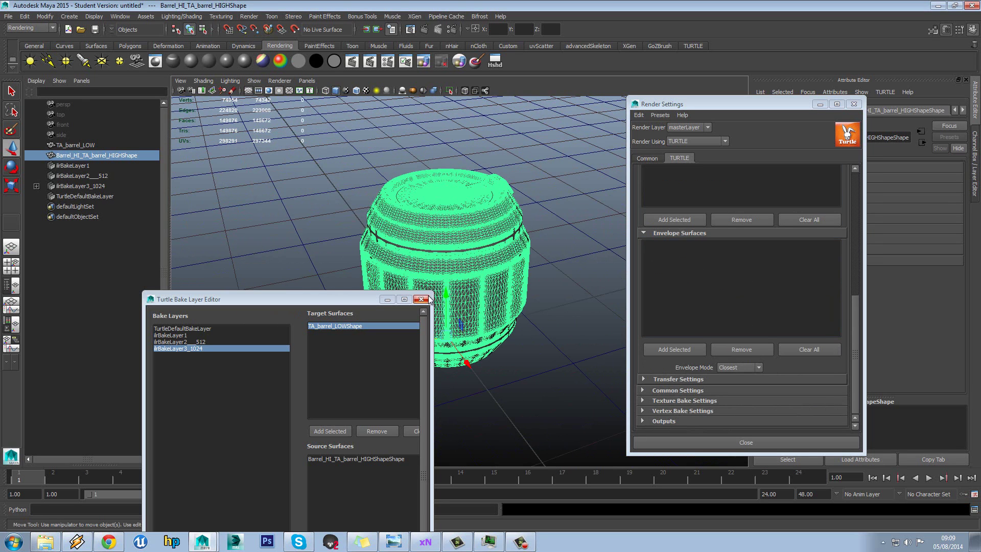
click(421, 300)
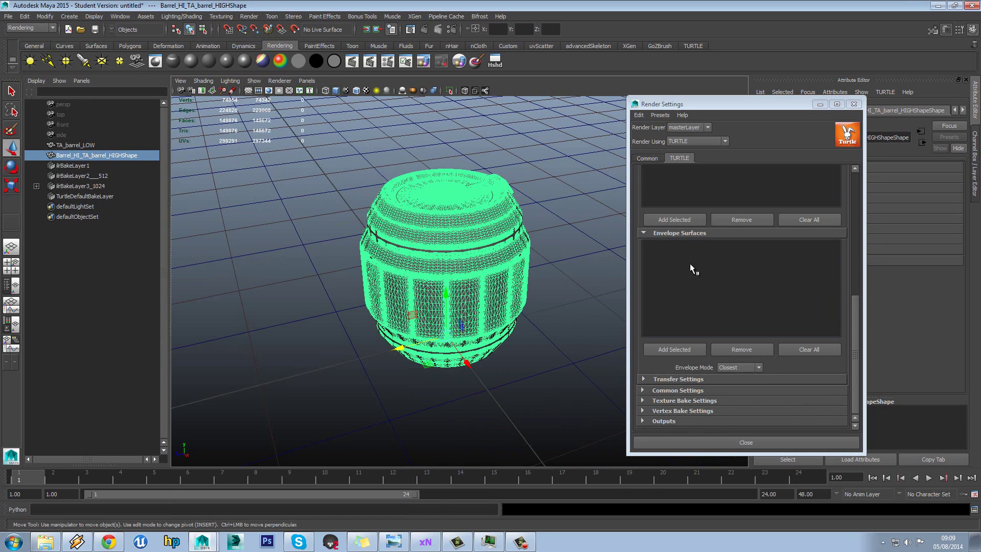
mouse_move(563, 247)
alt+mouse_down()
mouse_move(550, 278)
mouse_move(580, 226)
mouse_move(574, 183)
mouse_move(567, 252)
alt+mouse_up()
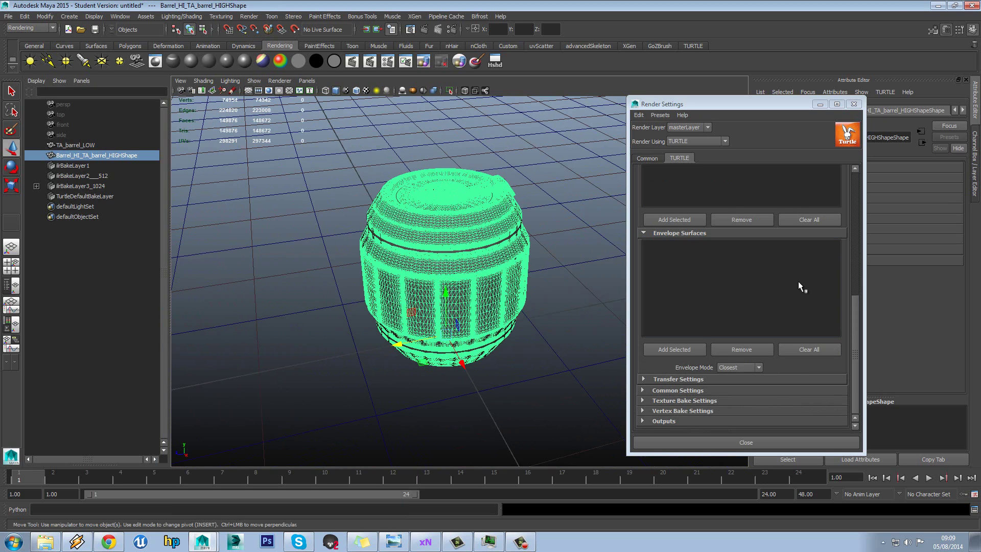
mouse_move(857, 308)
mouse_down()
mouse_move(846, 169)
mouse_move(854, 316)
mouse_up()
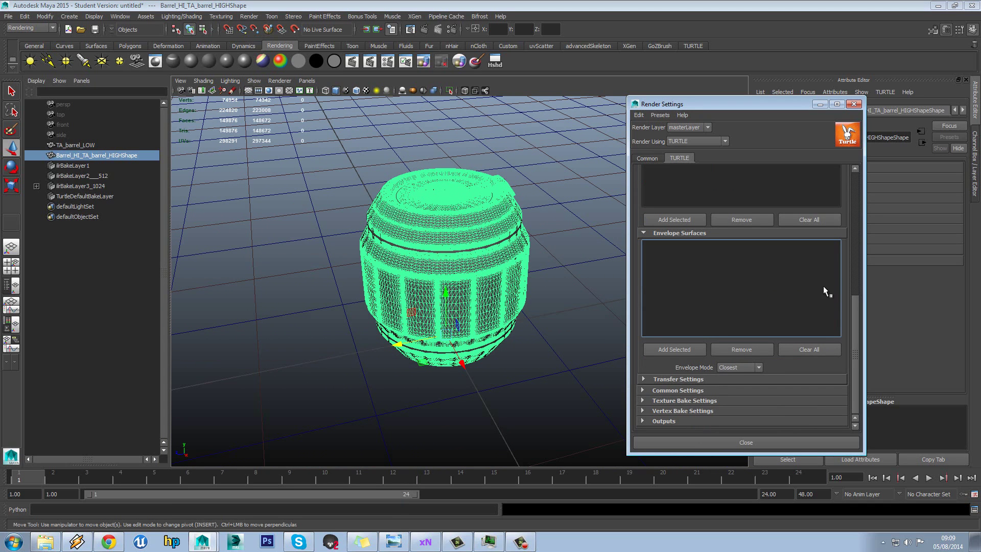
Expand Transfer Settings keeping World Space transfer, then expand Common Settings
click(701, 378)
scroll(735, 310, down, 3)
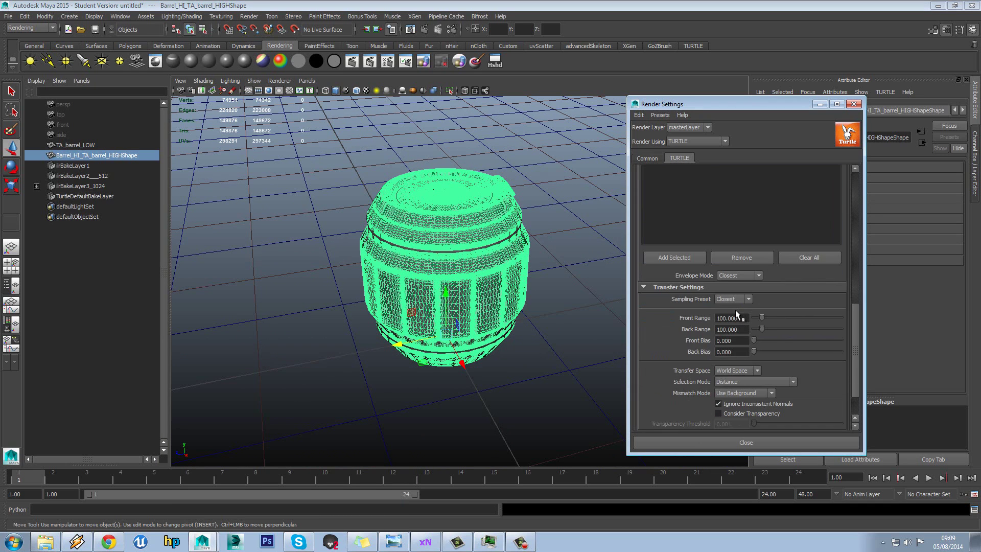
scroll(736, 309, down, 2)
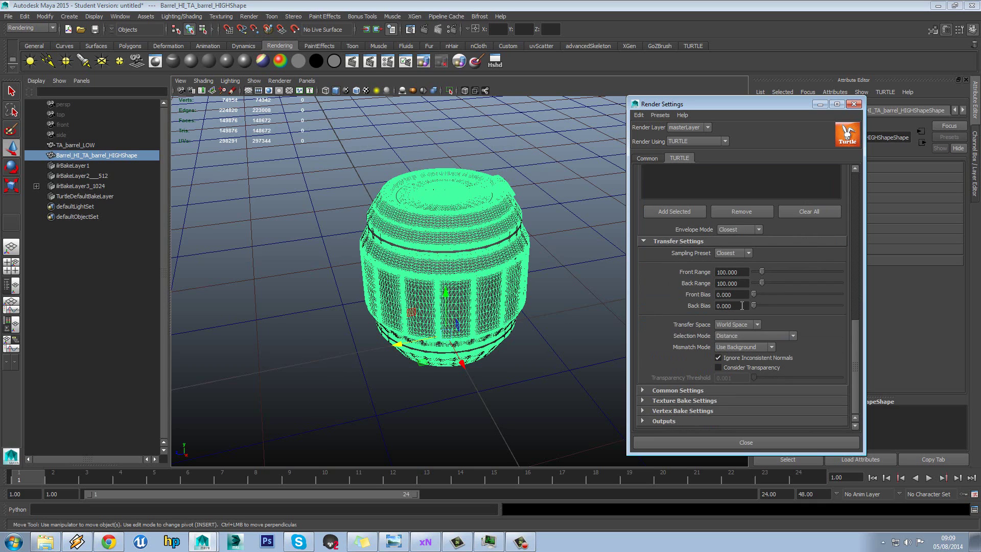
click(733, 325)
click(734, 327)
click(678, 390)
scroll(694, 378, down, 3)
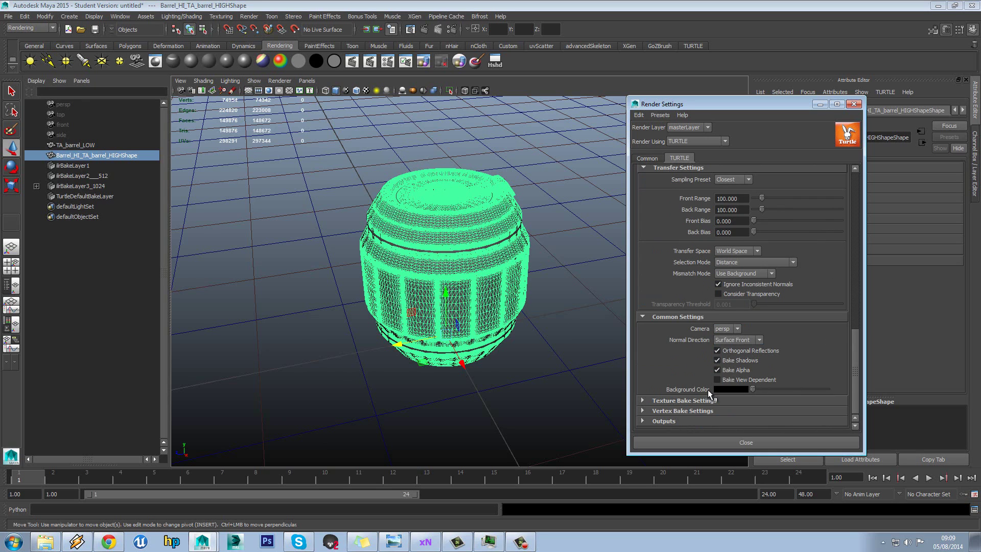
Set the texture bake Width and Height to 1024, correcting a mistyped 1204
click(683, 401)
scroll(726, 316, down, 5)
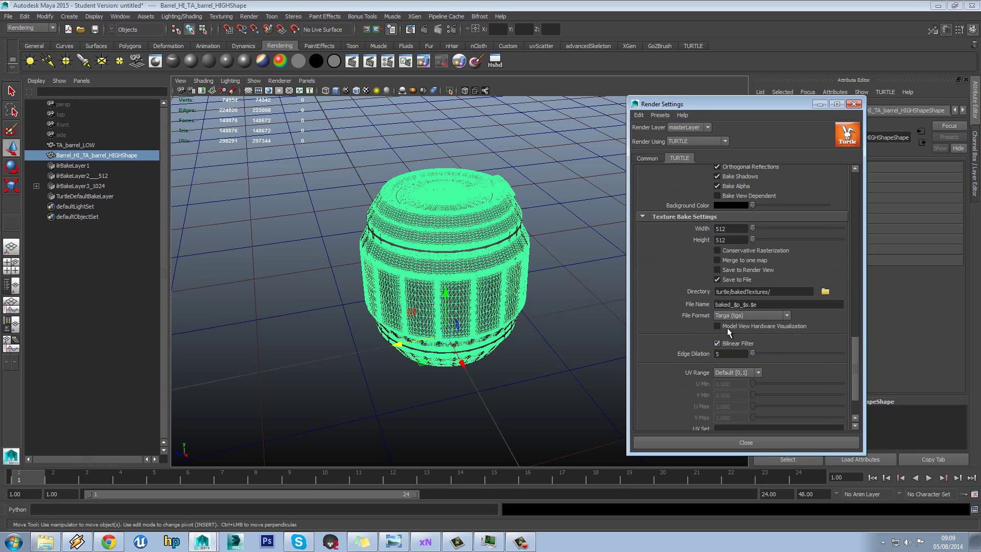
click(743, 230)
text(1024)
click(740, 240)
text(1204)
key(Return)
text(1024)
key(Return)
drag(857, 363, 858, 376)
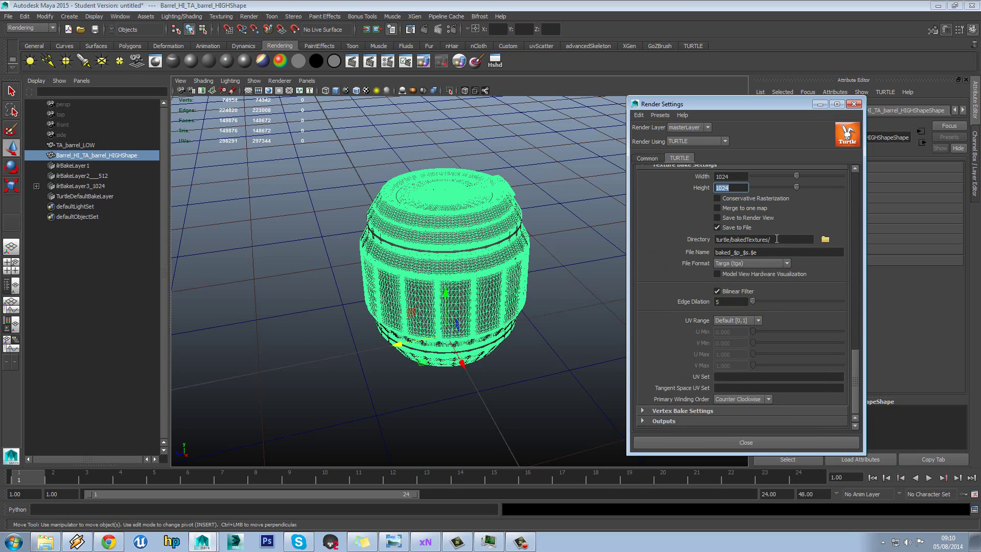
Create a Turtle folder inside the project's images folder as the bake output directory
click(826, 239)
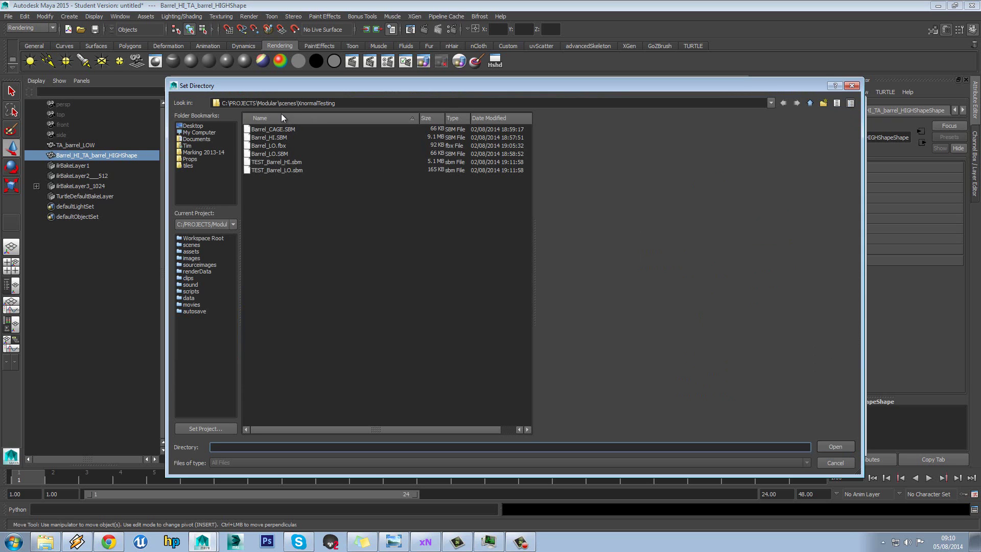
click(810, 103)
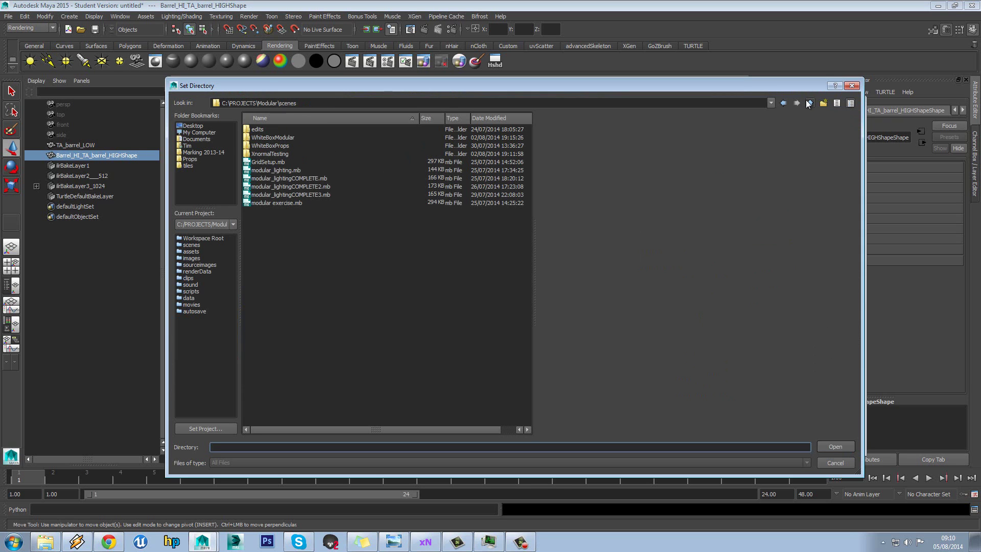
click(810, 103)
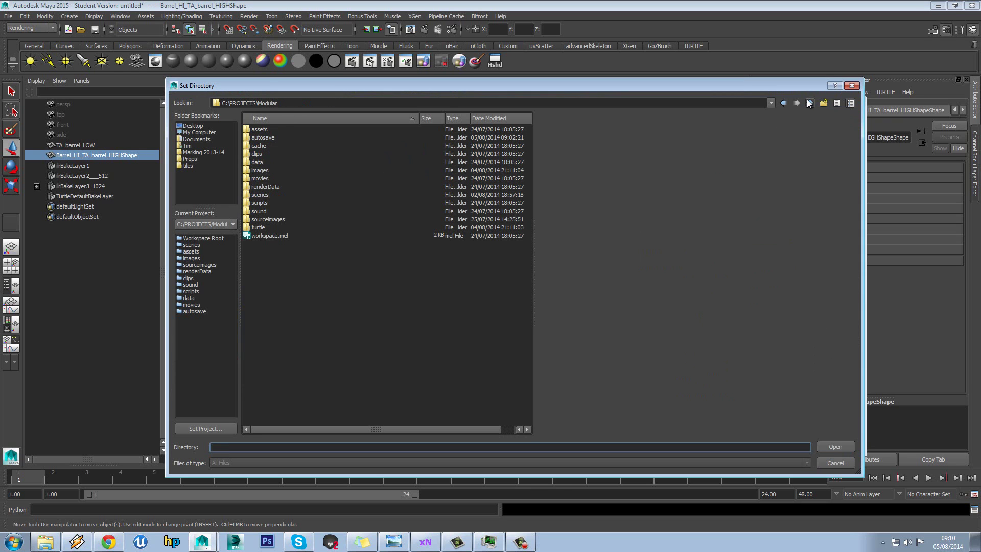
double_click(264, 171)
right_click(318, 275)
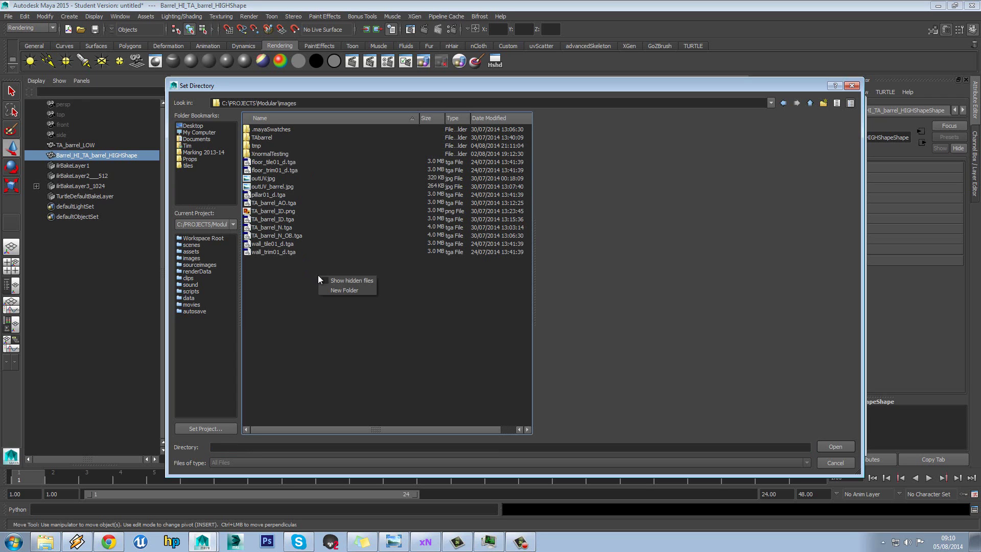
click(342, 291)
text(T)
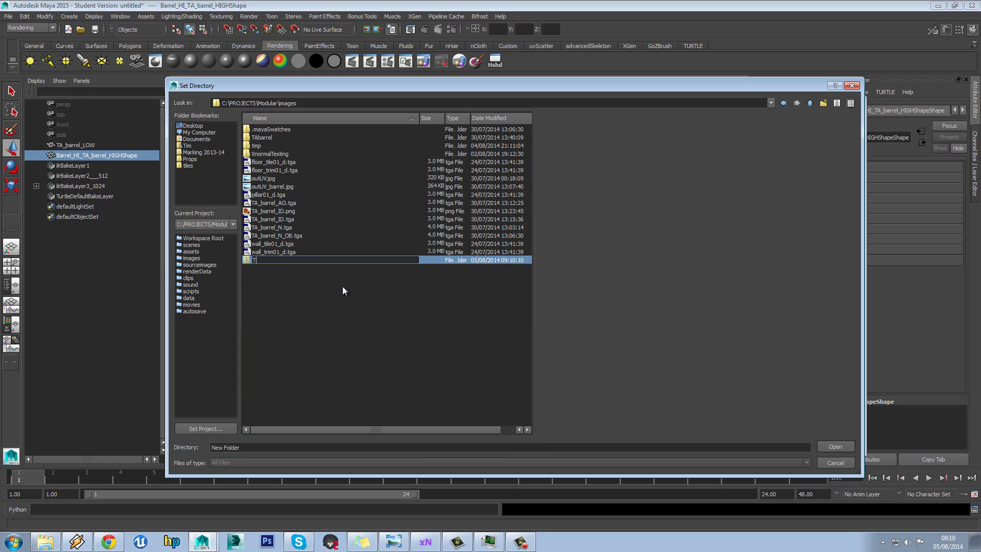
text(utrtle)
key(Return)
key(Return)
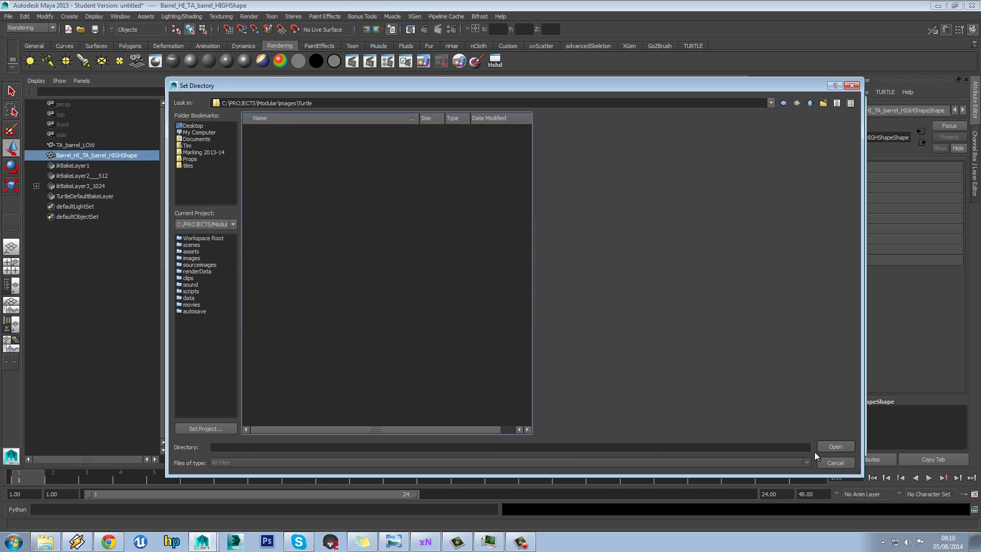
click(702, 450)
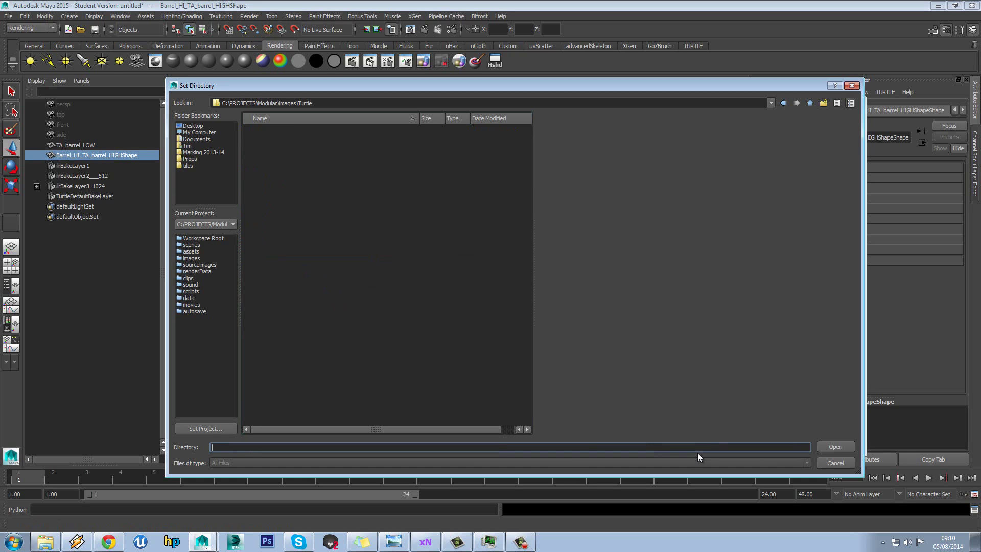
Accept the Turtle output folder, name the bake TA_barrel_turtle_N in Targa (tga), and select Edge Dilation
click(834, 447)
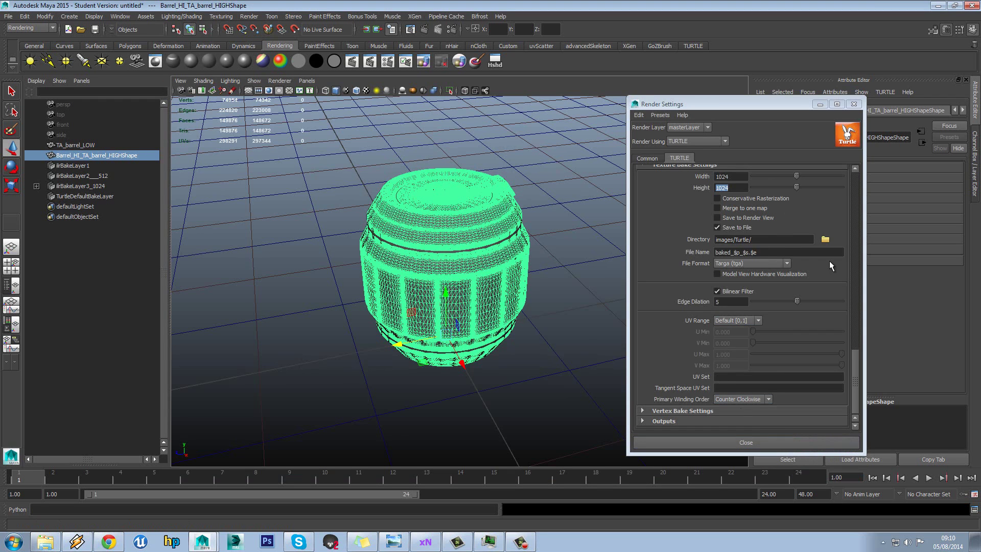
double_click(763, 252)
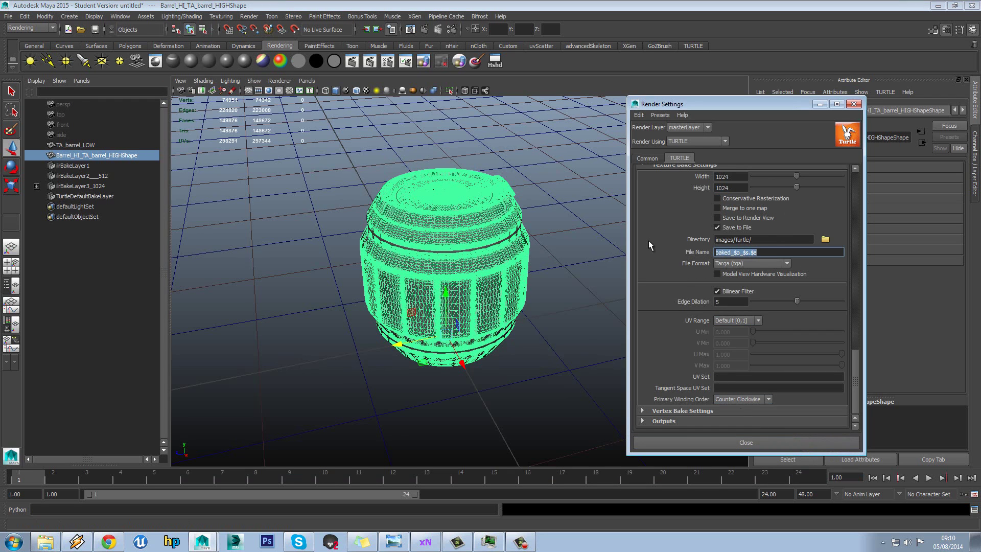
text(TA_barrel_turtle_N)
click(760, 264)
click(761, 271)
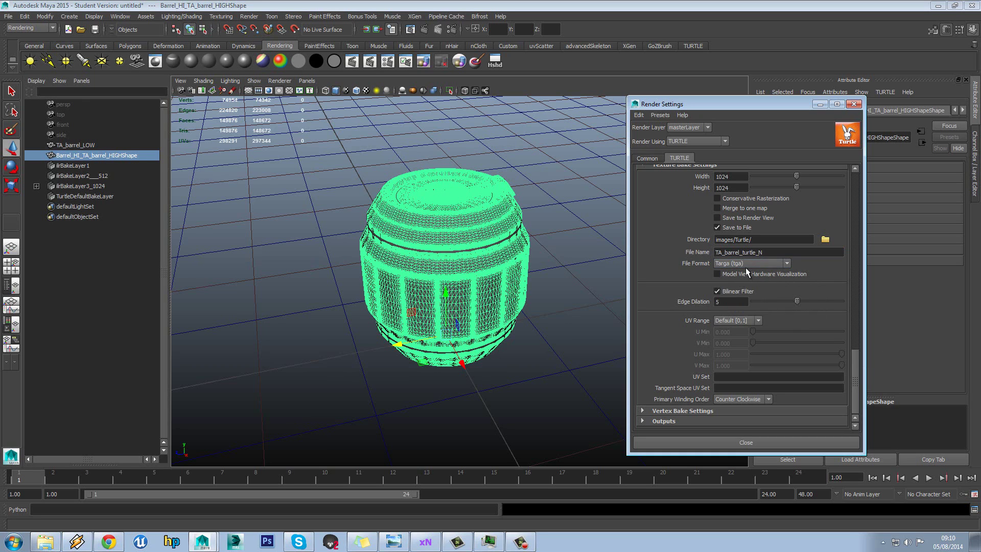
click(724, 302)
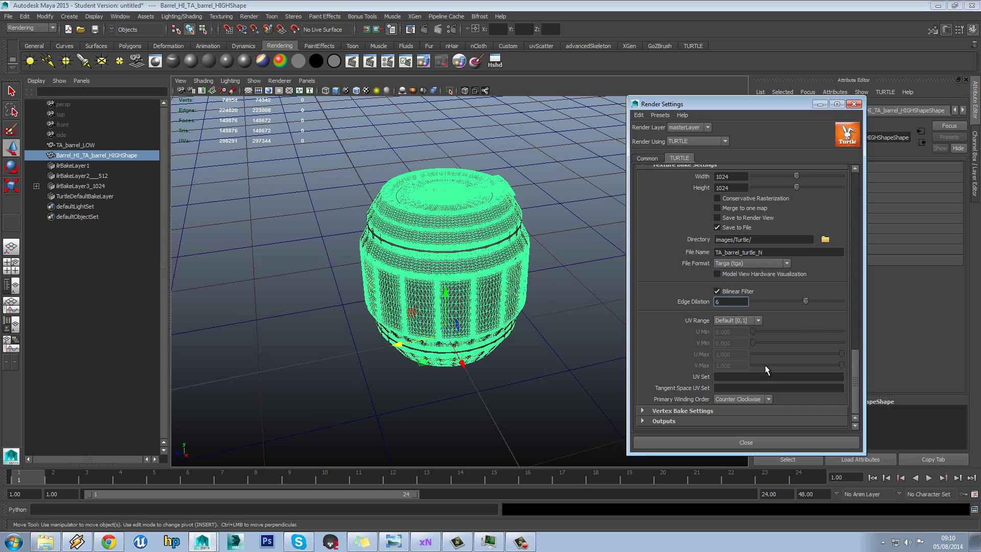
Enable Turtle's Normal Map bake output, keeping Tangent Space coordinates
click(675, 421)
scroll(707, 375, down, 3)
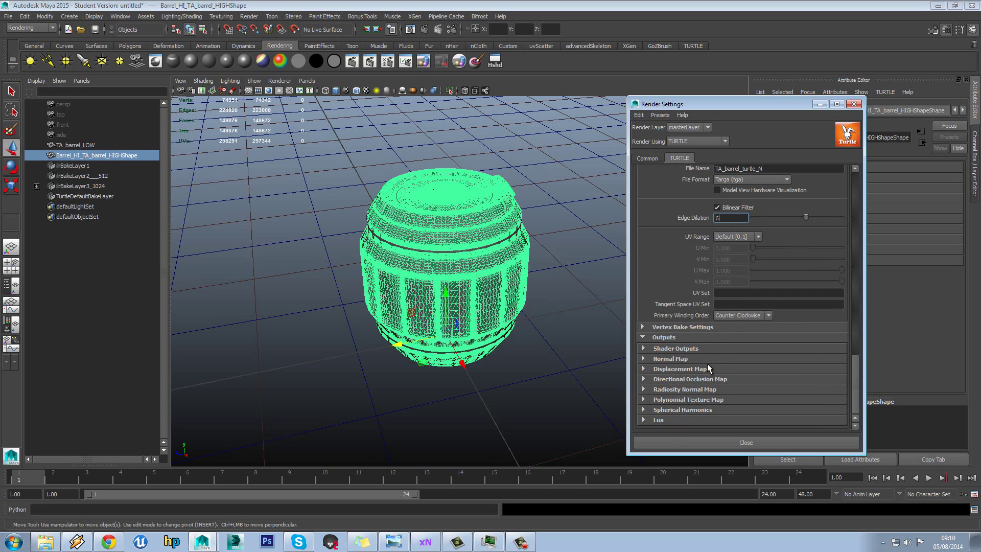
click(667, 350)
scroll(714, 340, down, 3)
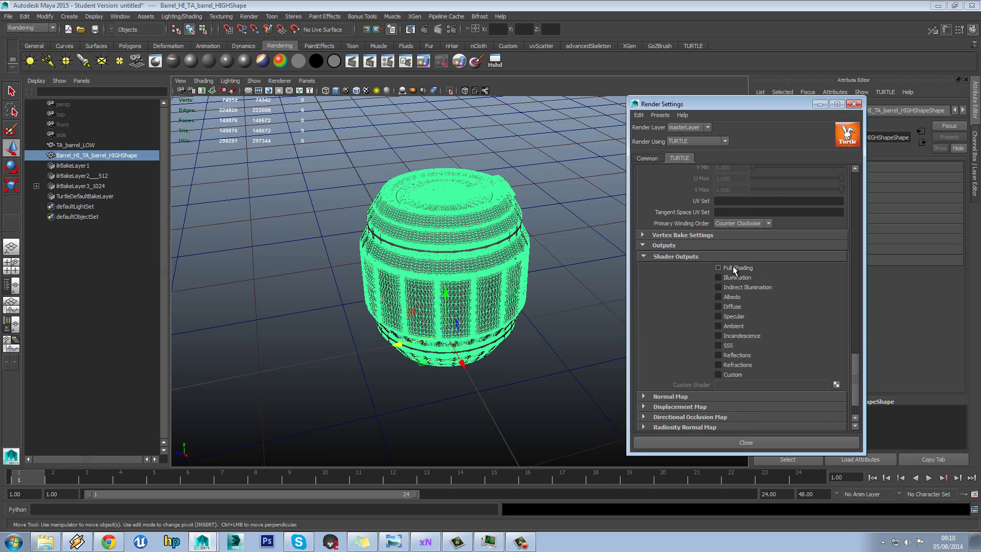
scroll(735, 271, down, 2)
click(656, 358)
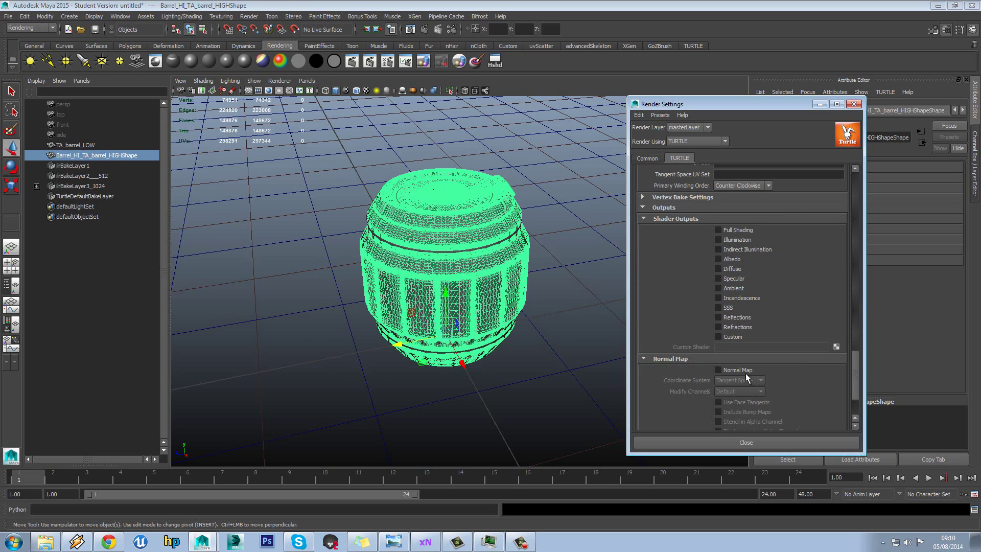
click(746, 370)
scroll(781, 358, down, 3)
click(751, 308)
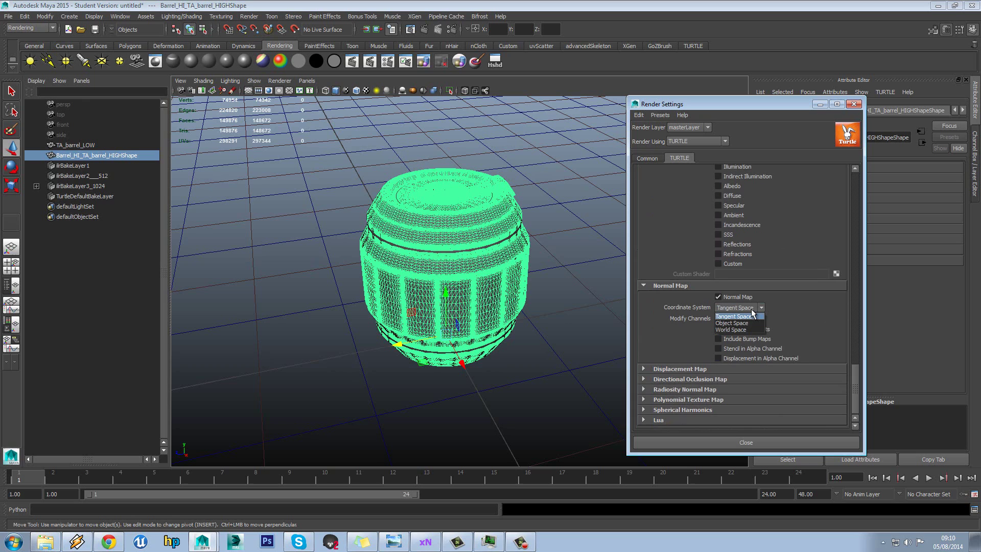
click(752, 316)
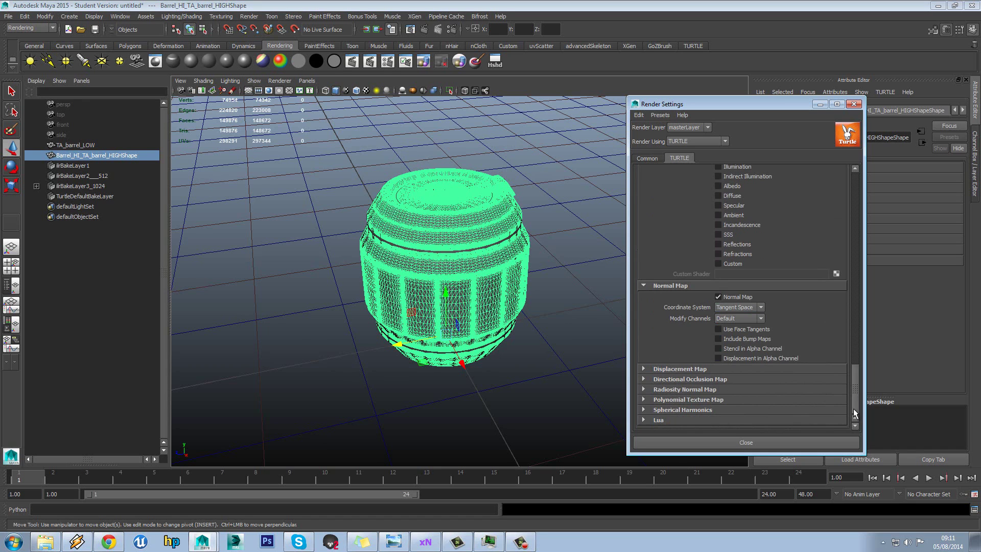
scroll(800, 355, up, 6)
Go to the top of the TURTLE tab and bring up the Sampling anti-aliasing settings
scroll(800, 355, up, 10)
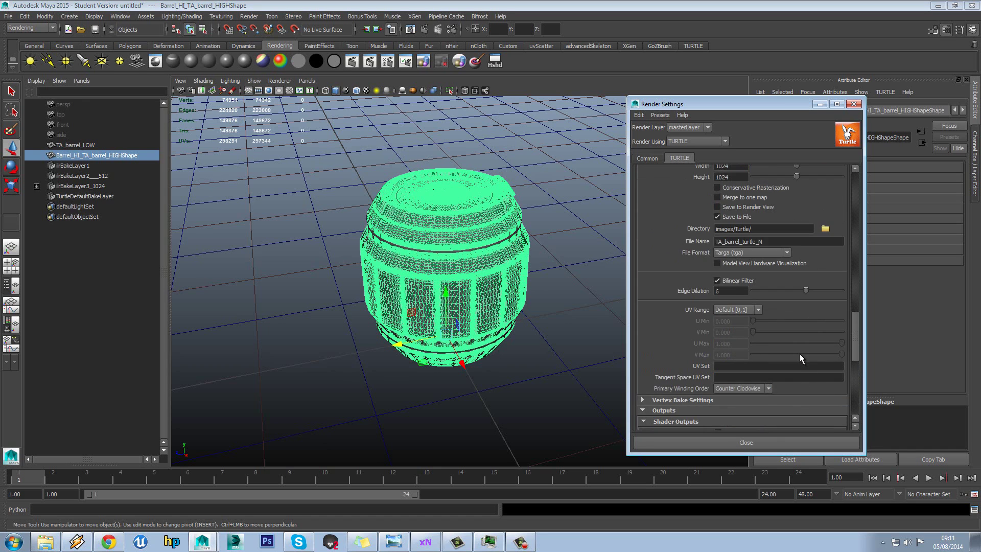
scroll(799, 354, up, 8)
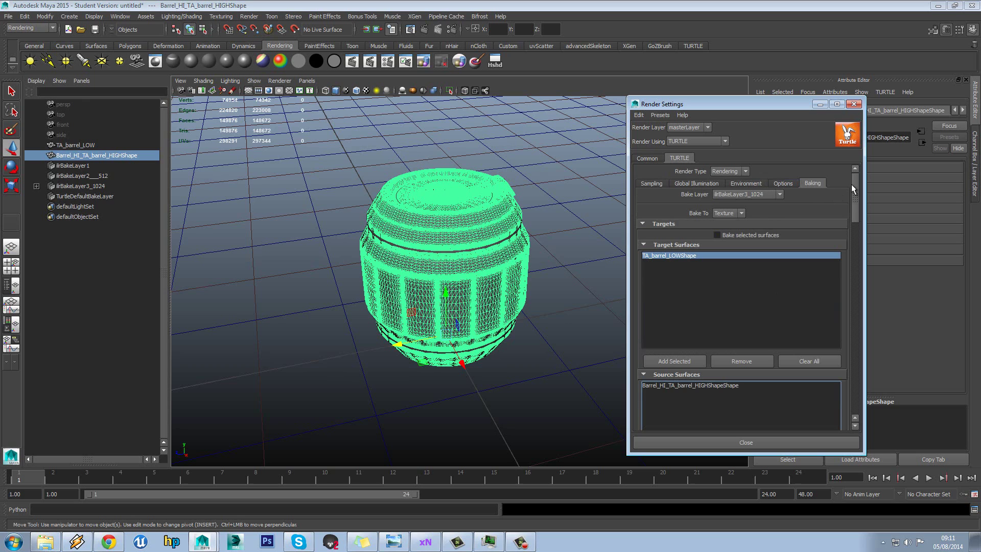
click(694, 183)
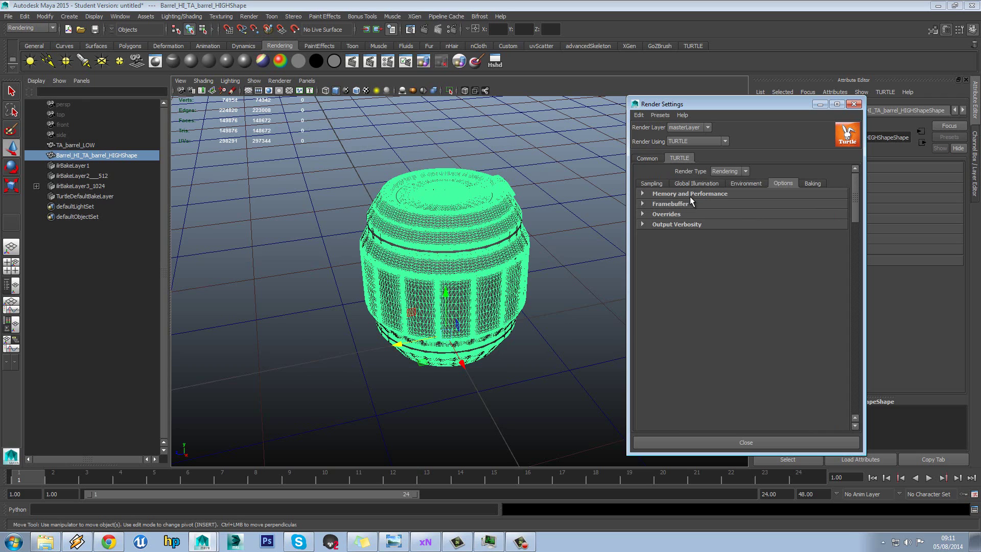
click(659, 185)
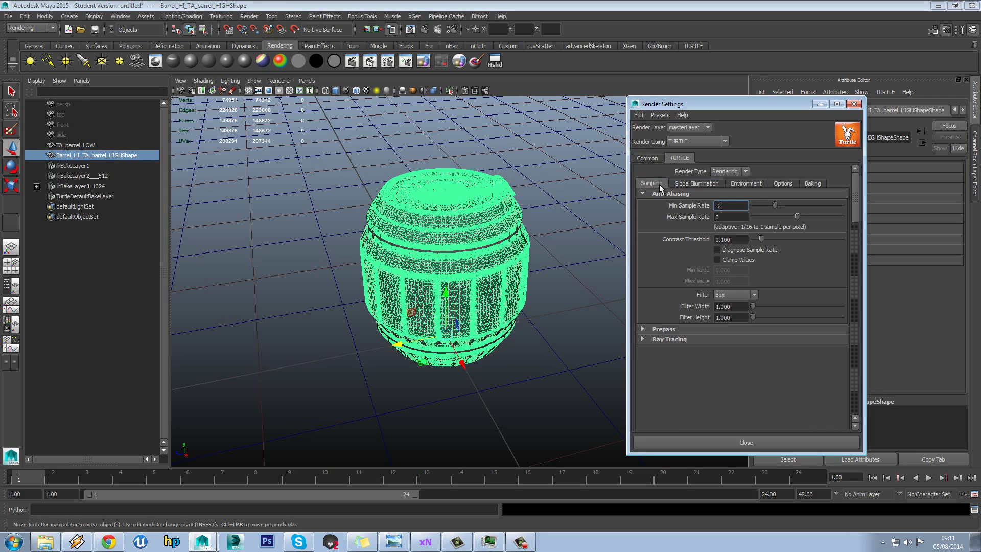
Review anti-aliasing Min Sample Rate -2, Max 0, Box filter, plus Prepass and render type options
double_click(728, 212)
double_click(745, 217)
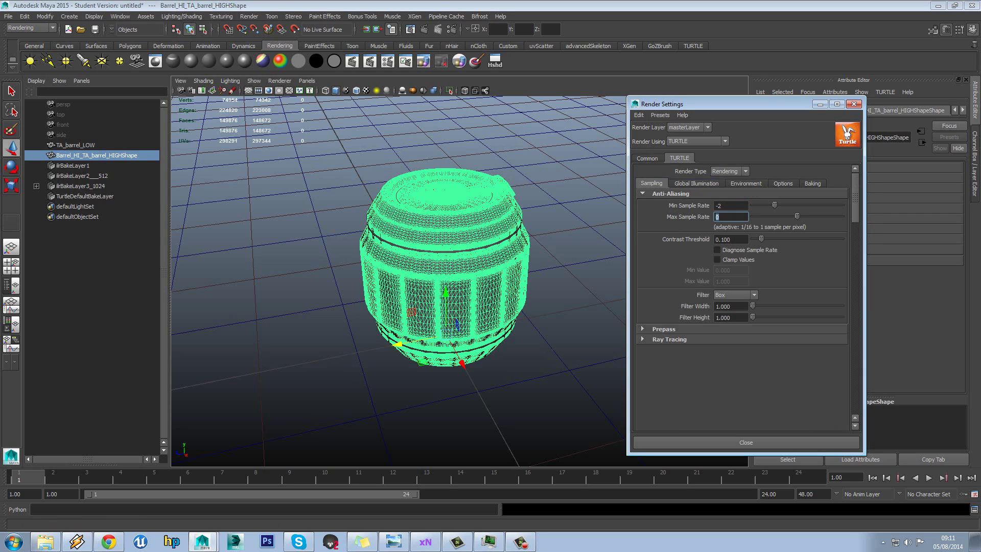
click(749, 296)
click(748, 304)
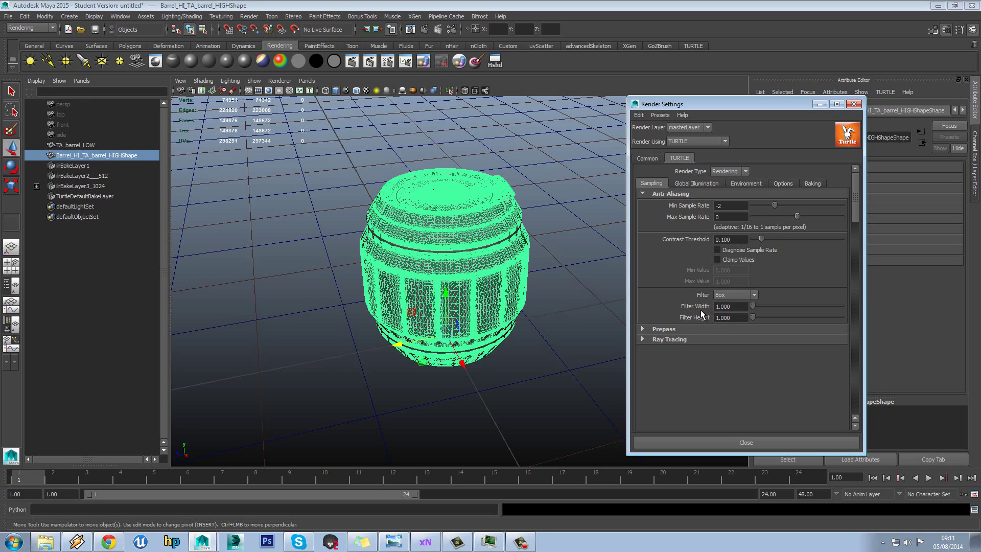
click(663, 330)
click(664, 330)
click(746, 171)
click(747, 171)
Render the current frame with Render Type left on Rendering, giving a grey barrel render
alt+drag(542, 204, 511, 204)
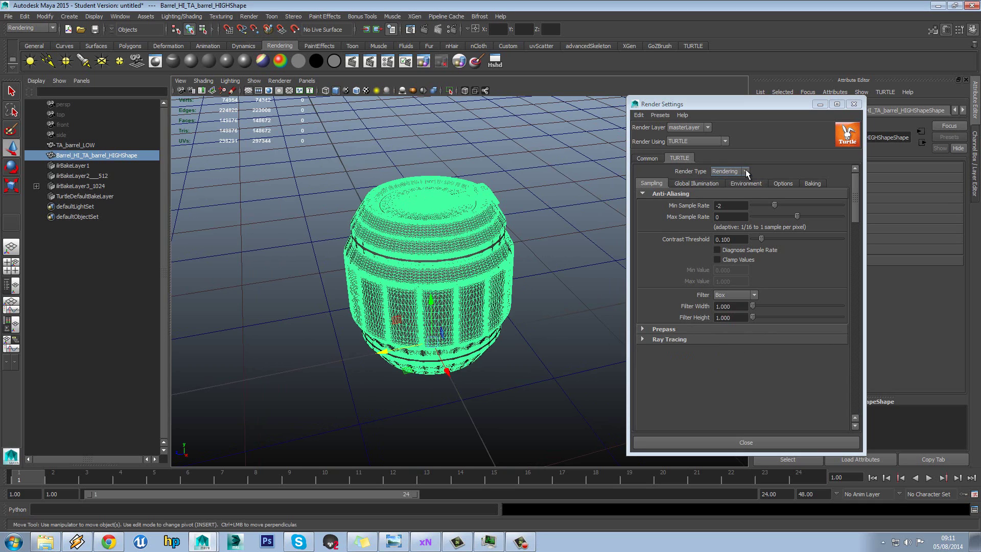
click(746, 172)
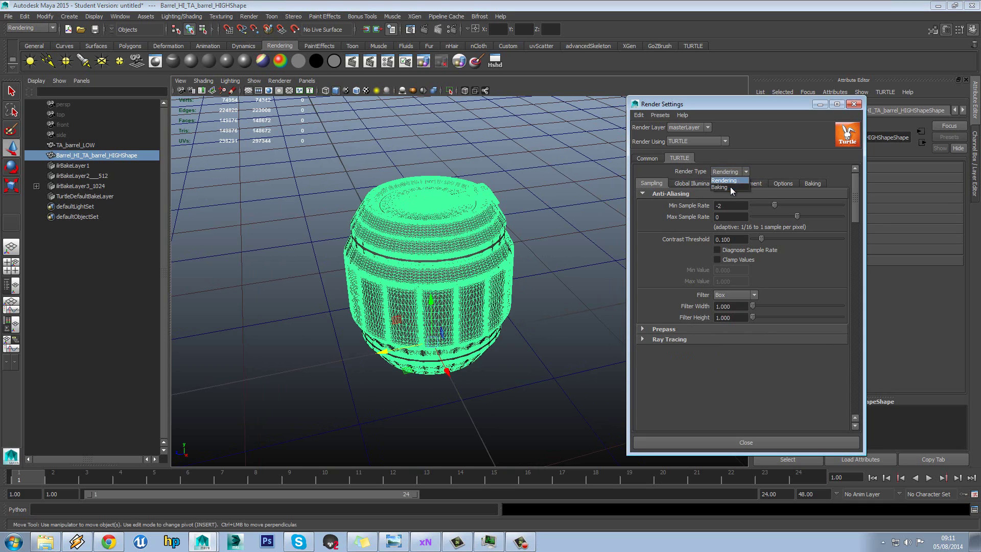
click(726, 178)
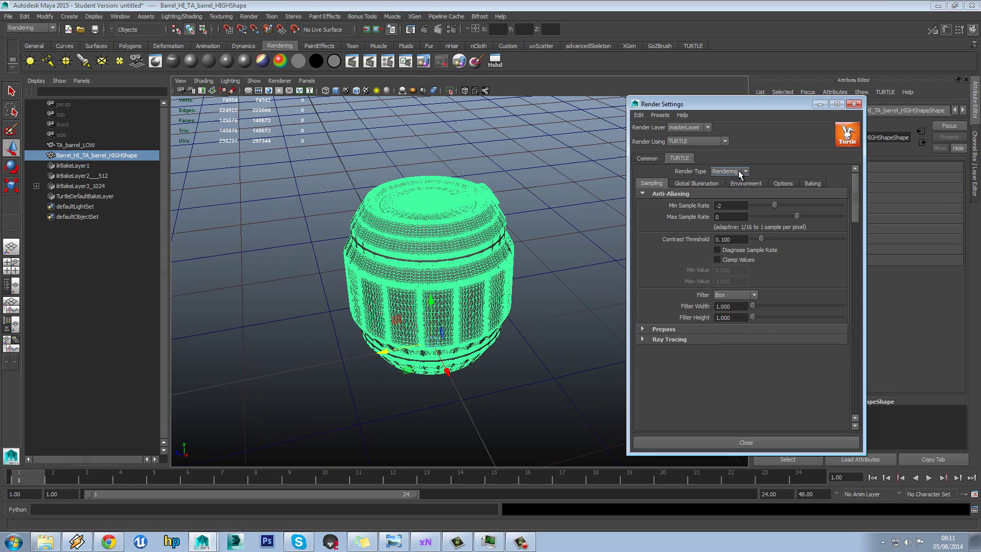
click(410, 29)
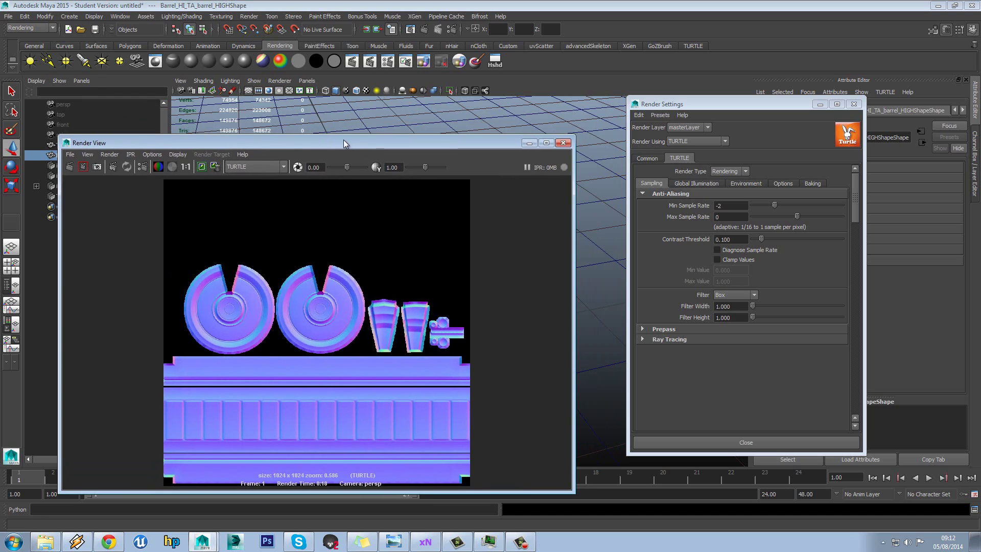
drag(383, 108, 341, 143)
click(562, 143)
click(420, 31)
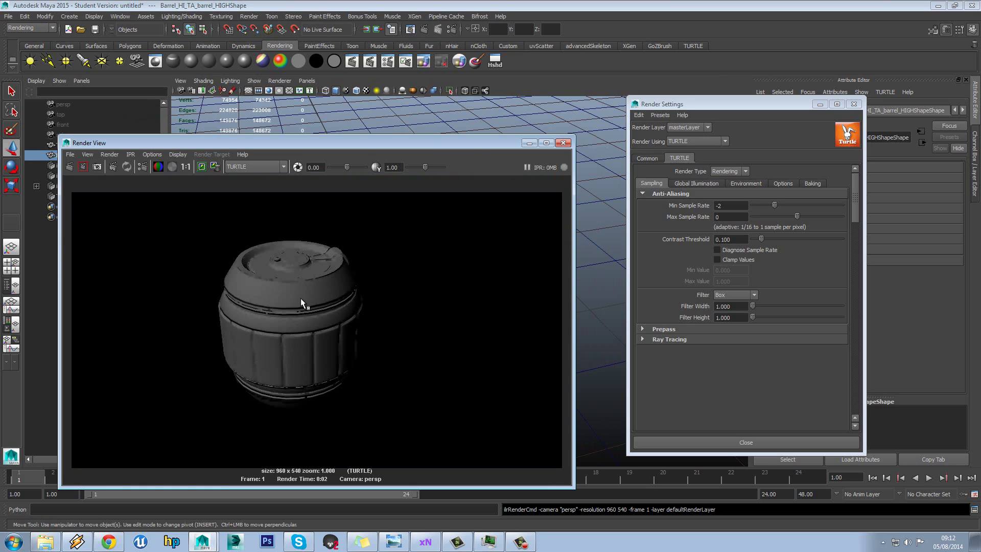
Switch Render Type to Baking and bake the 1024×1024 barrel normal map, dismissing the autosave prompt
click(731, 173)
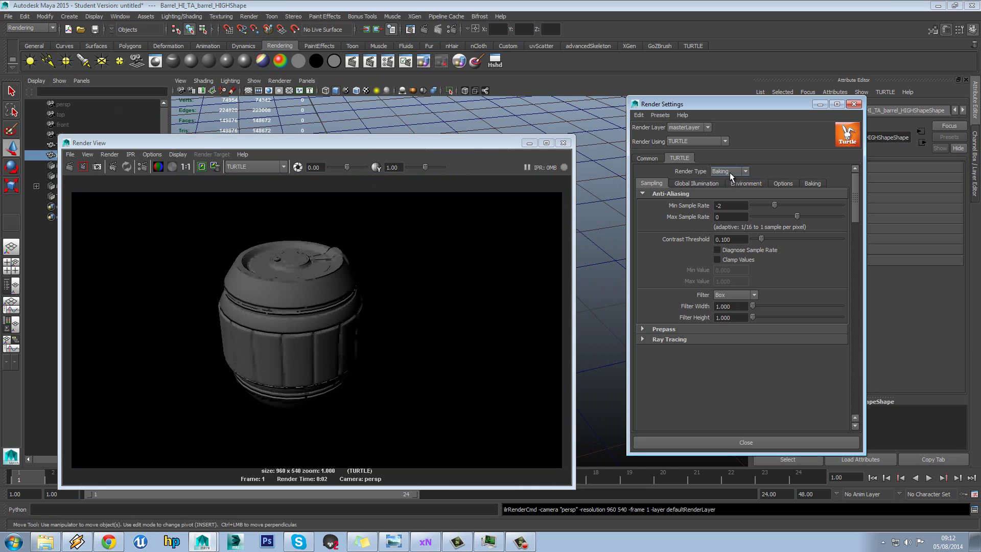
click(424, 29)
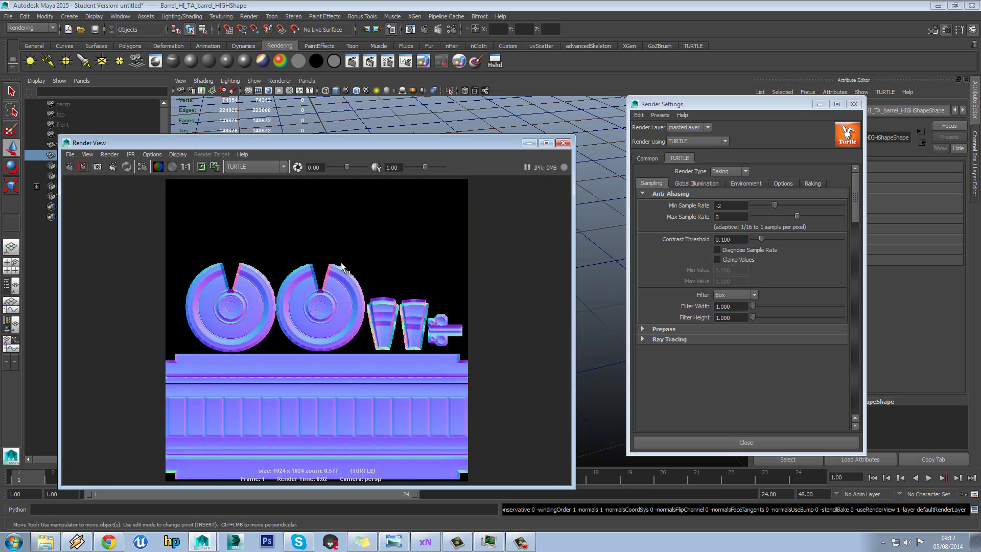
drag(341, 143, 345, 77)
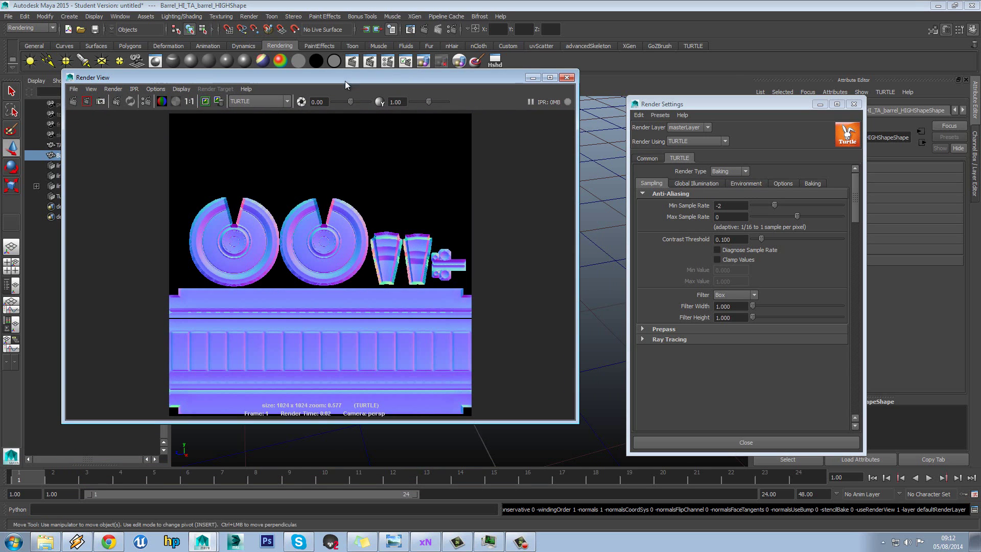
click(492, 281)
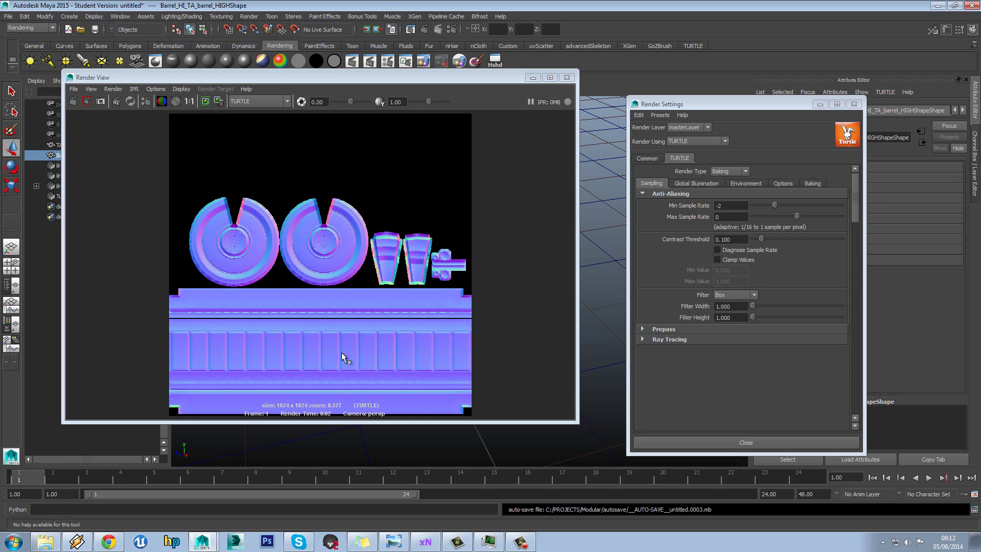
Raise Min Sample Rate to 0 (Max 2) and rebake the normal map
drag(774, 205, 820, 216)
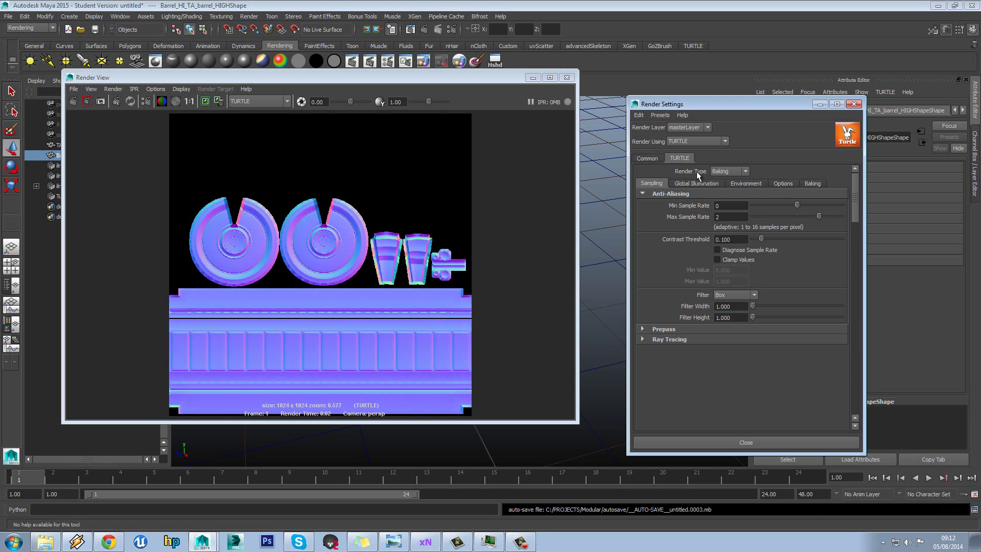
click(422, 32)
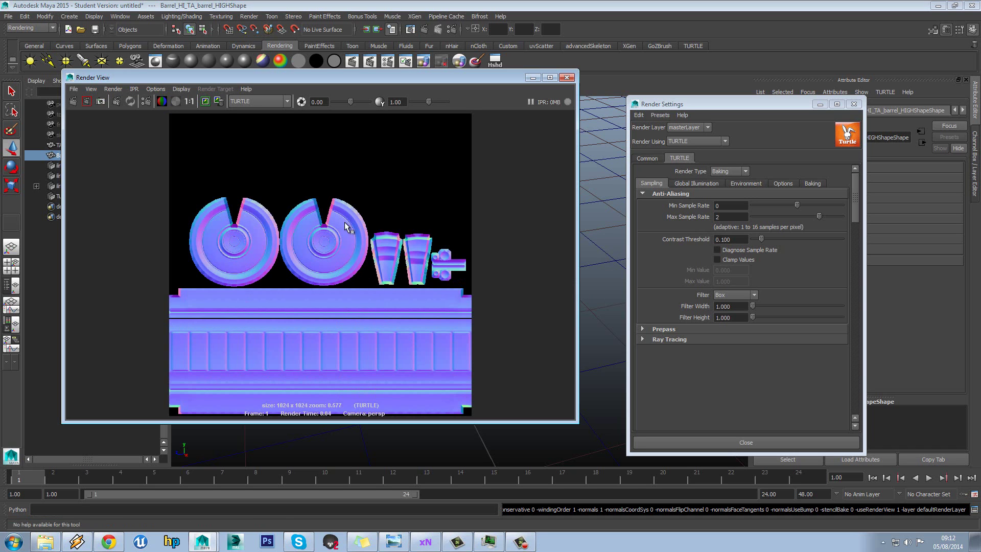
scroll(307, 335, up, 5)
Draw and then clear a render region, and enlarge the Render View window
drag(310, 333, 327, 295)
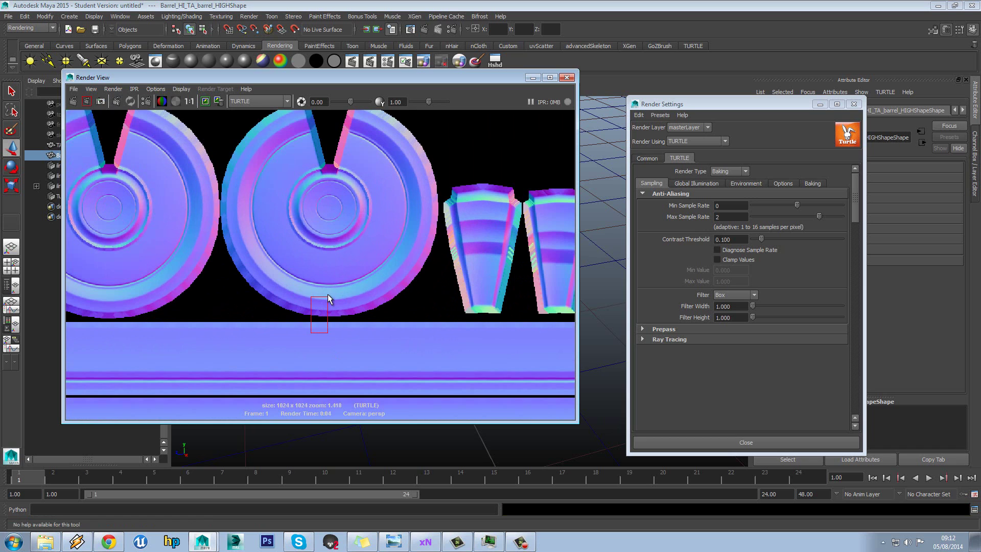
scroll(326, 294, down, 1)
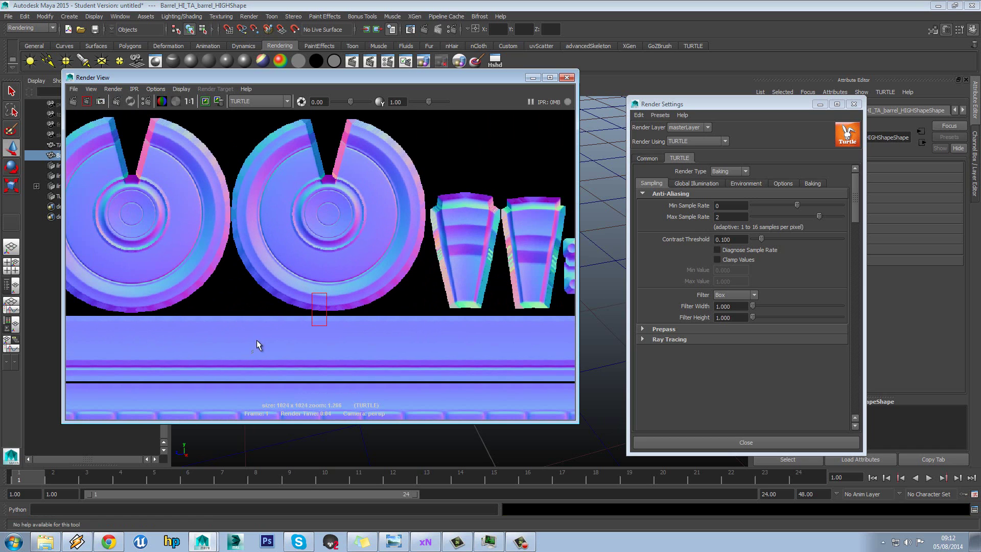
drag(252, 353, 265, 305)
scroll(572, 266, down, 5)
drag(577, 265, 613, 266)
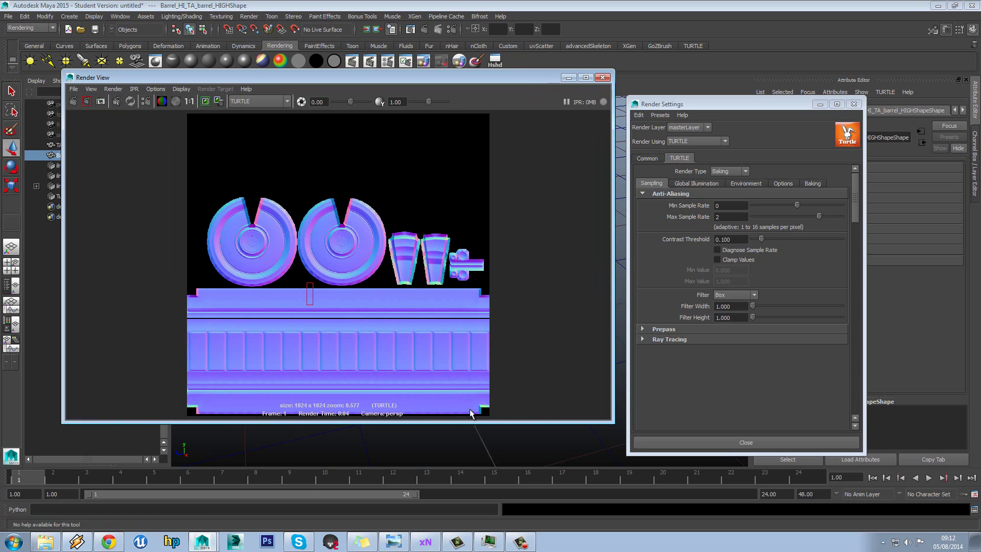
drag(426, 423, 431, 516)
scroll(290, 360, up, 5)
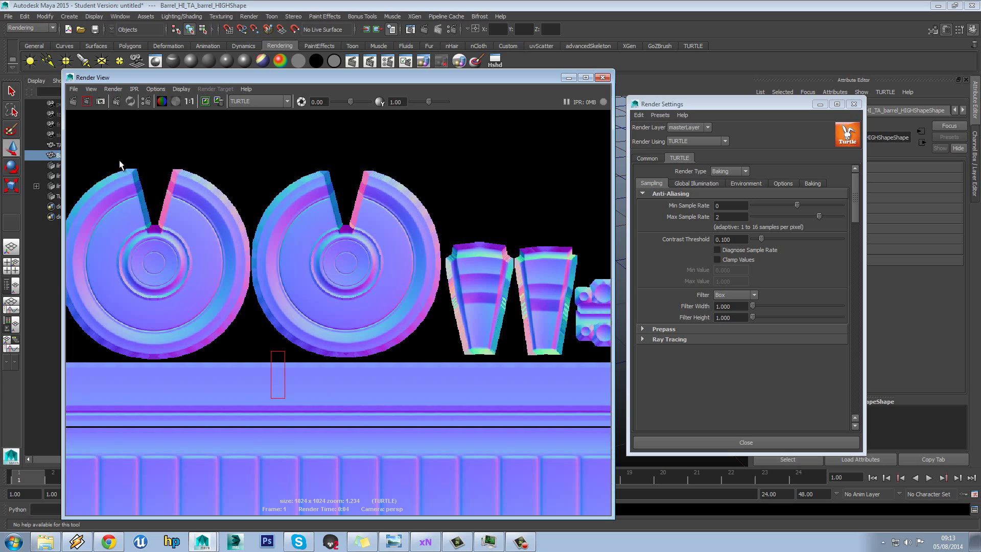
click(268, 356)
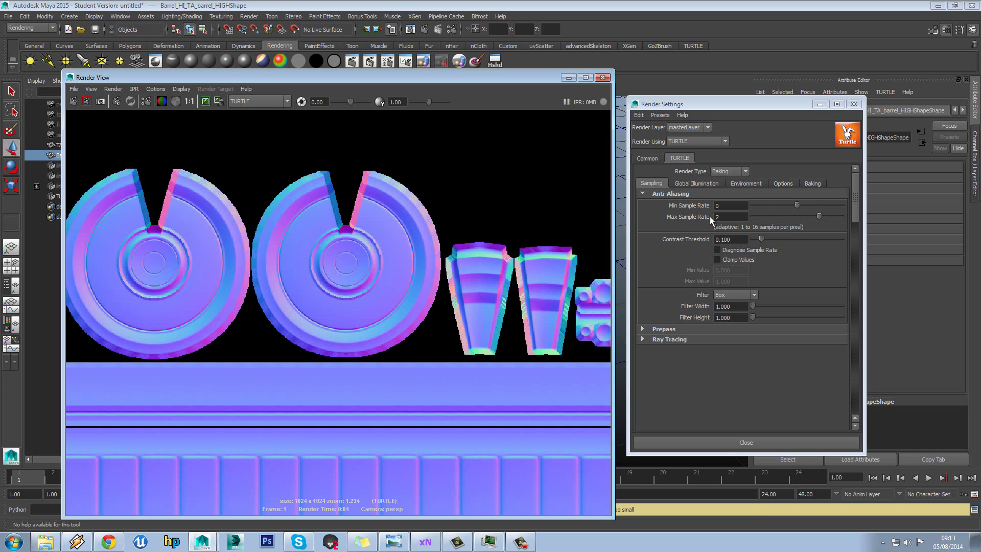
Raise Max Sample Rate to 4 (Min 2) and rebake the normal map
mouse_move(817, 216)
mouse_down()
mouse_move(842, 216)
mouse_move(820, 204)
mouse_up()
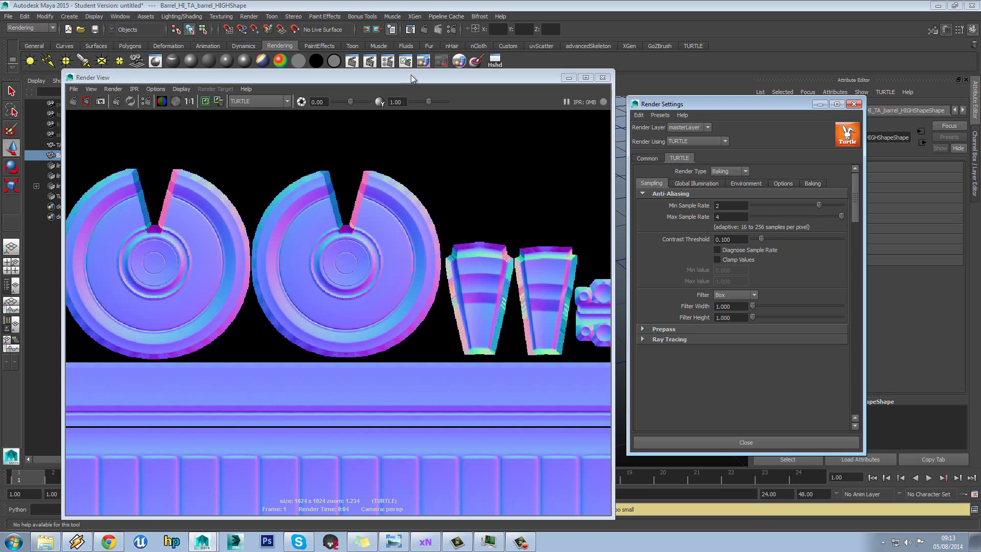
click(424, 32)
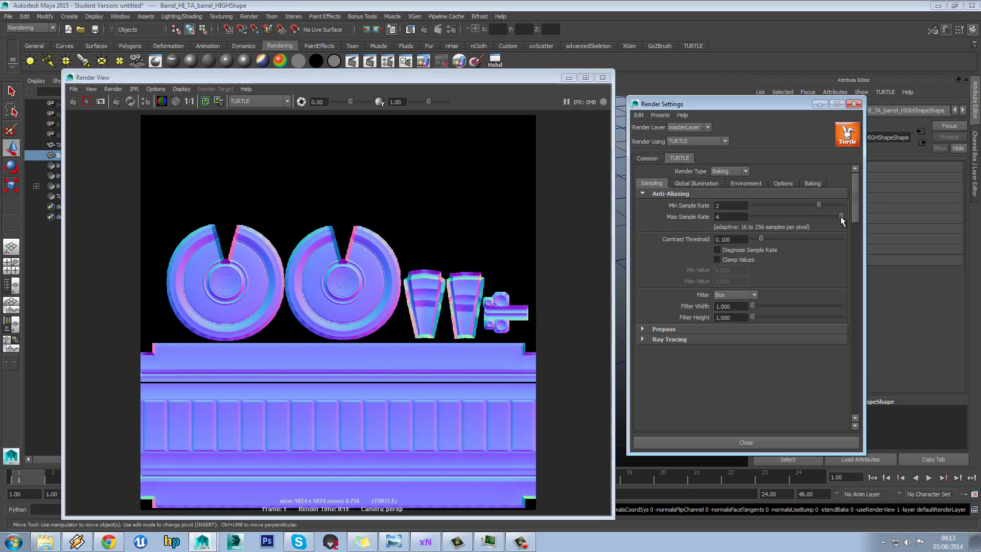
Lower anti-aliasing sampling to Min 1, Max 3, keeping the Box filter
drag(841, 216, 818, 217)
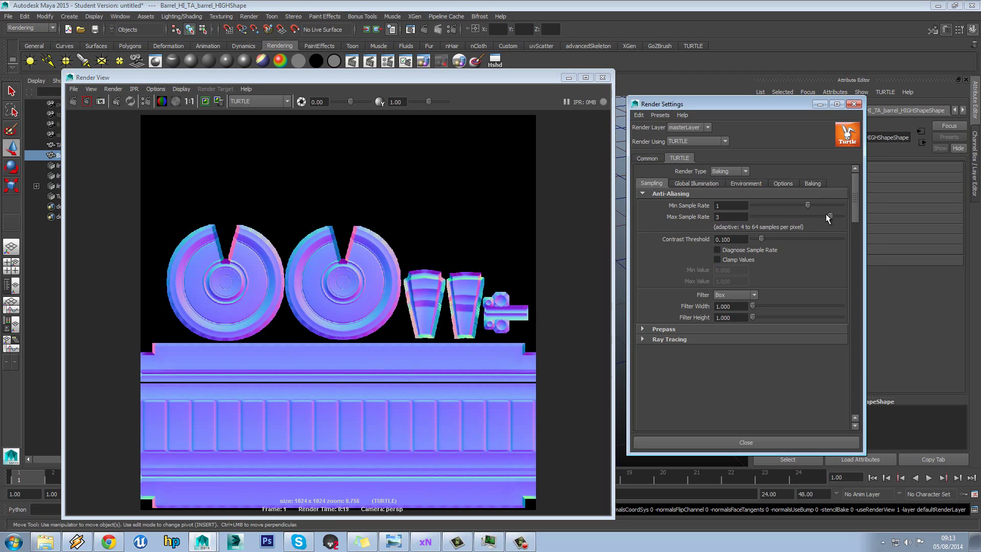
click(737, 294)
click(737, 295)
Set the Box filter width and height to 10 and store the current bake
drag(753, 305, 869, 300)
double_click(730, 306)
text(10)
key(Return)
key(Tab)
text(10)
key(Return)
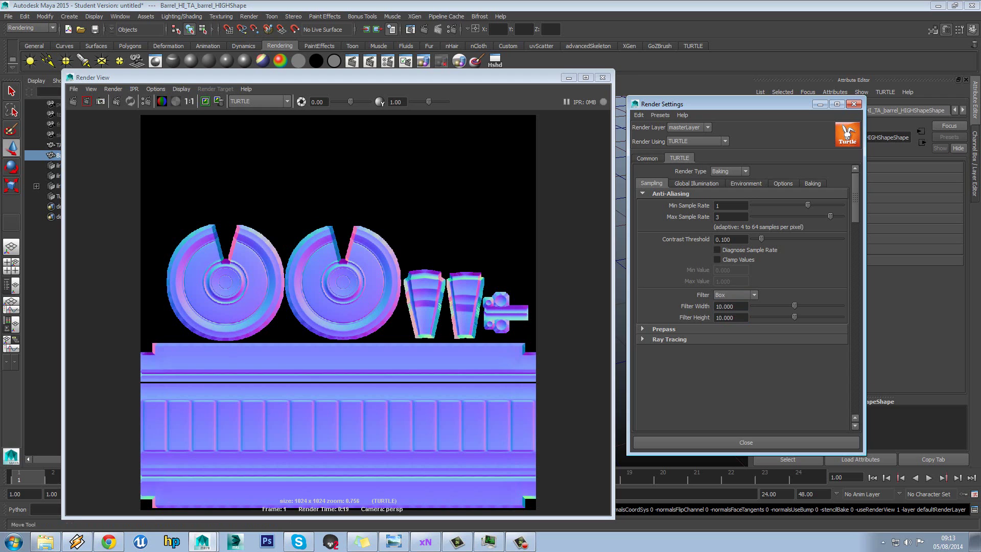
click(207, 102)
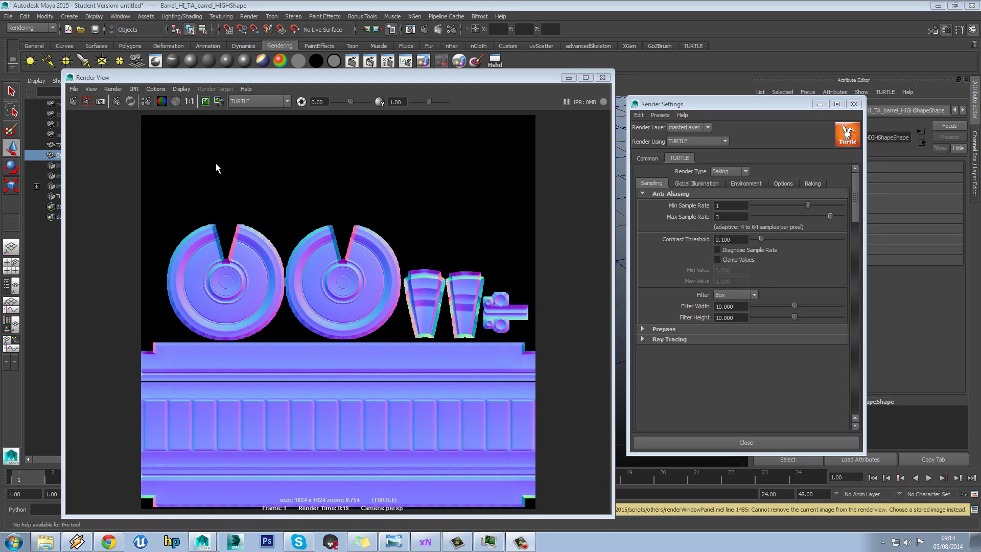
click(205, 102)
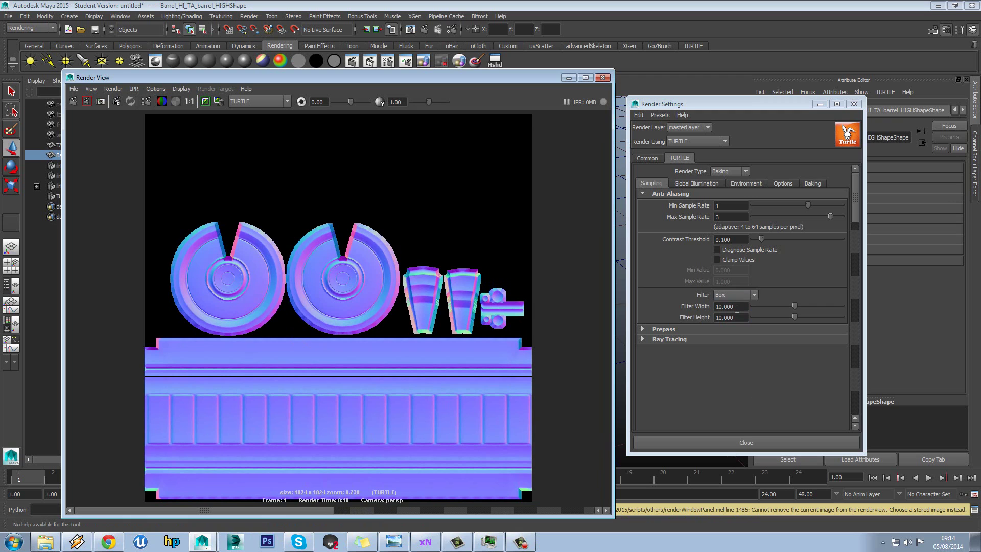
Bake the barrel normal map and compare it against a stored bake
click(424, 30)
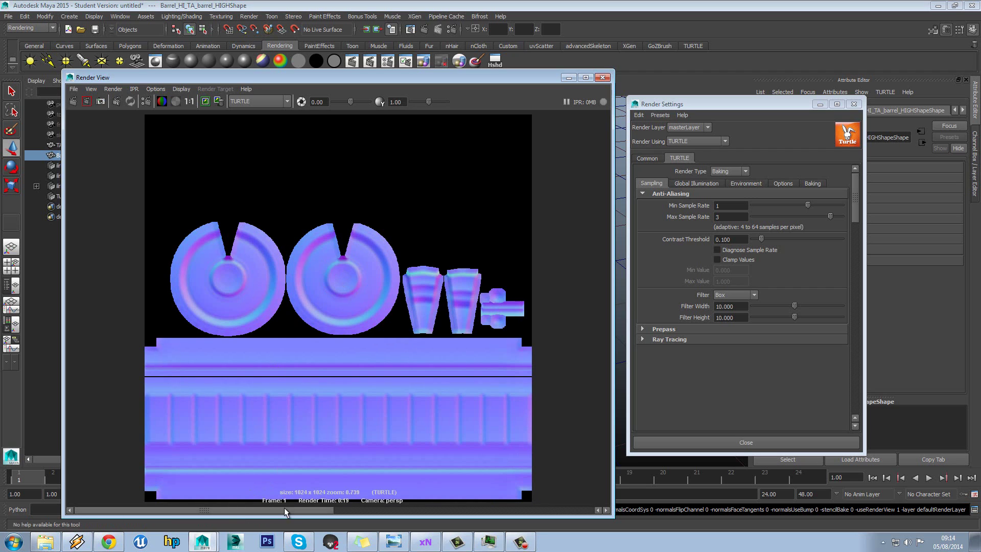
drag(284, 507, 204, 510)
click(408, 510)
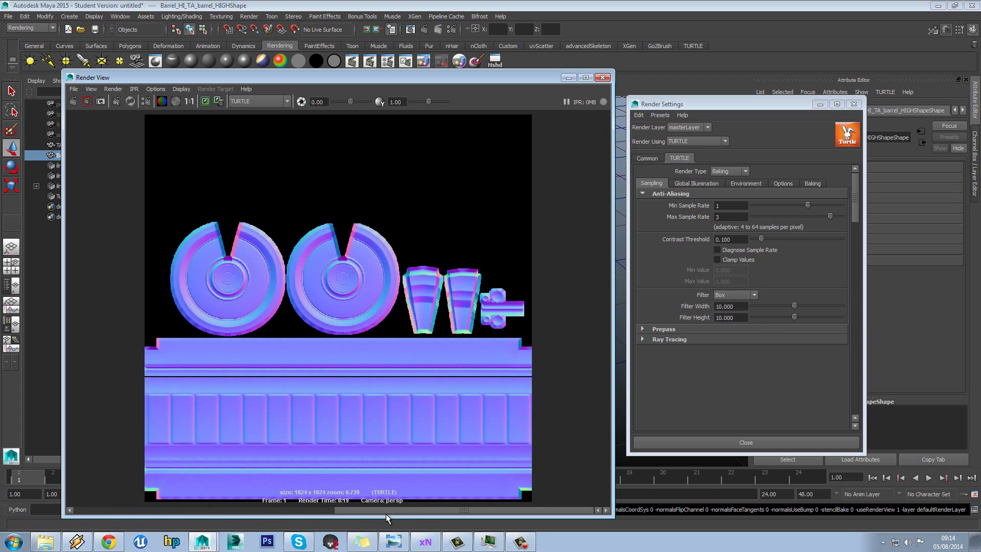
drag(387, 510, 410, 496)
Set the Box filter width and height to 3
double_click(732, 306)
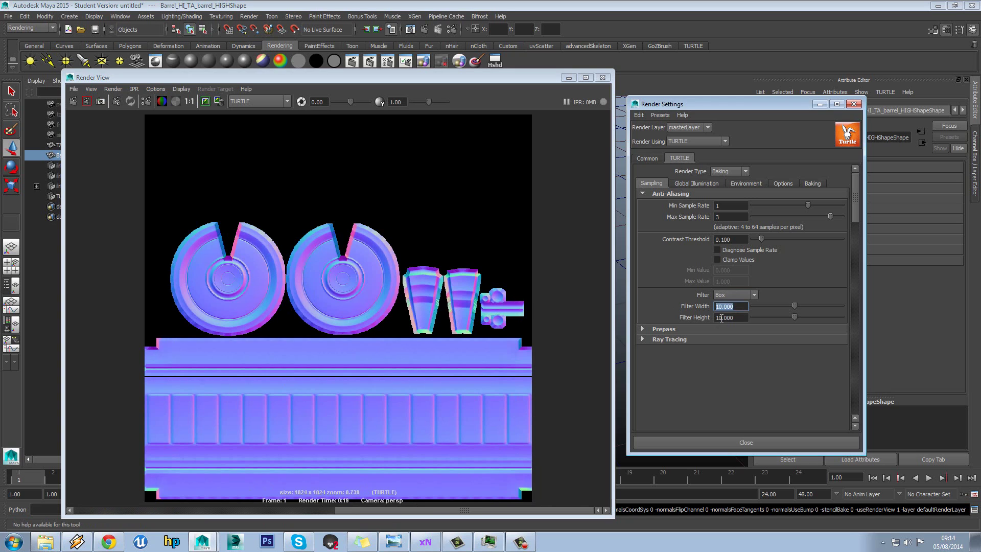
text(3)
key(Tab)
text(3)
click(746, 306)
click(782, 185)
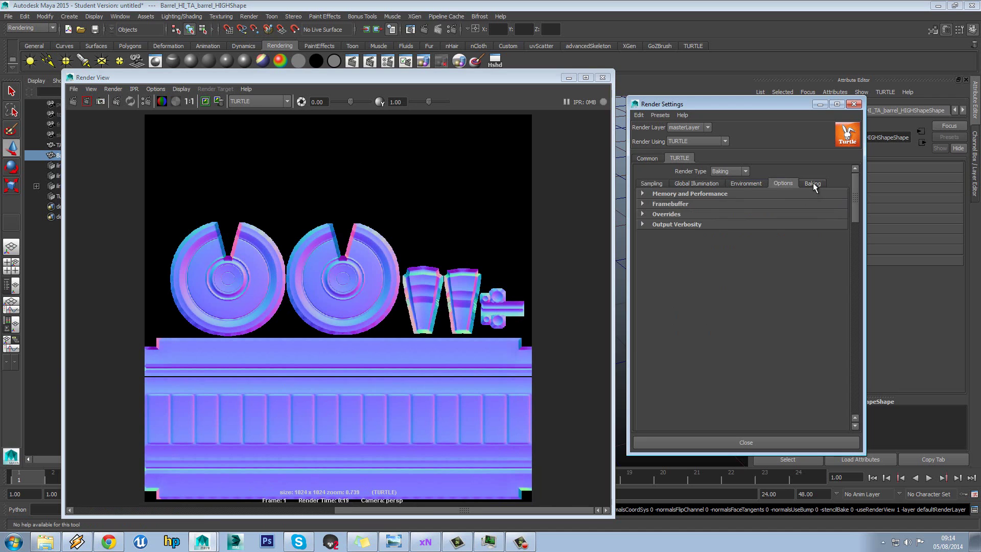
Set Edge Dilation to 16 in the Turtle Texture Bake Settings
click(813, 184)
scroll(751, 266, down, 10)
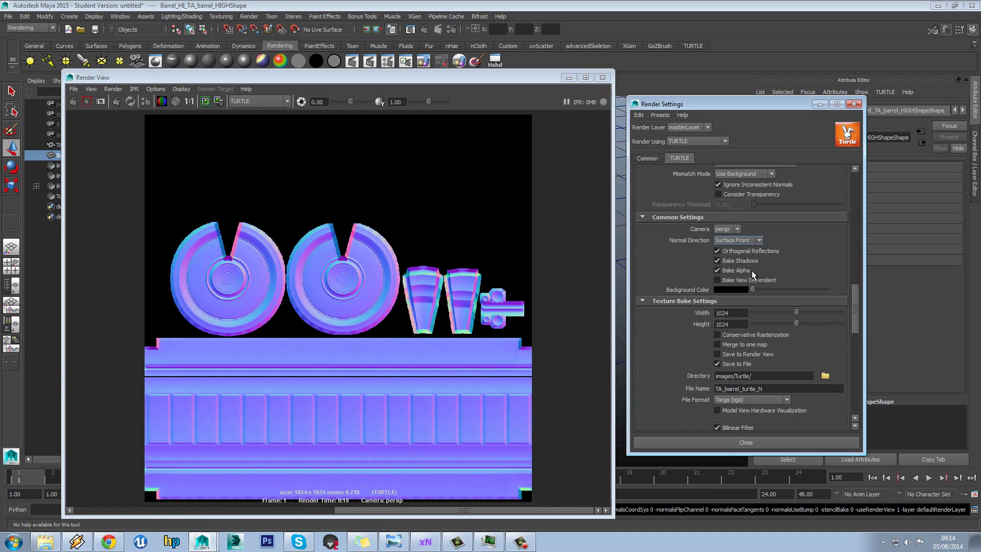
scroll(751, 278, down, 5)
click(731, 316)
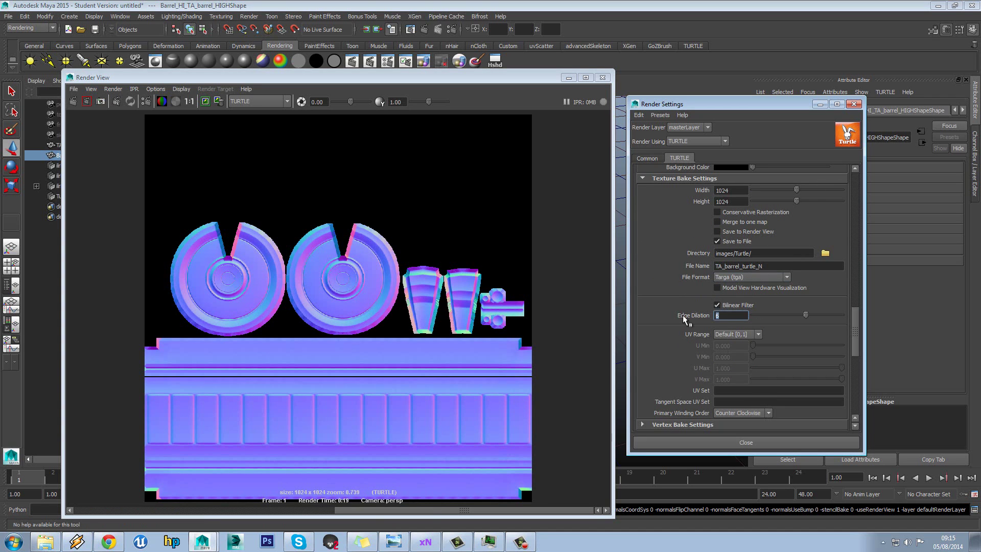
text(16)
key(Return)
Re-bake the barrel normal map with the padded edges
drag(360, 508, 482, 368)
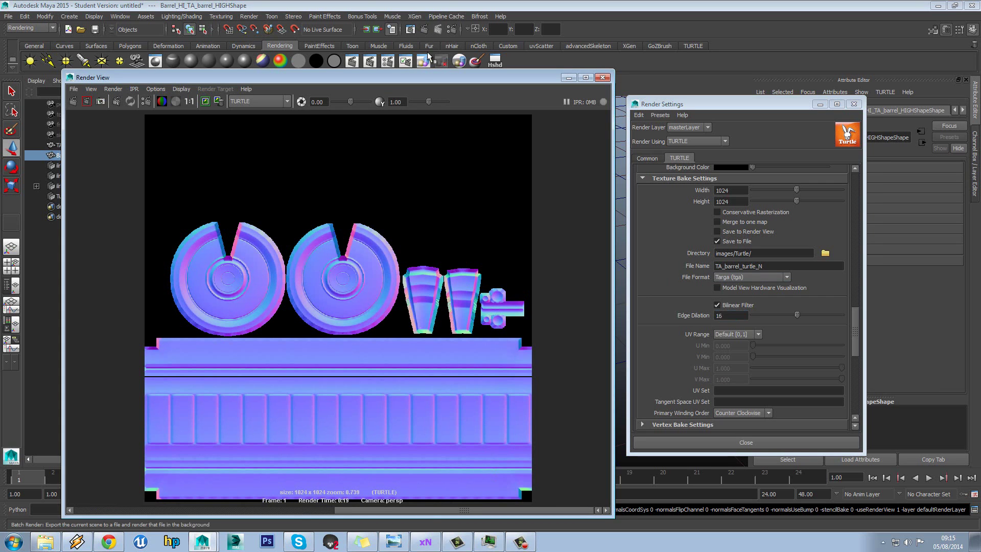
click(425, 28)
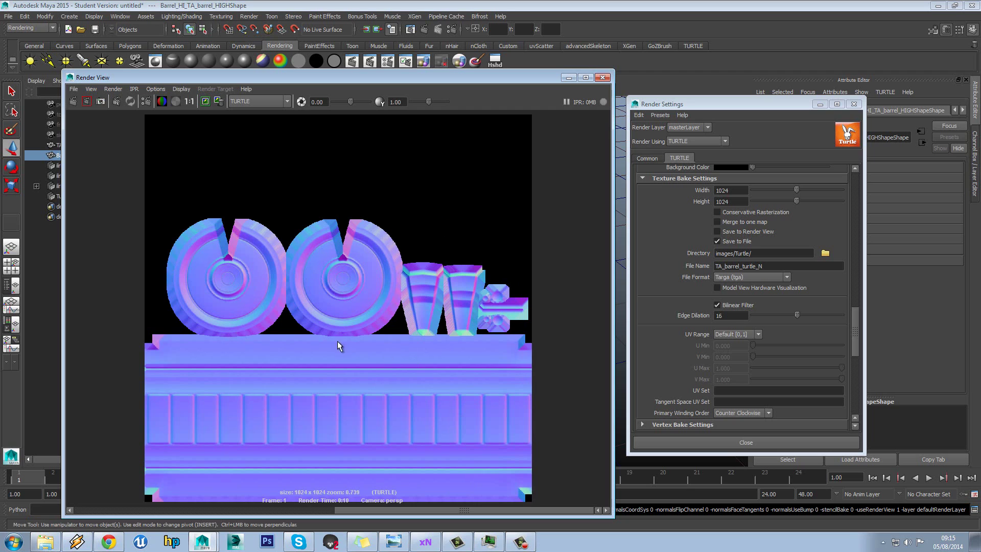
double_click(733, 315)
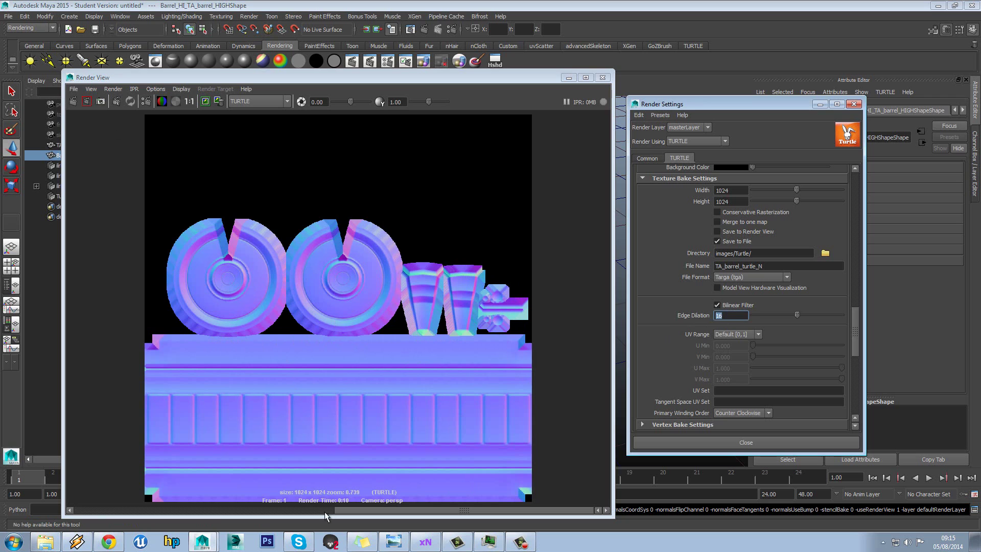
Import the low-poly barrel mesh from the XnormalTesting folder into Marmoset Toolbag
click(330, 542)
click(14, 22)
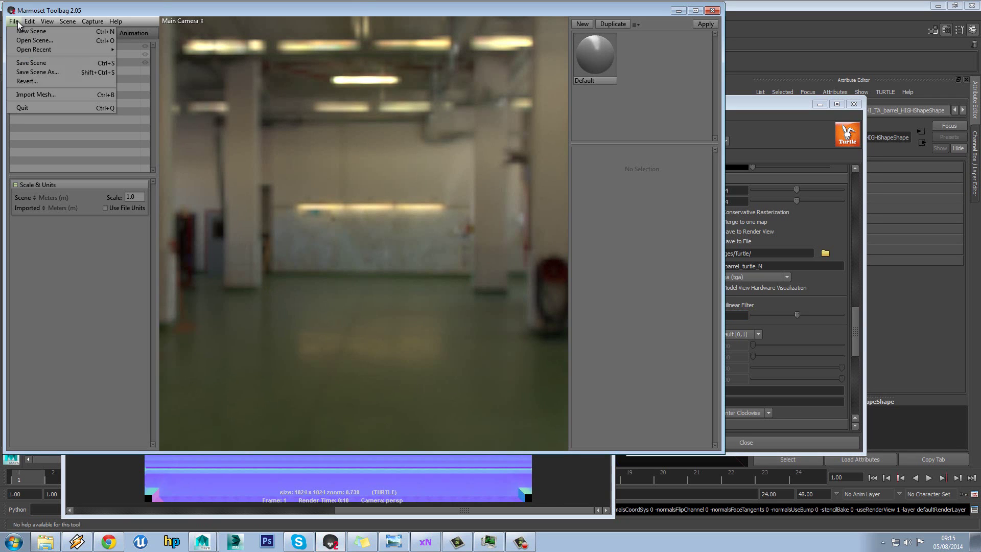
click(36, 94)
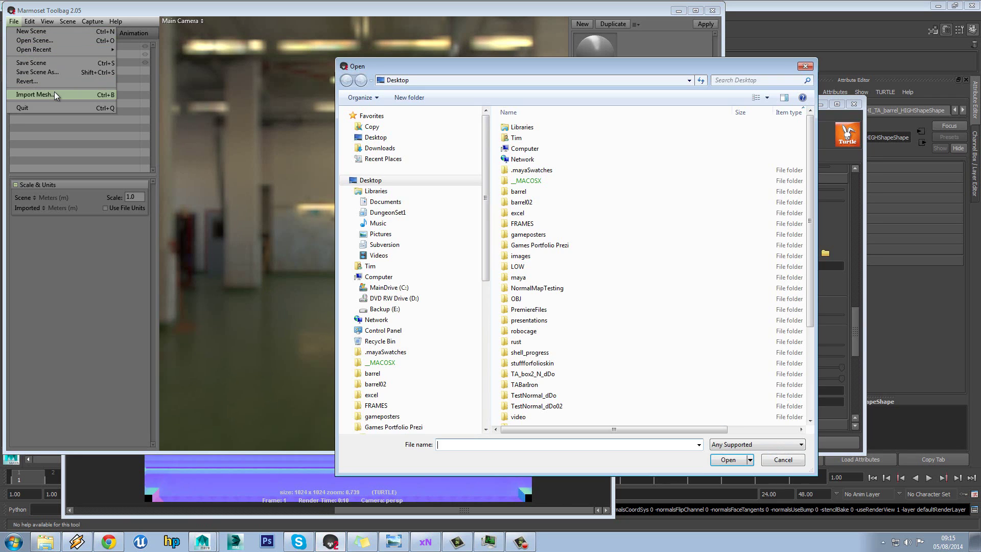
click(384, 159)
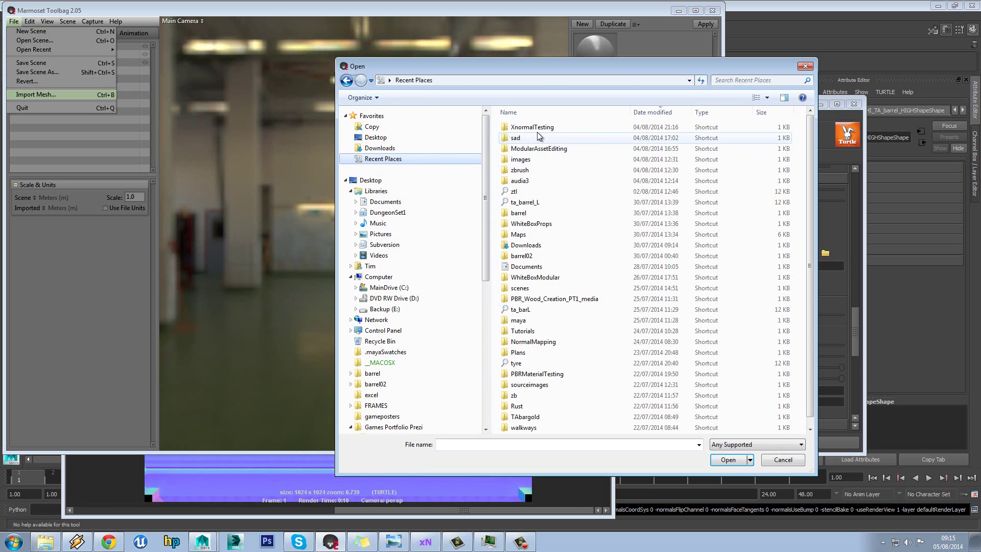
click(539, 130)
double_click(538, 130)
double_click(541, 128)
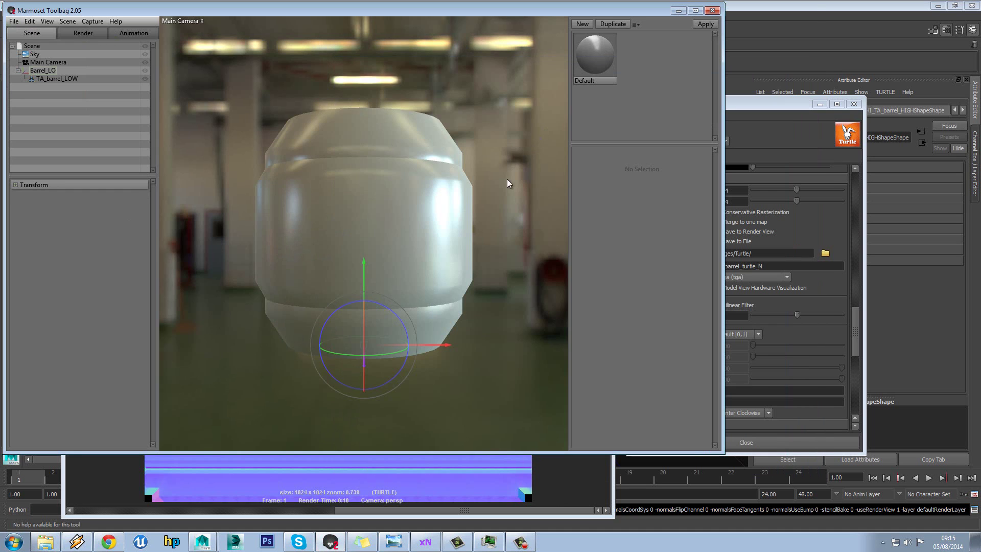
mouse_move(451, 248)
mouse_down()
mouse_move(397, 295)
mouse_move(435, 256)
mouse_up()
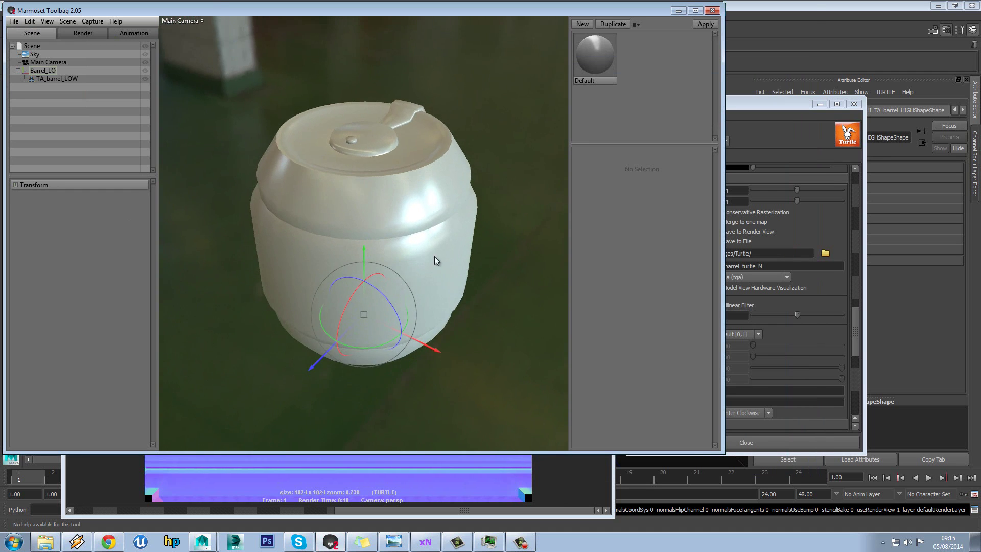
Browse to images/Turtle for the Default material's normal map
click(585, 57)
click(591, 198)
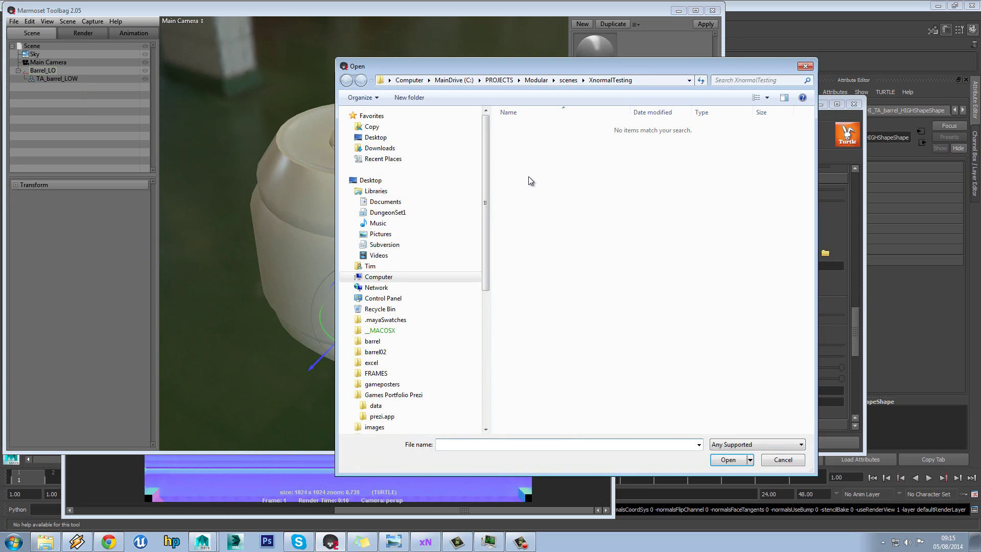
click(525, 82)
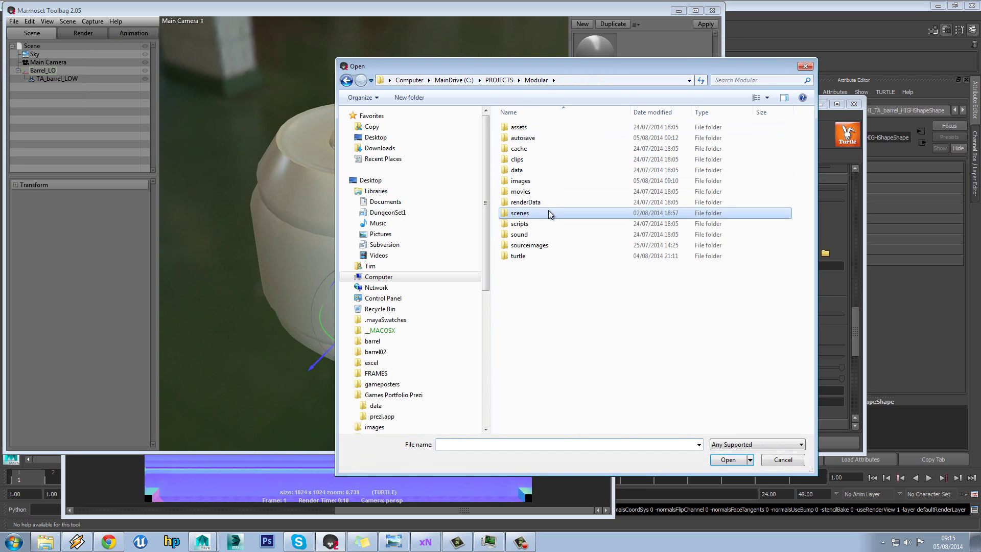
double_click(539, 184)
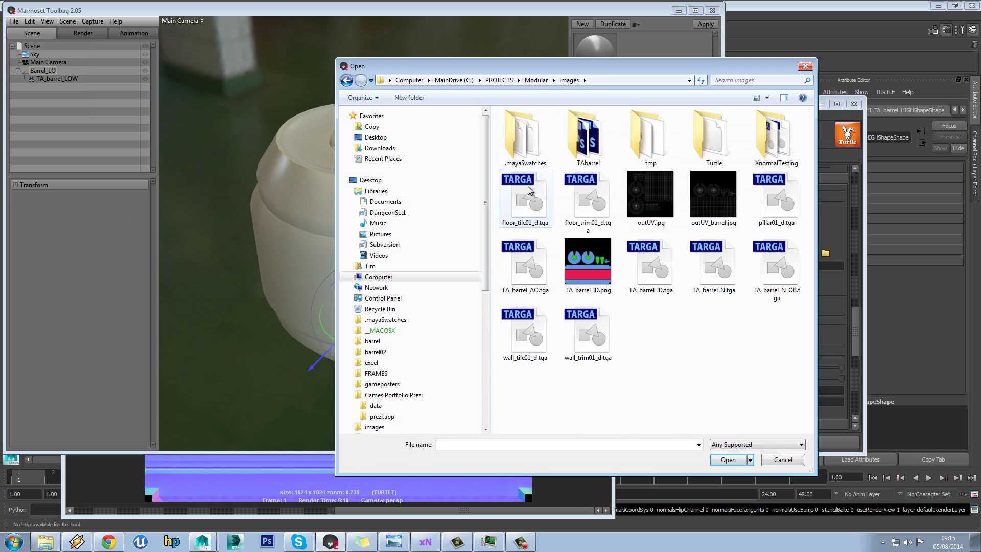
double_click(714, 137)
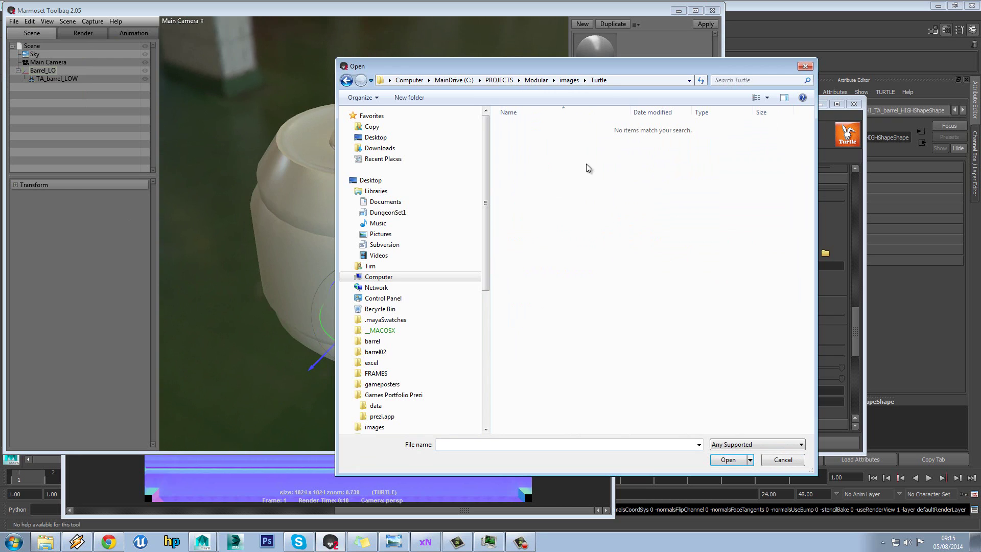
Show all file types and load TA_barrel_turtle_N as the normal map
click(728, 446)
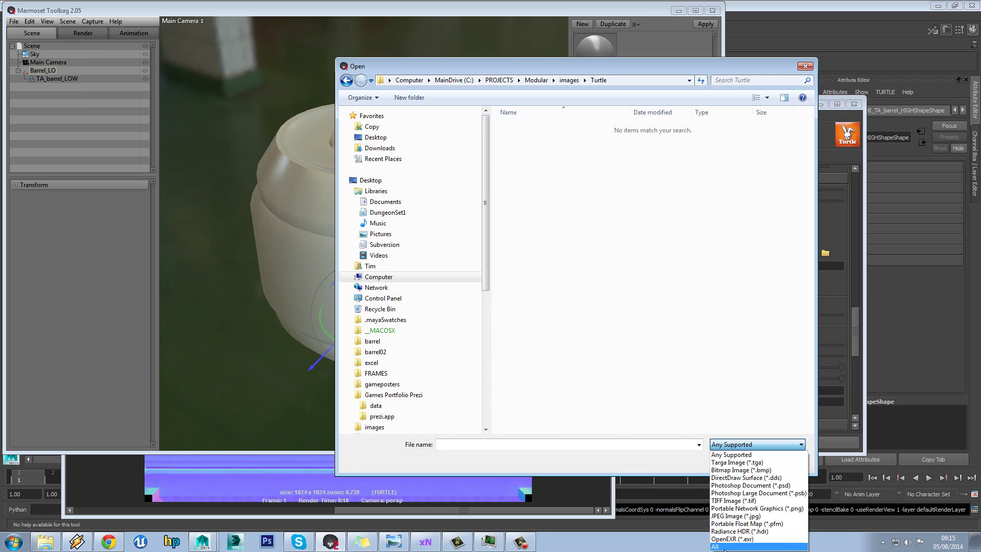
click(725, 461)
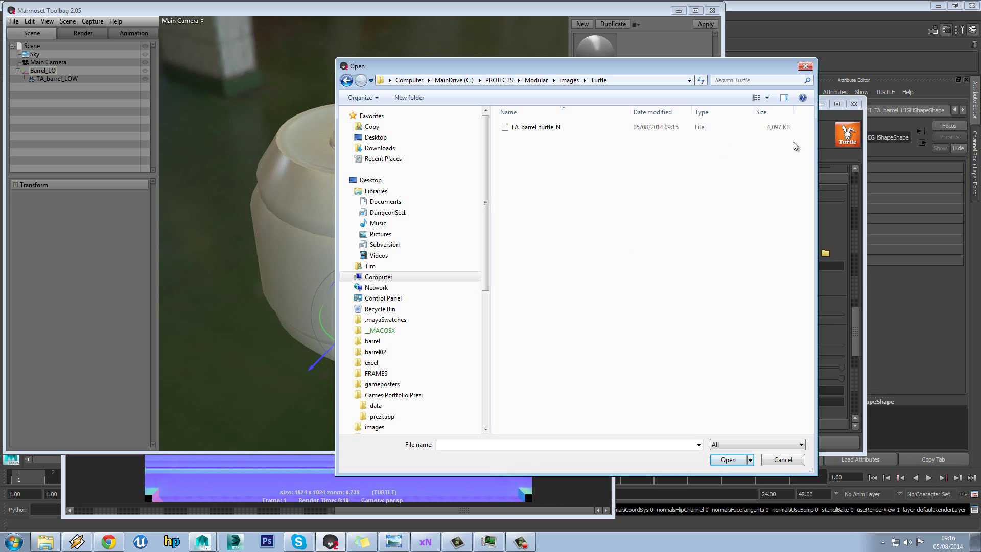
drag(816, 139, 903, 139)
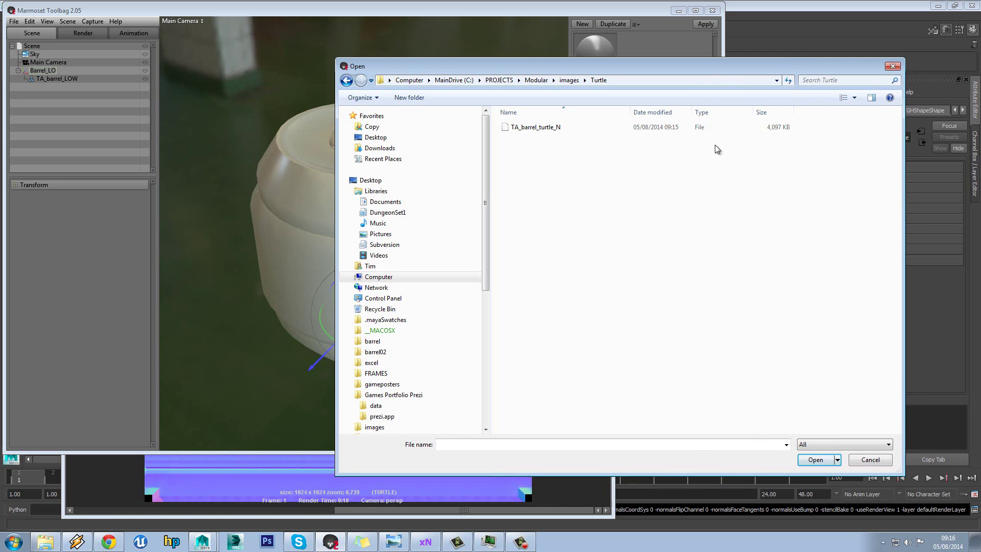
click(543, 129)
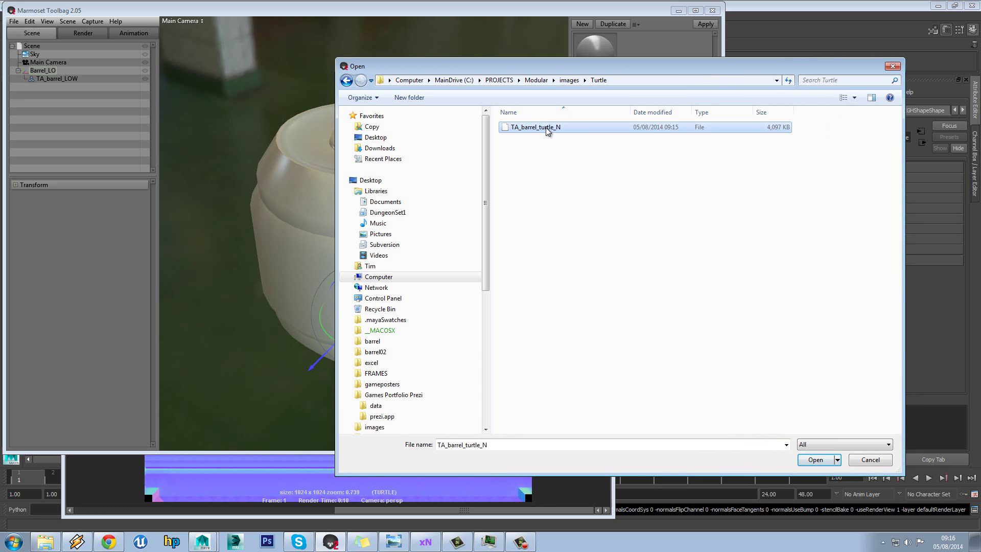
double_click(545, 127)
drag(546, 131, 480, 255)
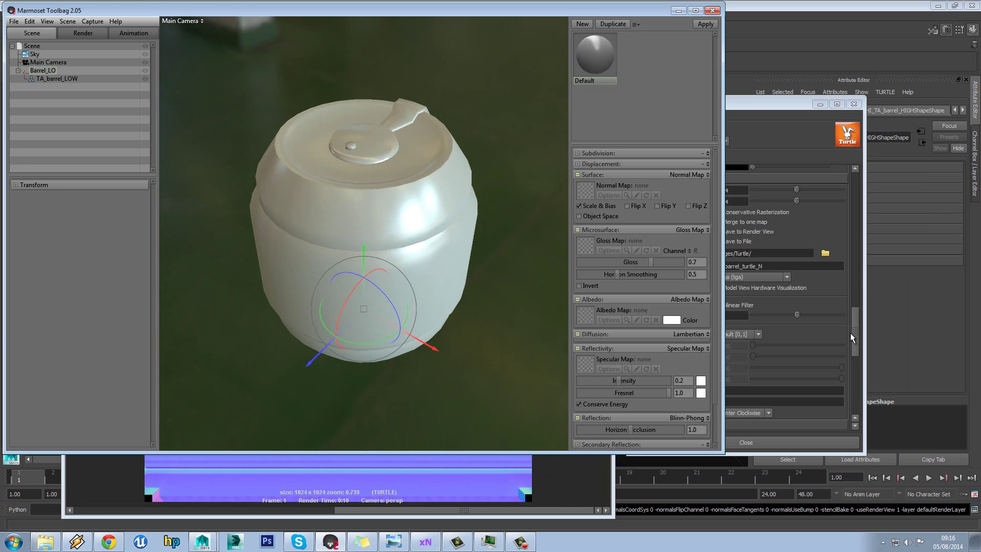
drag(850, 333, 856, 321)
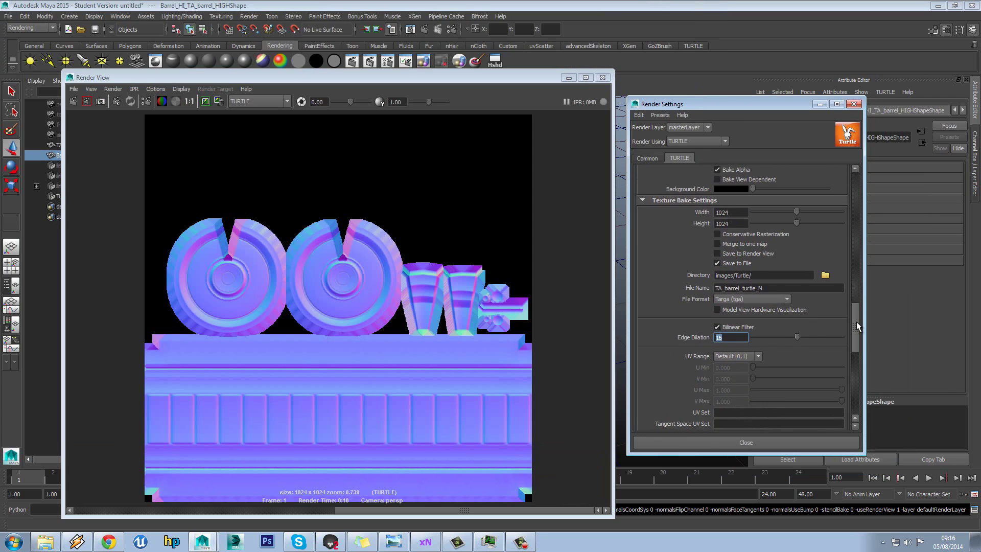
Launch Photoshop and try opening TA_barrel_turtle_N from Modular/images/Turtle, which fails
click(266, 541)
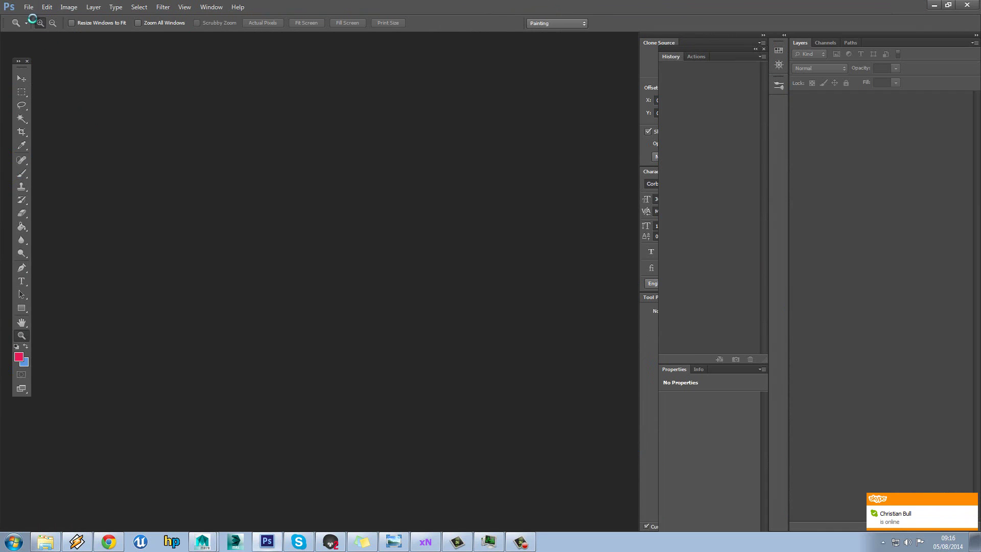
click(28, 7)
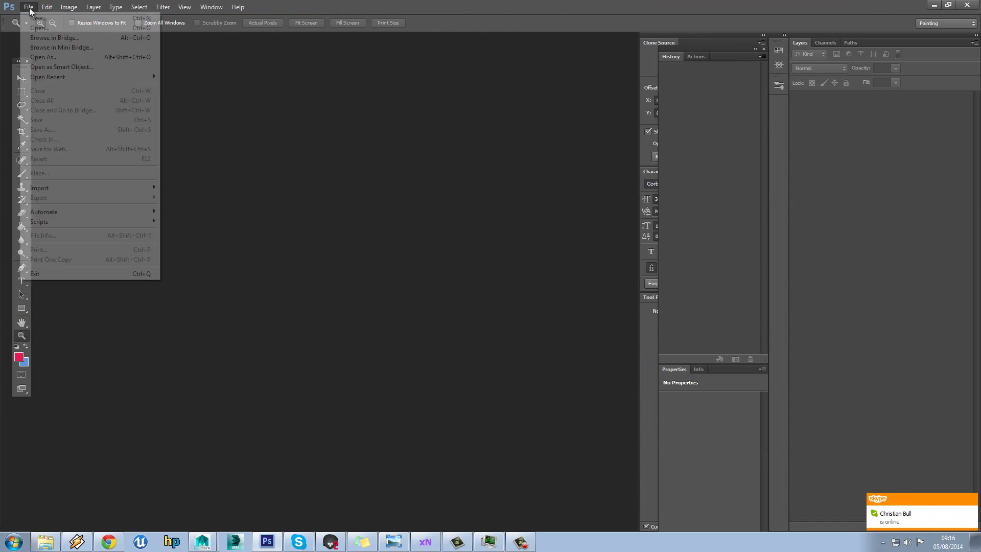
click(32, 27)
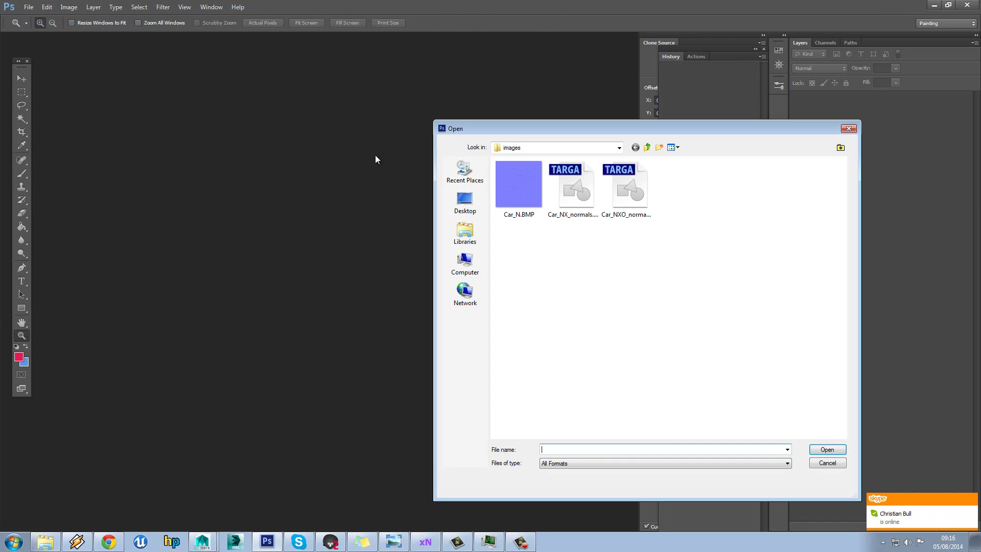
click(619, 148)
scroll(587, 184, up, 2)
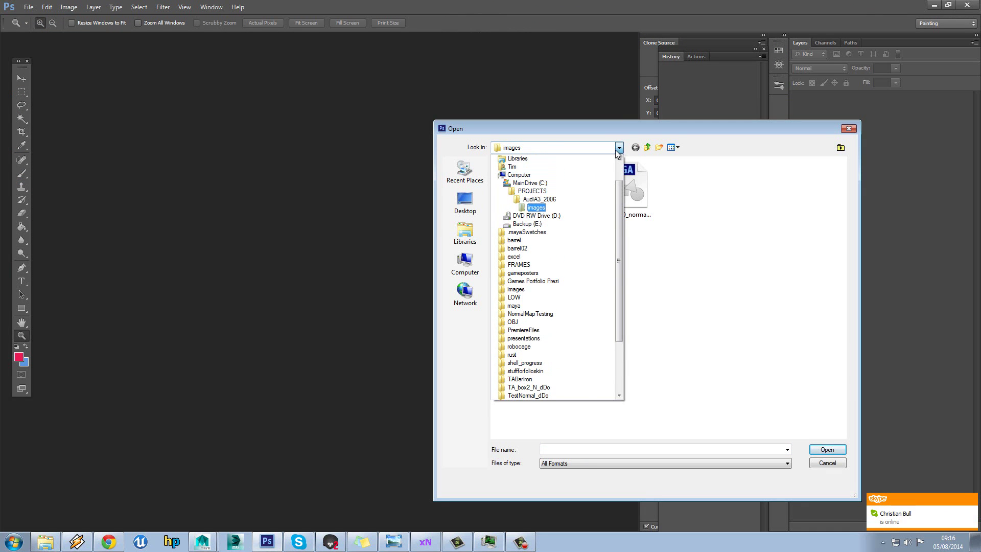
click(586, 191)
double_click(535, 357)
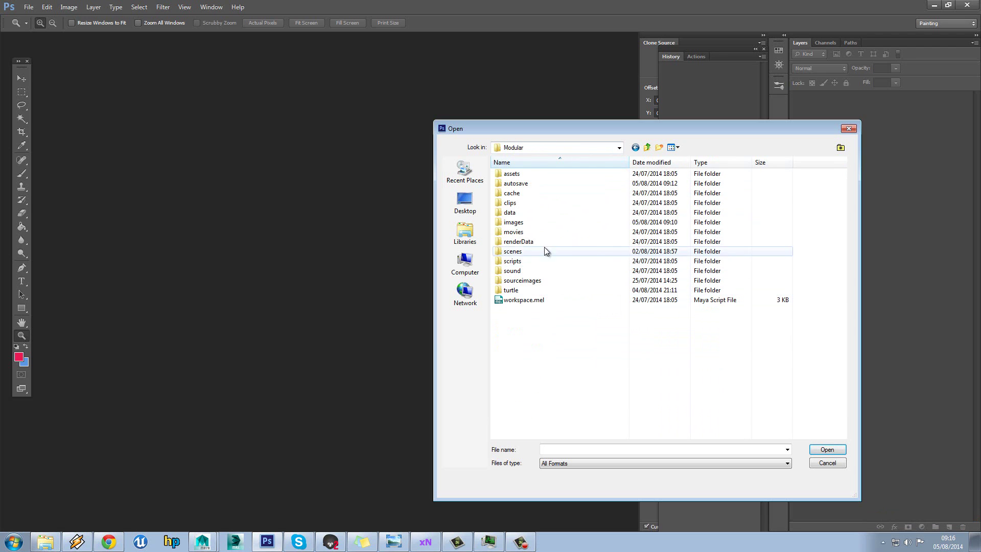
double_click(537, 223)
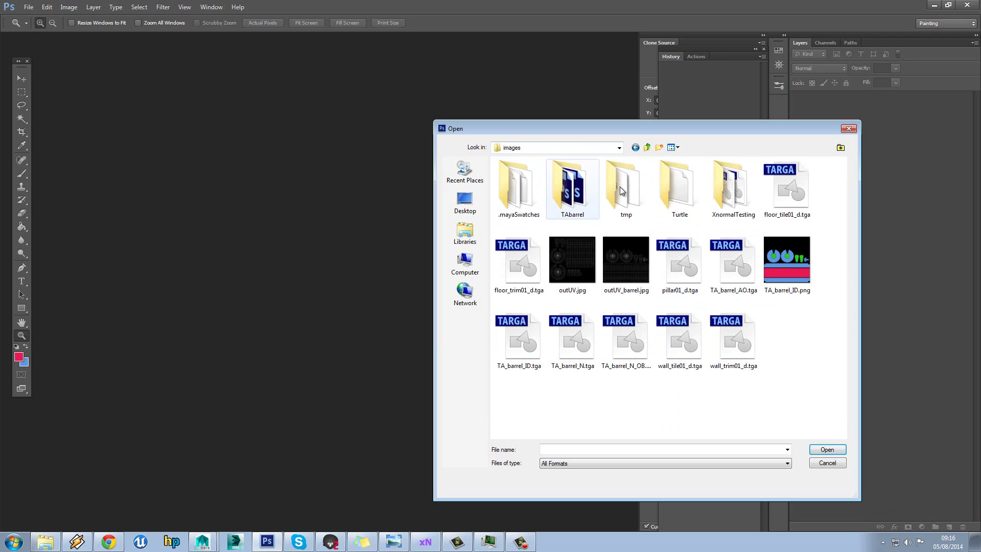
double_click(673, 184)
click(541, 177)
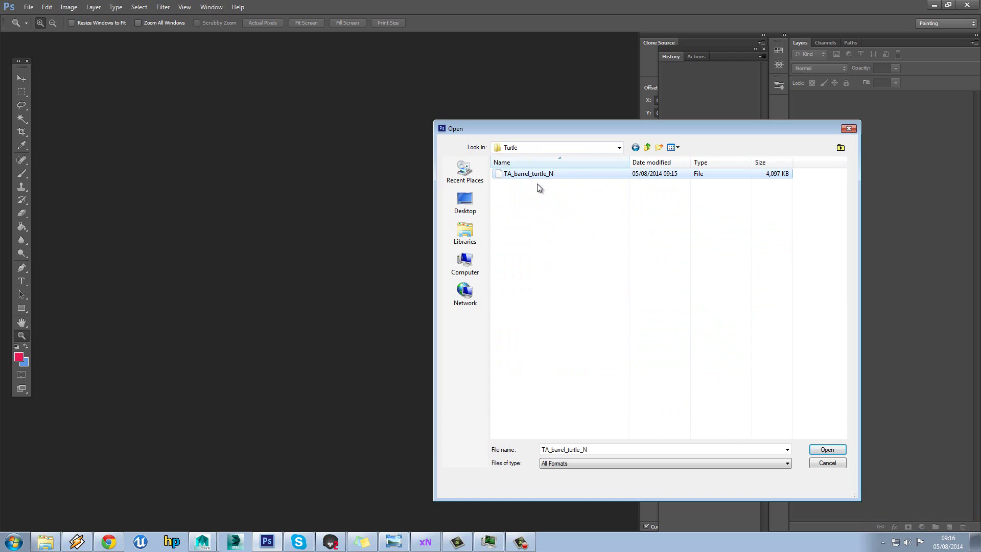
click(823, 449)
key(Return)
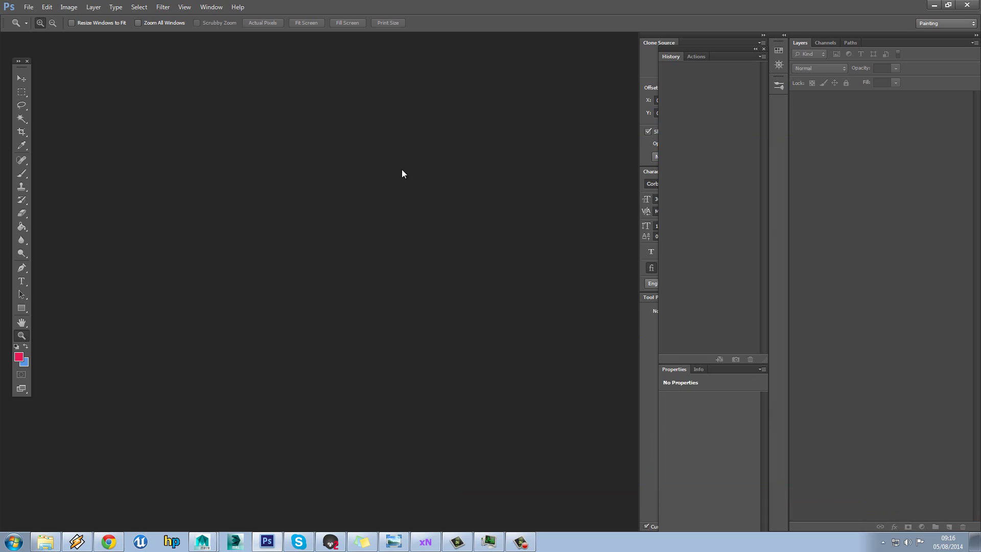
Rename the bake file to TA_barrel_turtle_N.tga and open it in Photoshop
click(29, 7)
click(40, 26)
click(538, 176)
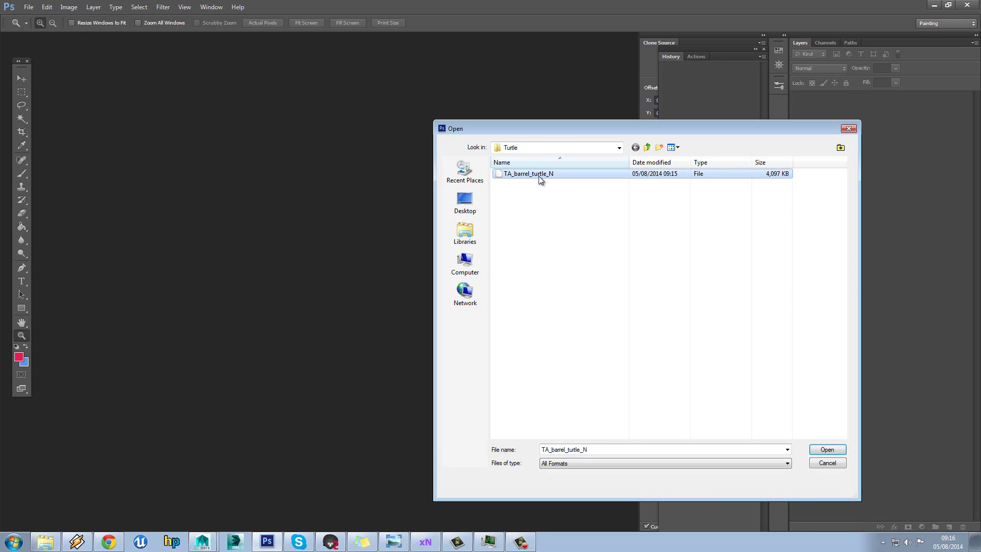
click(551, 174)
click(557, 174)
key(Return)
double_click(557, 174)
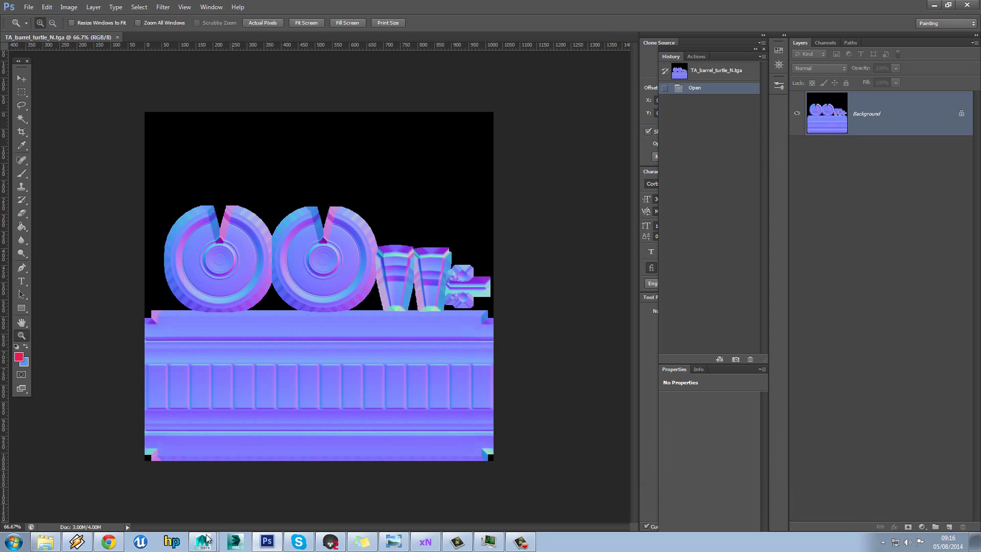
Append .tga to Maya's Turtle bake file name so it reads TA_barrel_turtle_N.tga
mouse_move(207, 538)
click(127, 525)
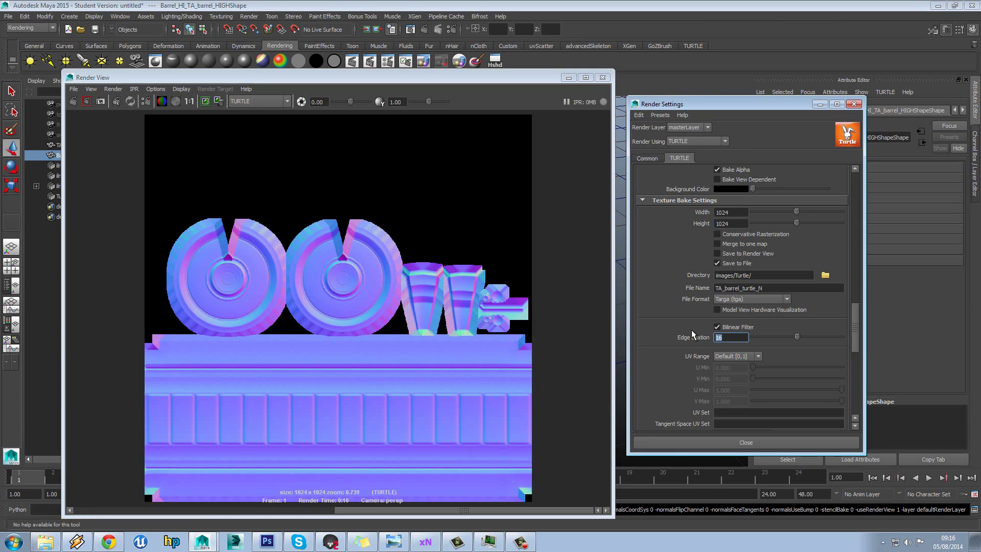
click(779, 287)
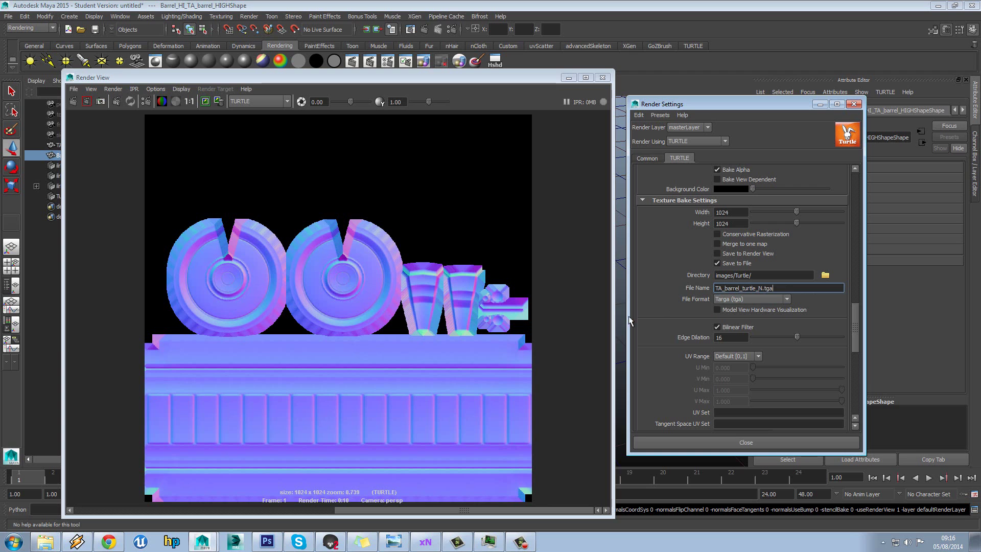
click(331, 541)
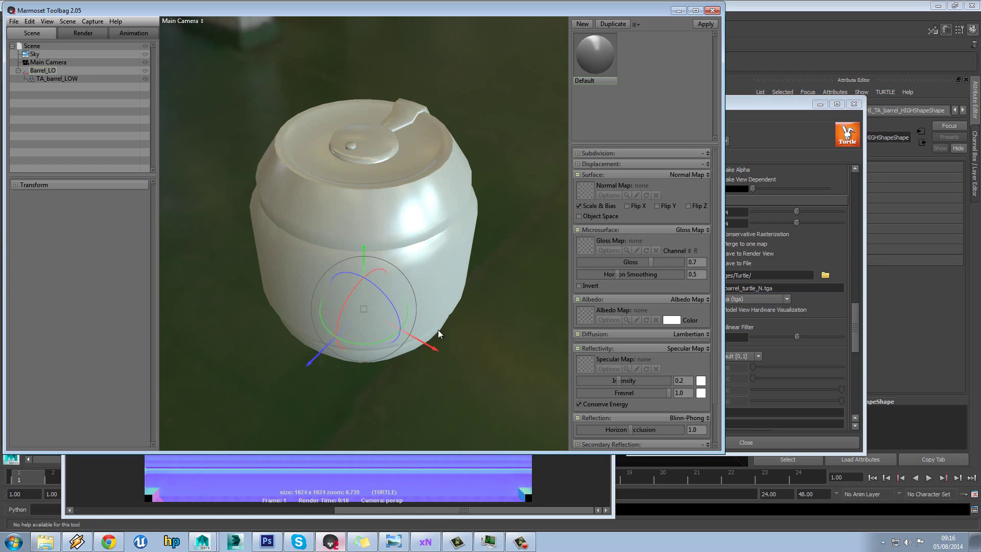
Apply TA_barrel_turtle_N.tga as the barrel's normal map and orbit to inspect the underside
drag(491, 250, 460, 241)
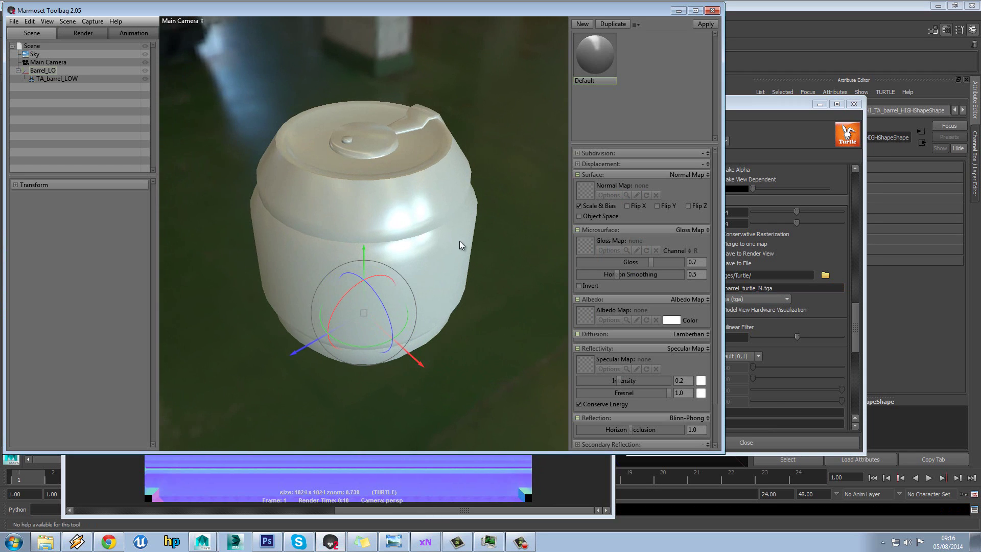
click(587, 192)
double_click(529, 131)
drag(515, 161, 476, 156)
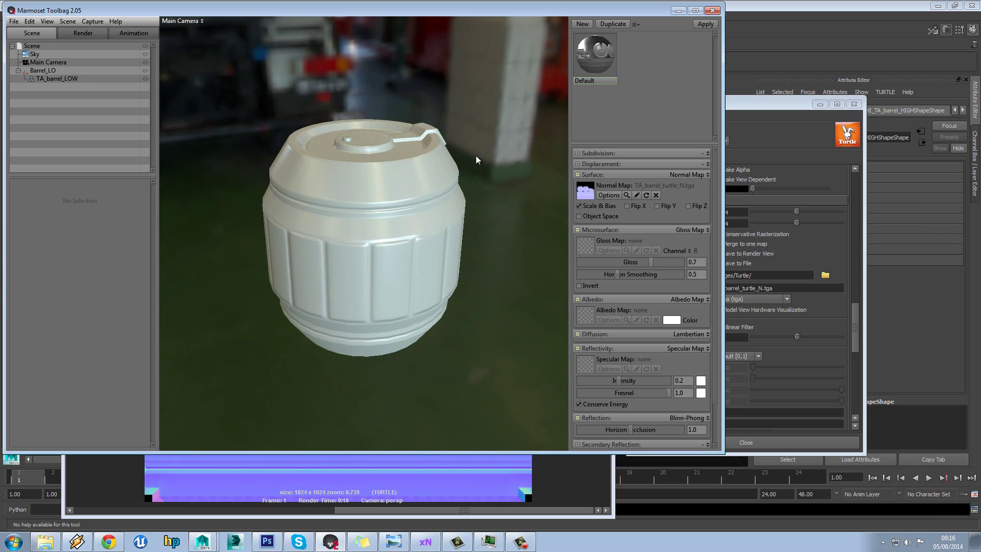
Swap in the xNormal bake XnormalTesting/TA_barrel_normals.tga as the barrel's normal map
click(589, 190)
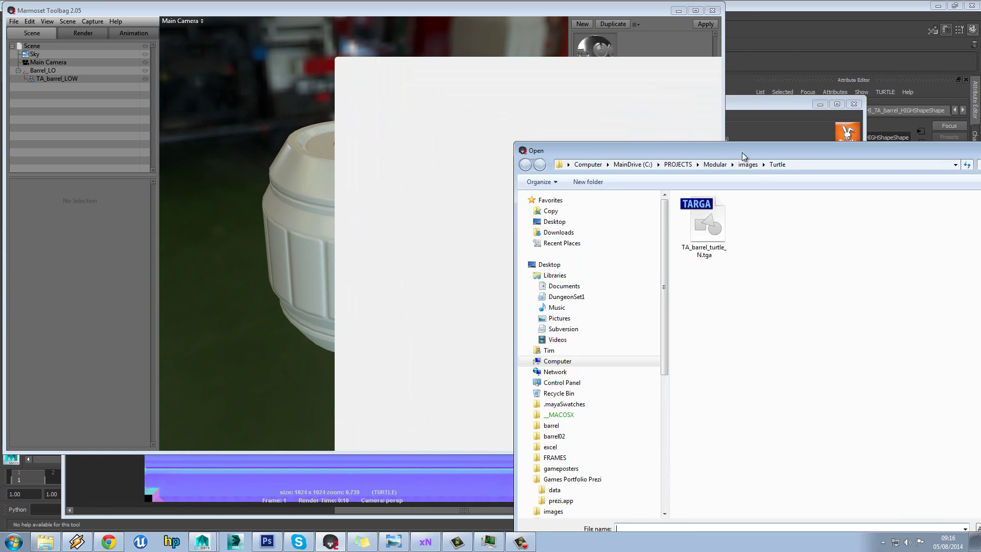
drag(410, 111, 673, 280)
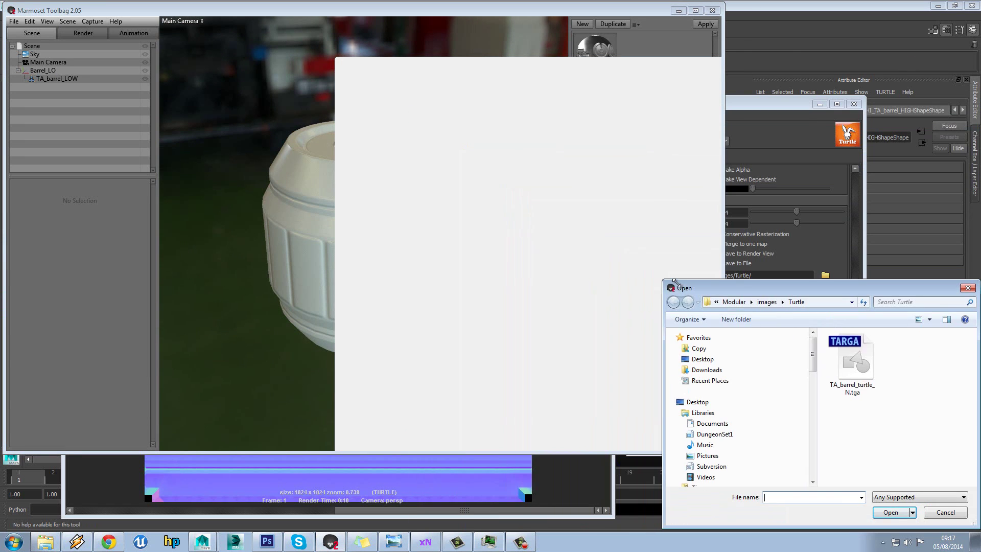
drag(839, 290, 718, 194)
click(648, 207)
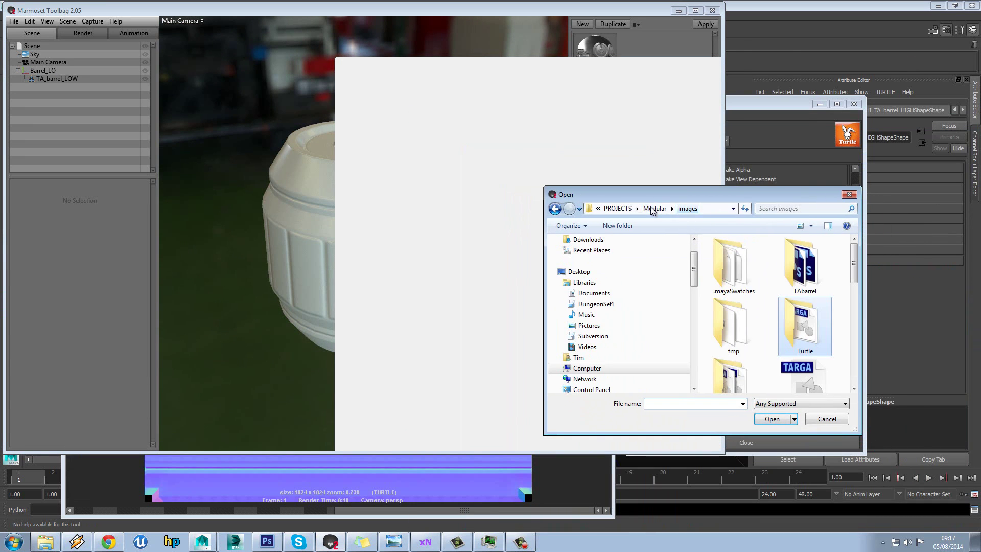
drag(862, 443, 895, 442)
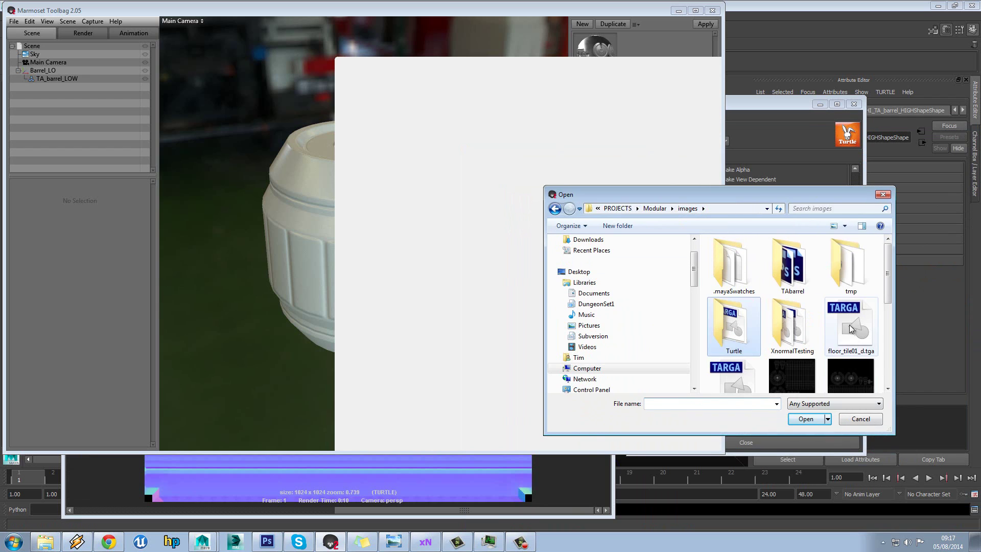
click(849, 324)
scroll(850, 321, down, 2)
scroll(850, 321, up, 1)
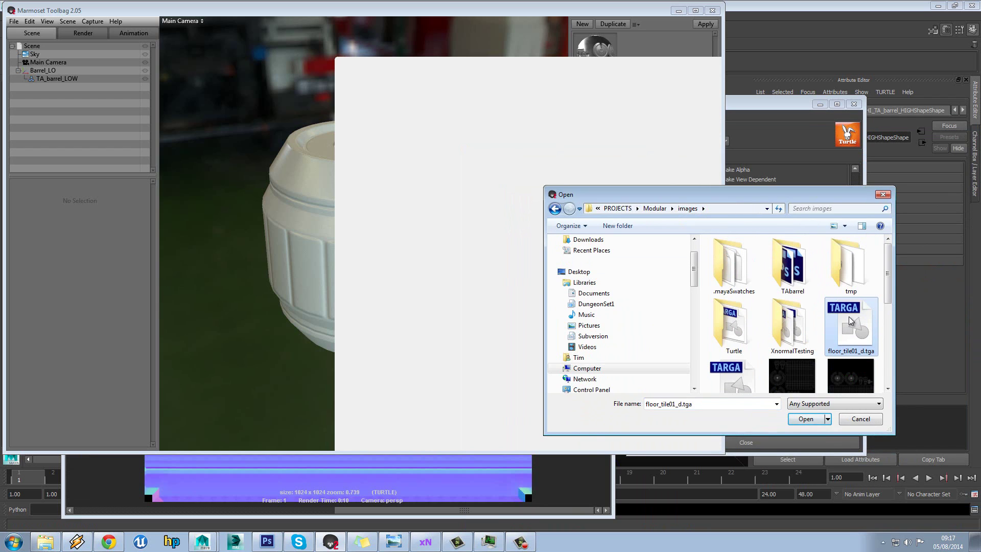
double_click(792, 322)
click(737, 279)
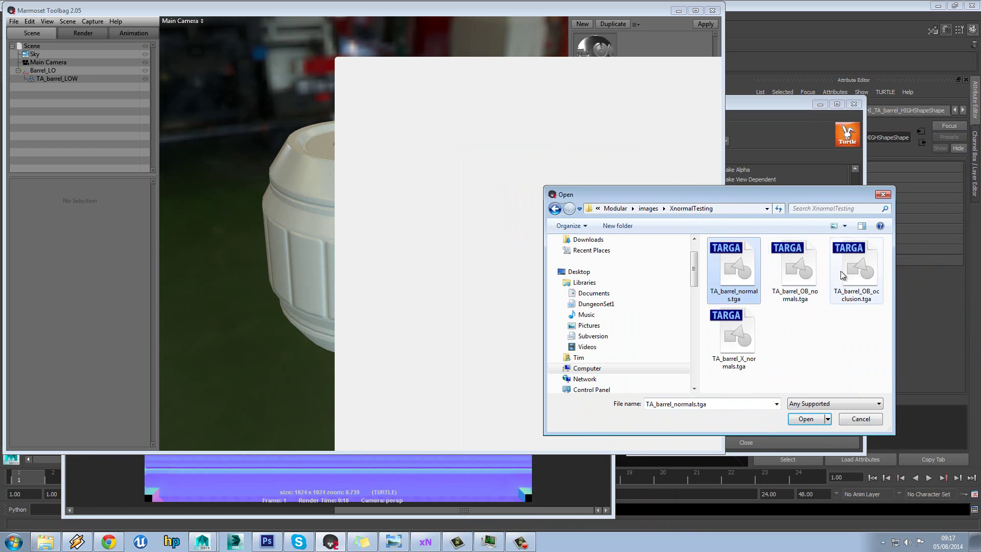
double_click(737, 263)
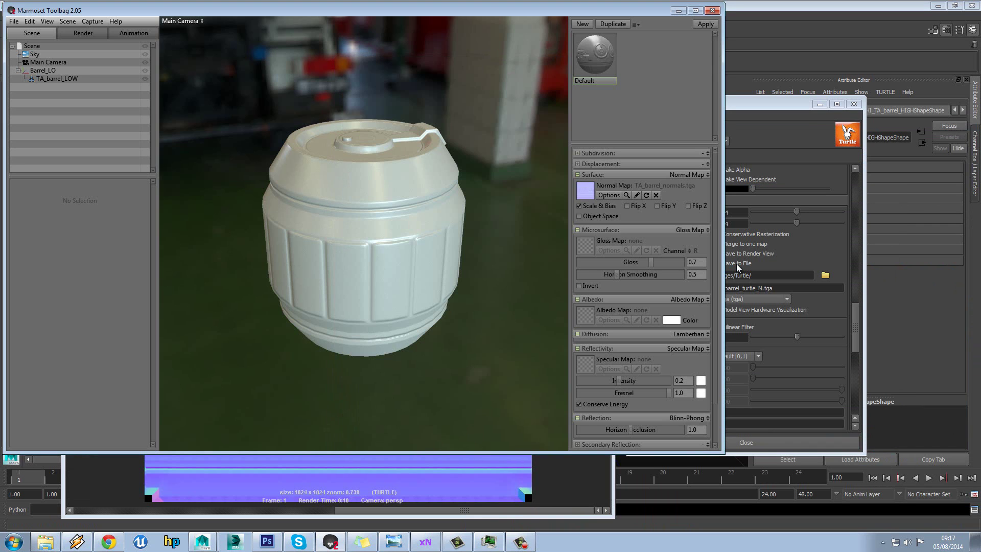
drag(462, 196, 462, 230)
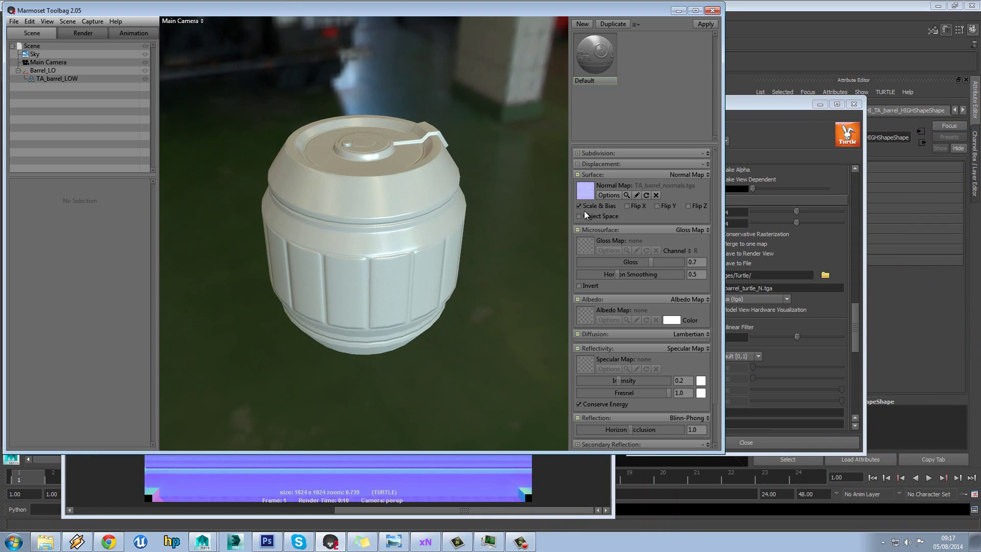
Reload TA_barrel_turtle_N.tga as the normal map and orbit to compare the shading
click(586, 192)
click(677, 208)
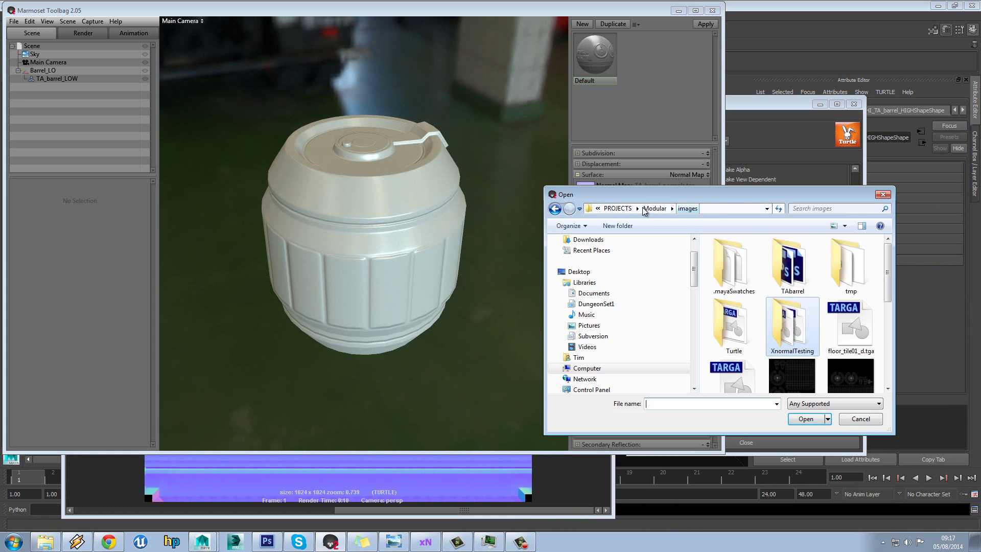
double_click(731, 323)
click(733, 278)
double_click(734, 278)
drag(490, 276, 382, 223)
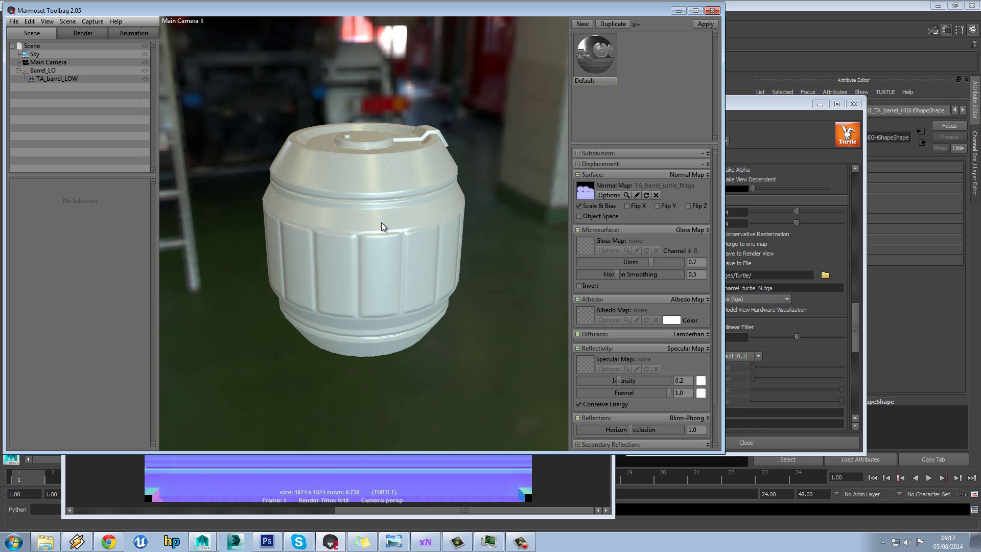
click(853, 311)
Set Turtle anti-aliasing Filter Width and Filter Height to 1.000
click(648, 183)
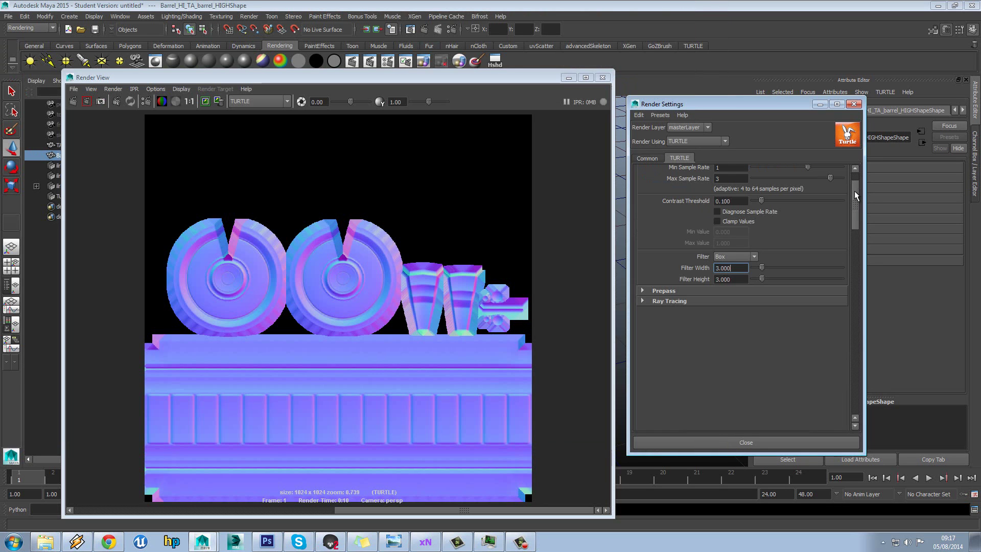
click(716, 306)
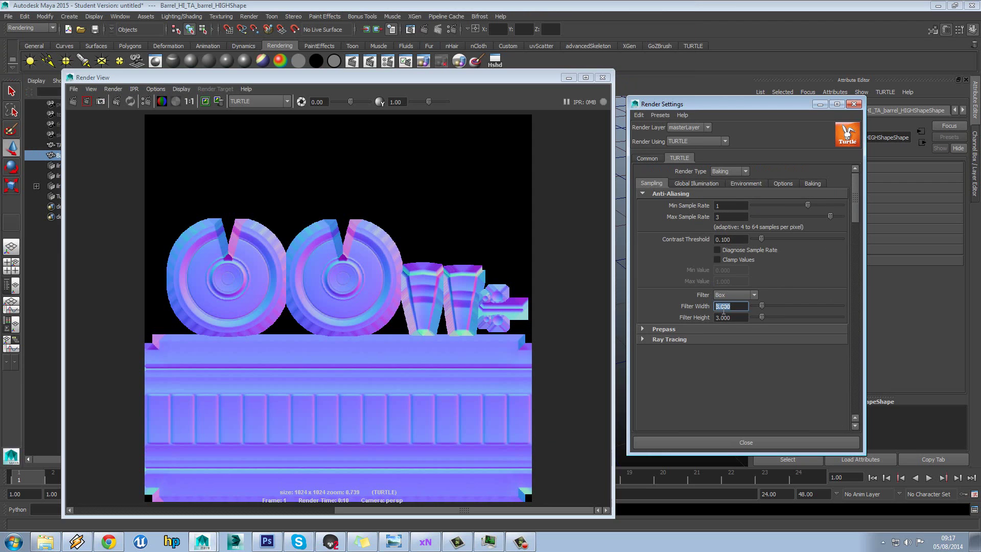
text(1)
key(Tab)
text(1)
key(Return)
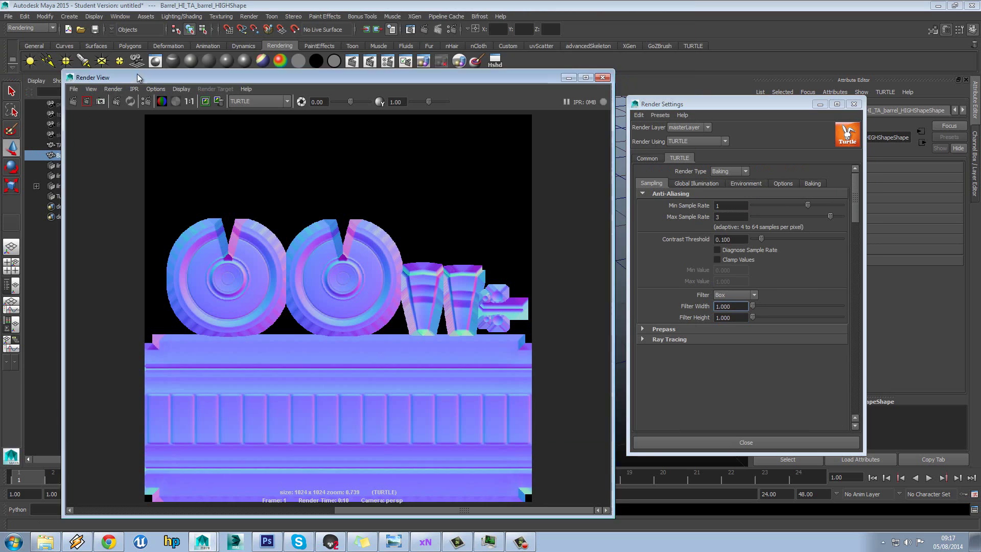
Reposition the Render View, zoom the Turtle map and mark a small render region
drag(133, 77, 131, 31)
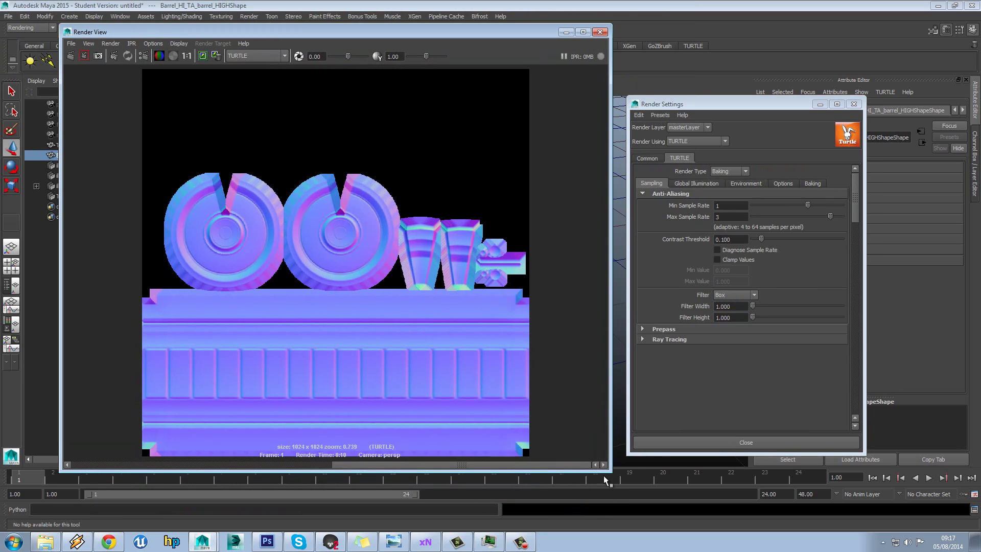
click(74, 44)
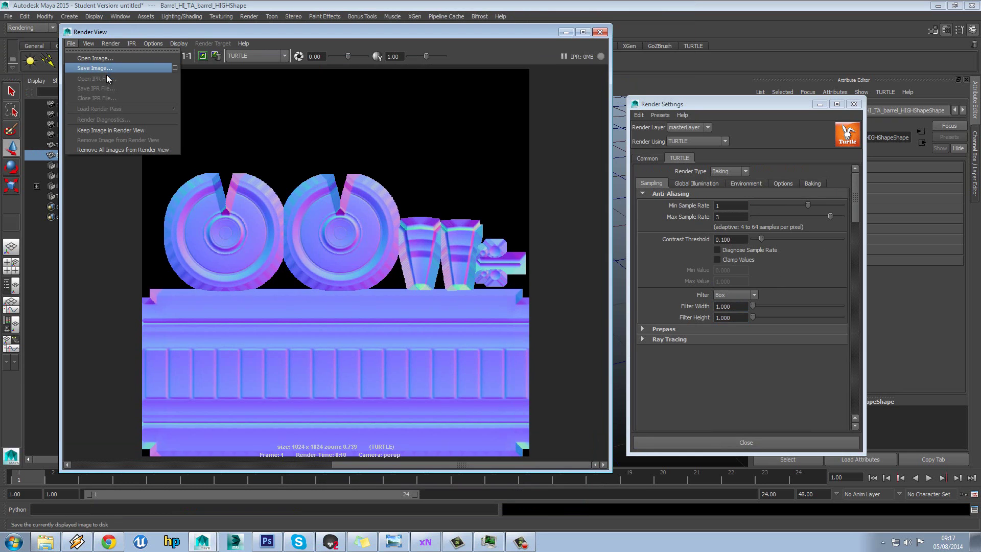
click(96, 186)
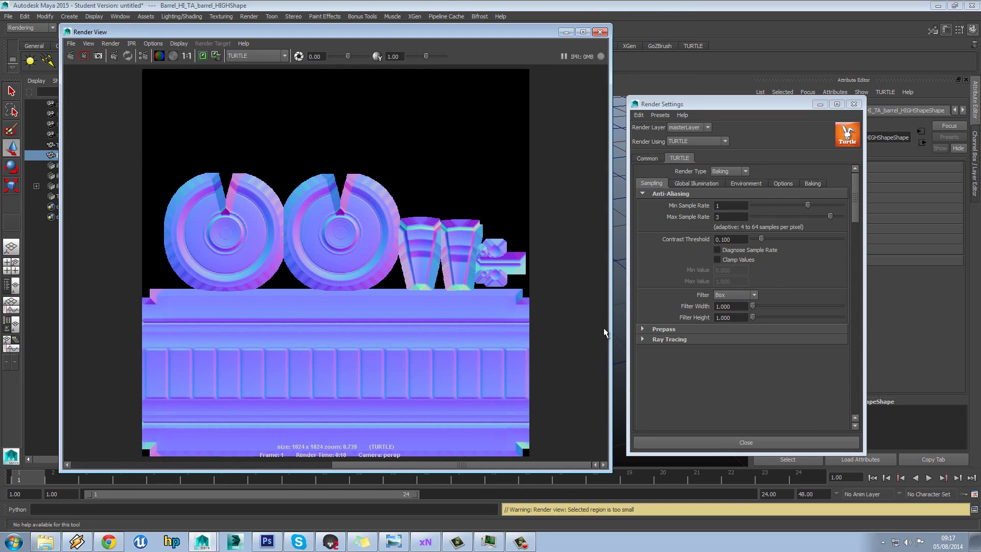
scroll(350, 217, up, 2)
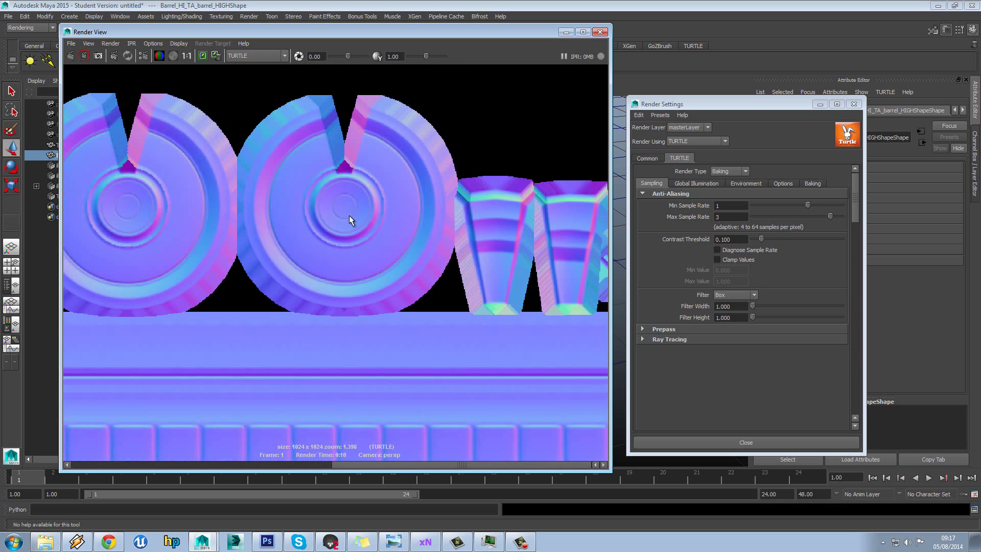
scroll(349, 216, down, 2)
drag(396, 251, 409, 289)
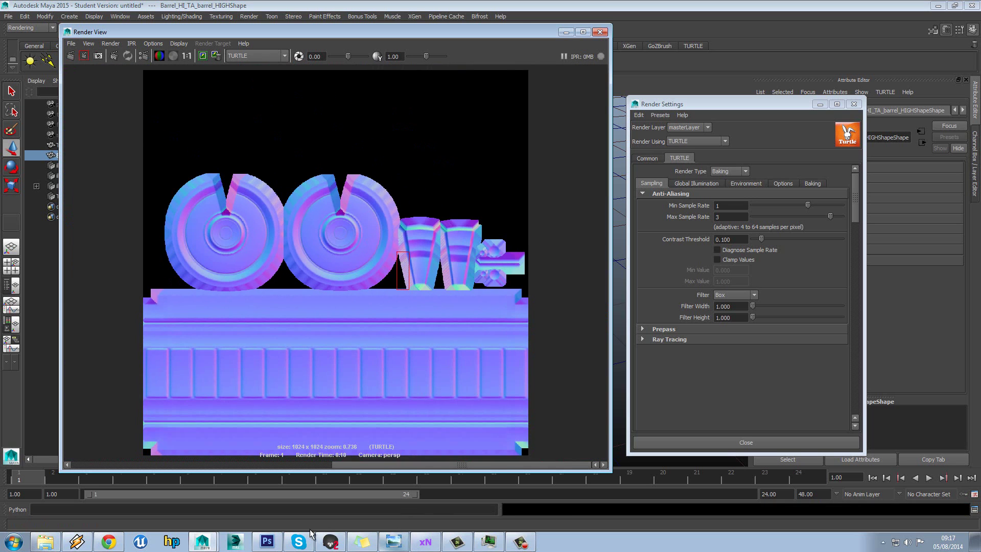
In Marmoset Toolbag, orbit and zoom down onto the barrel lid
click(331, 542)
mouse_move(393, 231)
mouse_down()
mouse_move(390, 214)
mouse_move(286, 195)
mouse_move(269, 147)
mouse_move(237, 120)
mouse_move(418, 214)
mouse_move(358, 105)
mouse_move(278, 228)
mouse_move(396, 203)
mouse_move(384, 242)
mouse_up()
scroll(390, 265, up, 5)
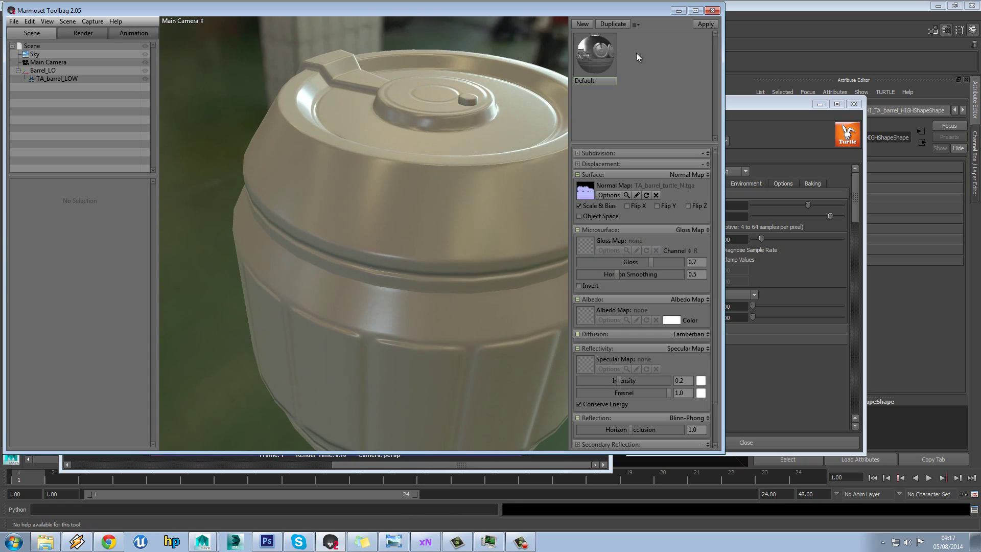
Minimize Marmoset and the Render View, test-scale both barrels, and undo the enlargement
click(678, 11)
click(578, 29)
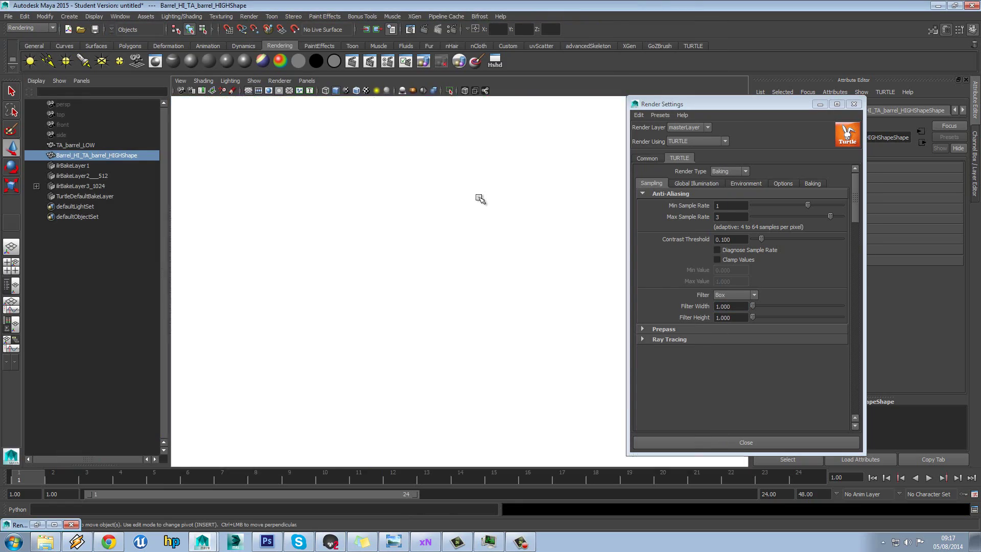
scroll(478, 199, up, 3)
click(470, 195)
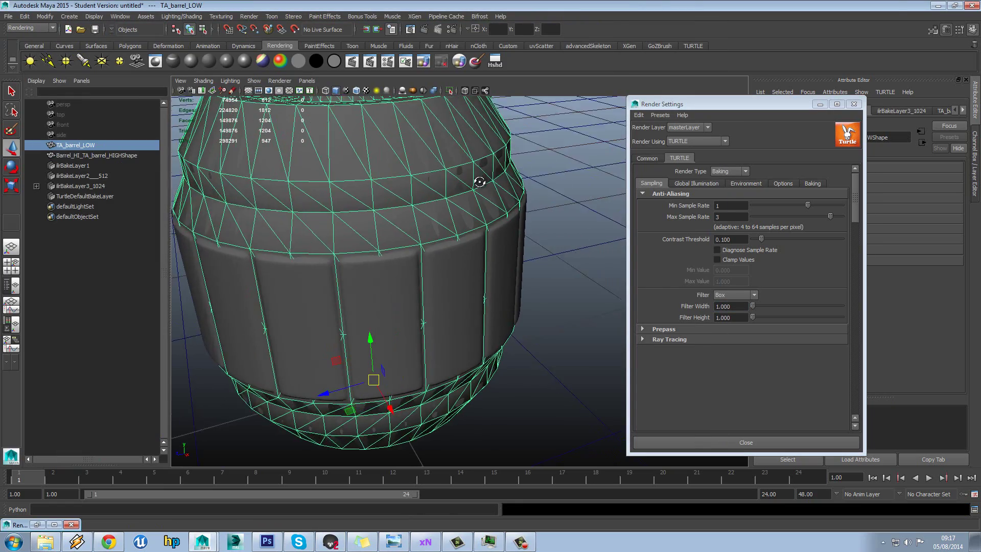
alt+drag(470, 195, 458, 180)
click(452, 259)
key(r)
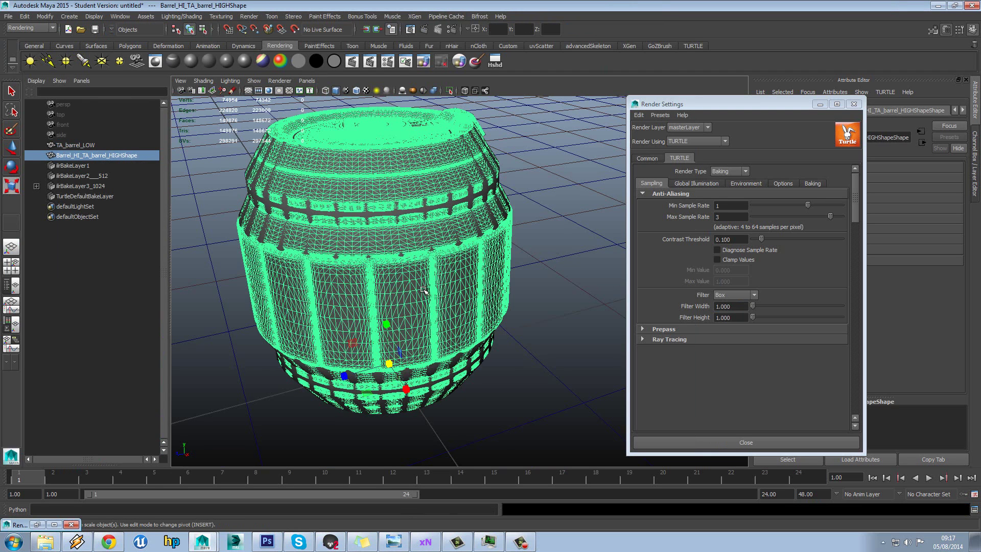
drag(388, 364, 388, 364)
click(391, 247)
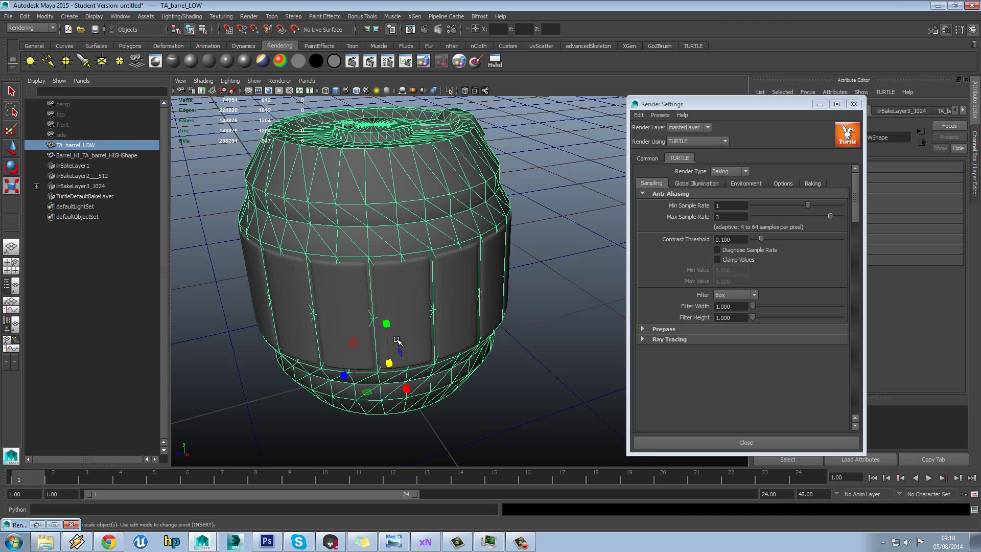
alt+drag(372, 291, 366, 279)
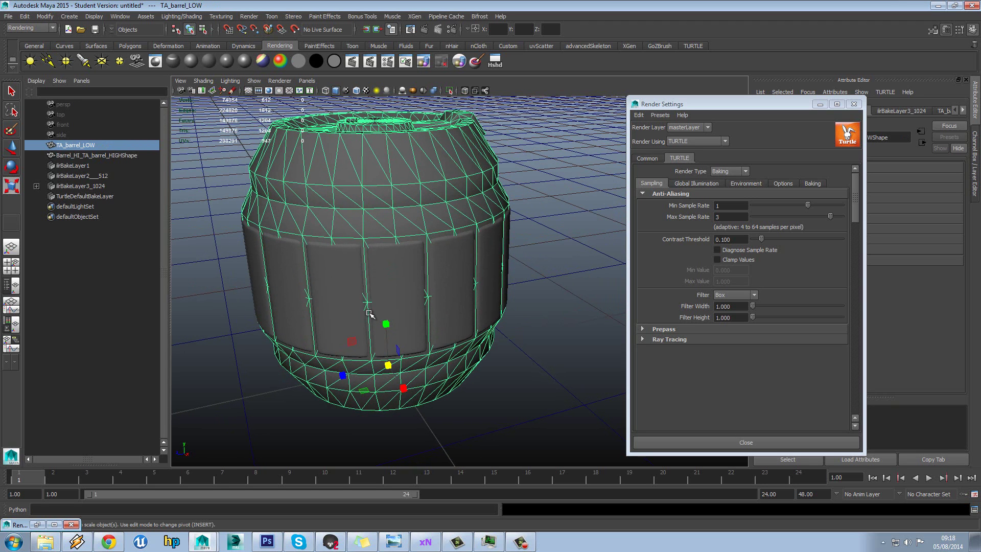
drag(367, 392, 439, 118)
key(ctrl+z)
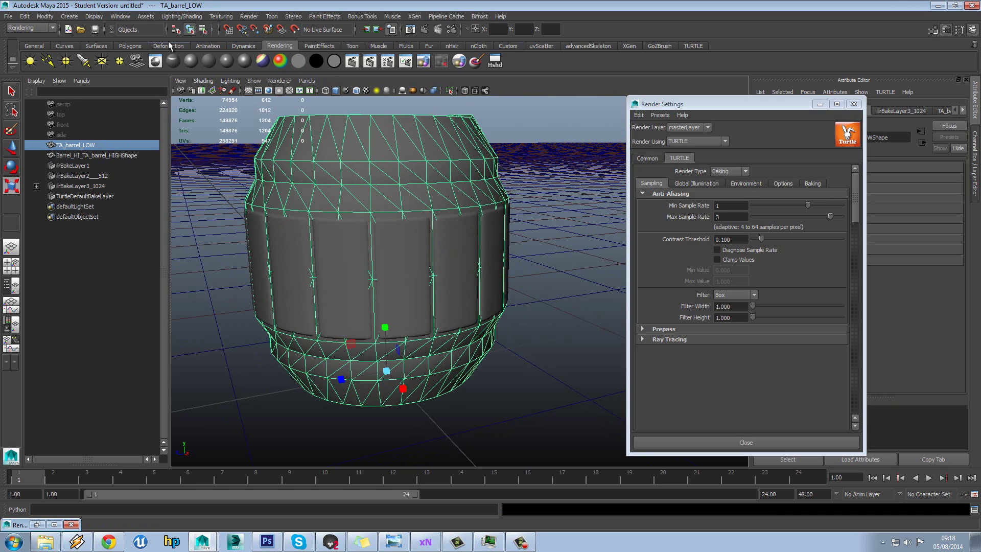
Hide the high-poly barrel and select the band of faces around the low-poly barrel's middle
click(130, 45)
click(583, 61)
right_drag(431, 219, 438, 241)
drag(551, 228, 240, 282)
alt+drag(306, 306, 425, 286)
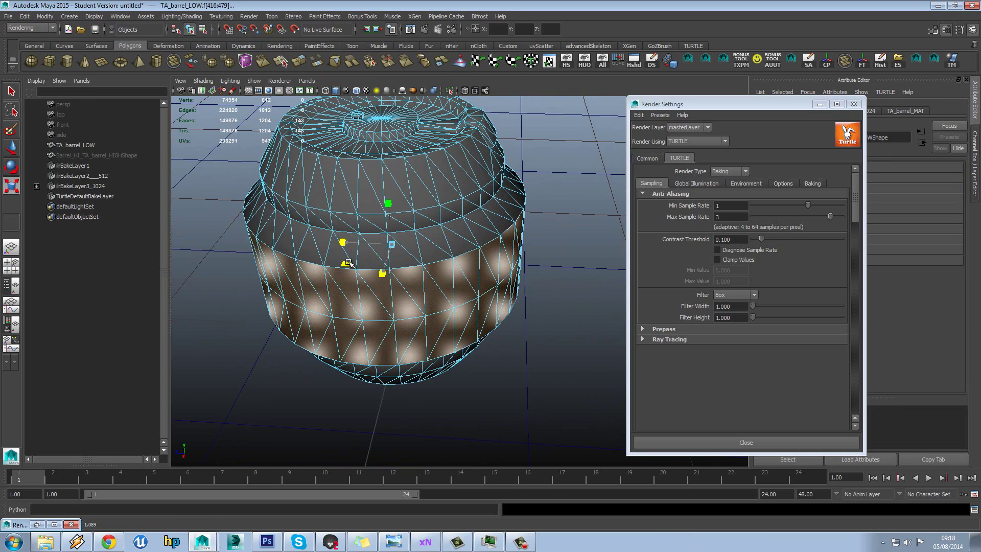
Show the high-poly barrel again and push the middle face band further out into a ridge
key(w)
click(602, 61)
mouse_move(460, 232)
alt+mouse_down()
mouse_move(452, 205)
mouse_move(454, 225)
alt+mouse_up()
mouse_move(358, 268)
alt+mouse_down()
mouse_move(349, 294)
mouse_move(358, 282)
alt+mouse_up()
click(404, 143)
click(404, 143)
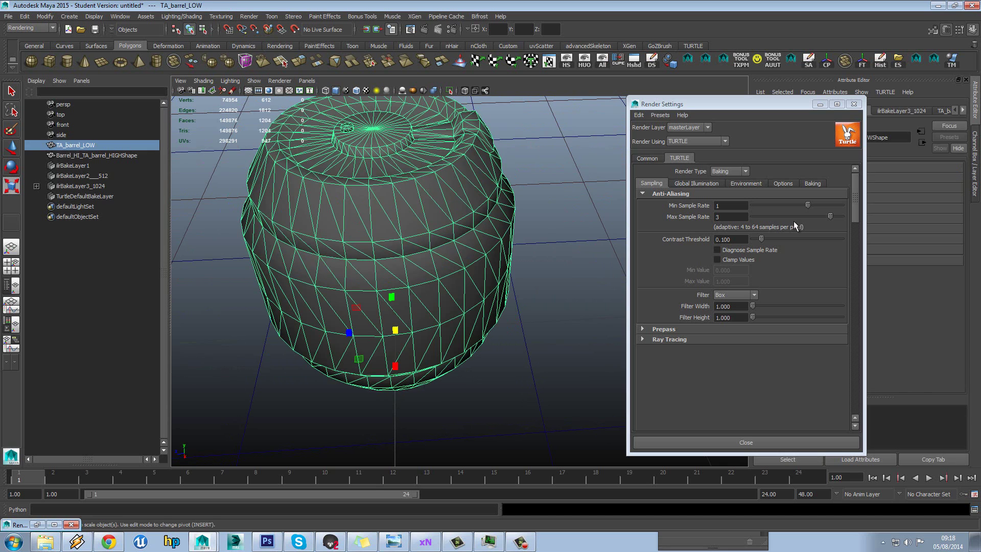
Keep the Turtle Baking sampling preset on Closest and orbit around the reshaped low-poly barrel
click(804, 184)
drag(853, 221, 860, 301)
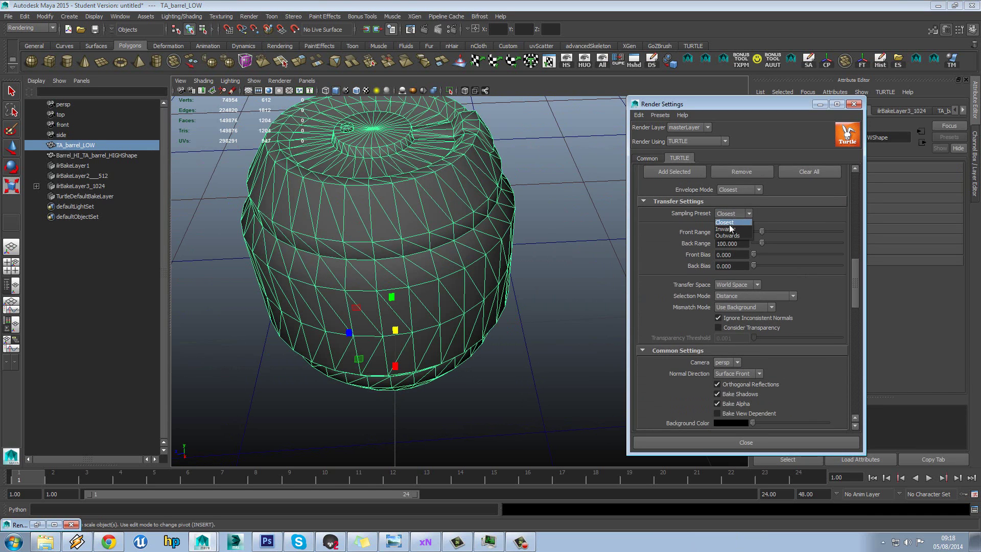
click(680, 231)
alt+drag(510, 301, 330, 250)
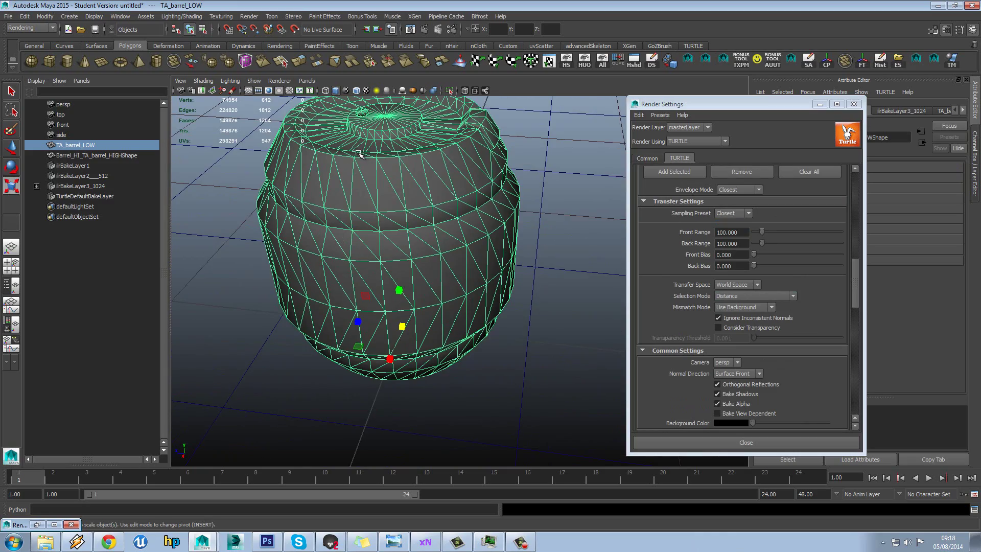
alt+drag(402, 163, 319, 275)
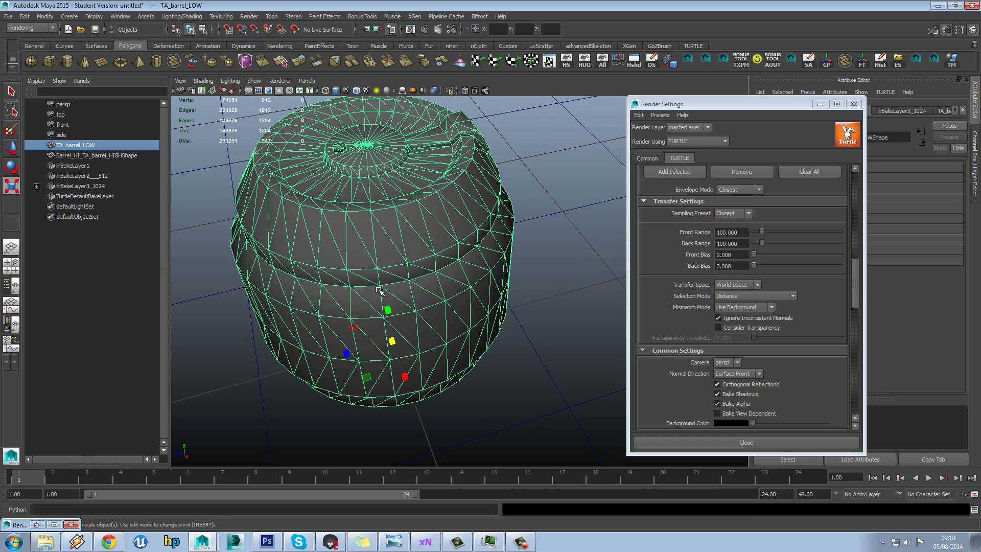
alt+drag(379, 290, 376, 274)
alt+drag(378, 227, 424, 216)
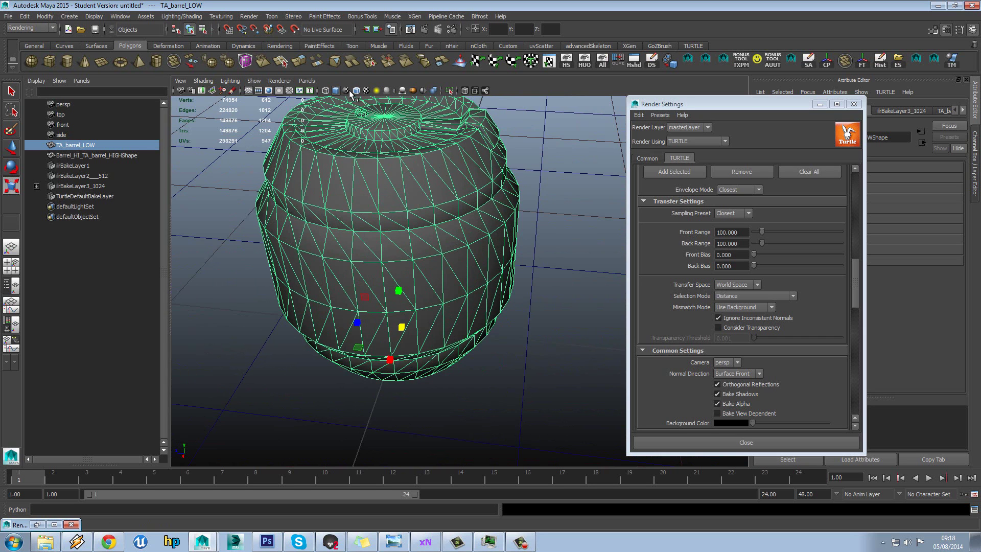
key(ctrl+z)
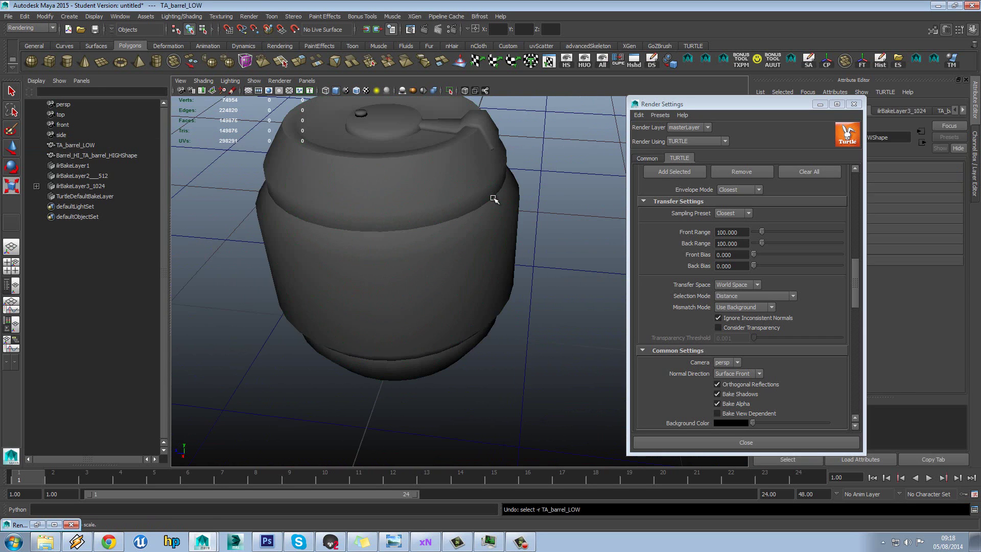
click(493, 199)
click(491, 200)
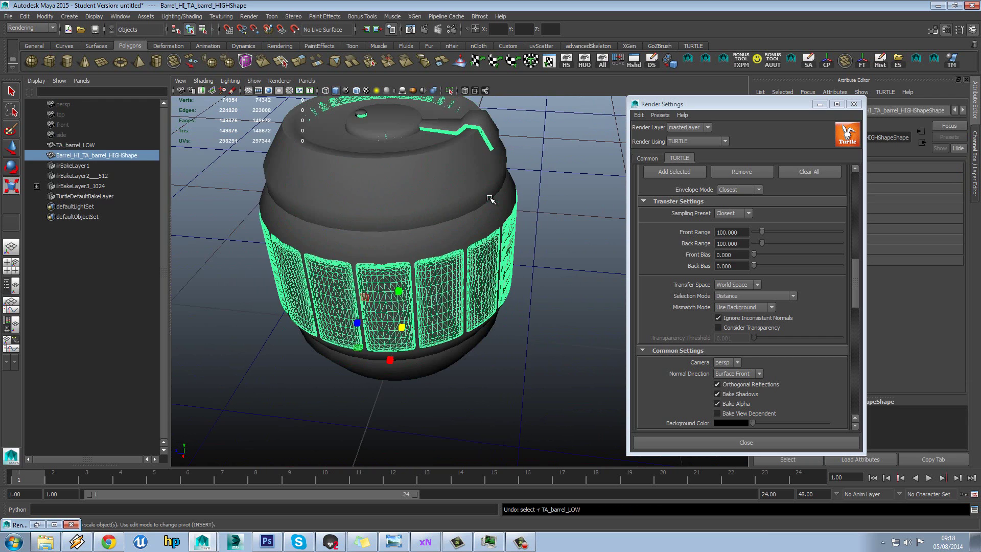
click(405, 185)
click(565, 180)
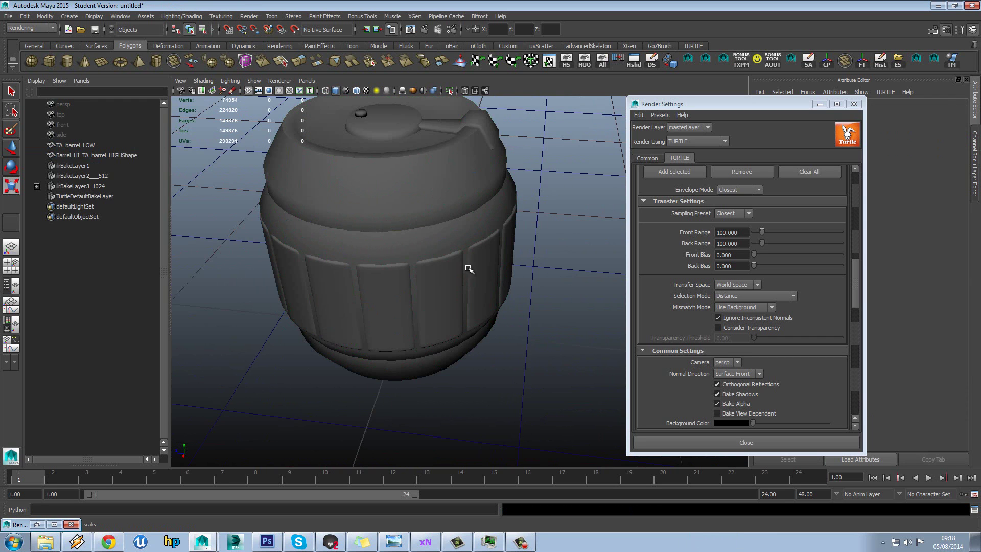
alt+drag(469, 269, 496, 396)
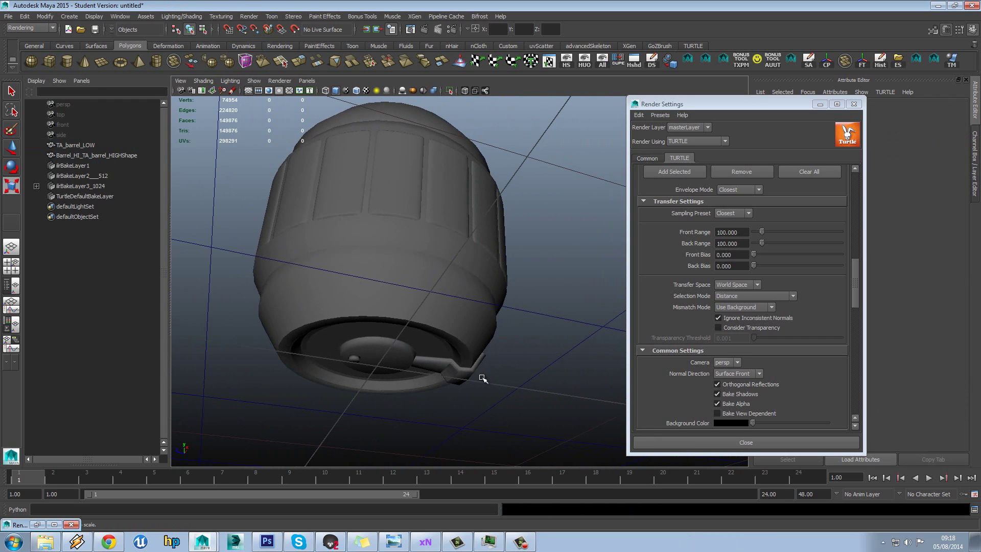
alt+drag(456, 346, 475, 388)
click(267, 542)
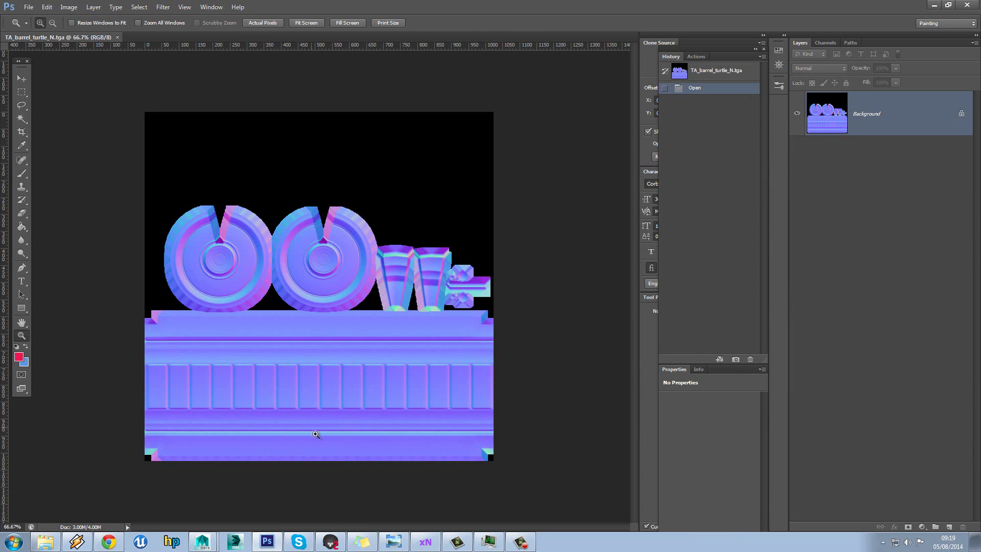
mouse_move(204, 540)
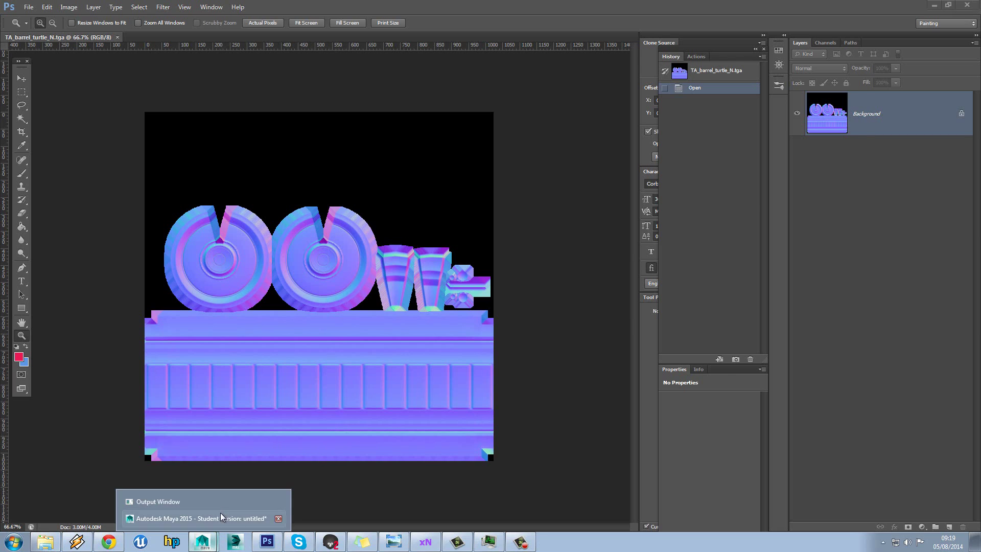
click(220, 515)
click(383, 285)
mouse_move(383, 285)
alt+mouse_down()
mouse_move(401, 284)
mouse_move(393, 331)
mouse_move(258, 354)
mouse_move(365, 291)
alt+mouse_up()
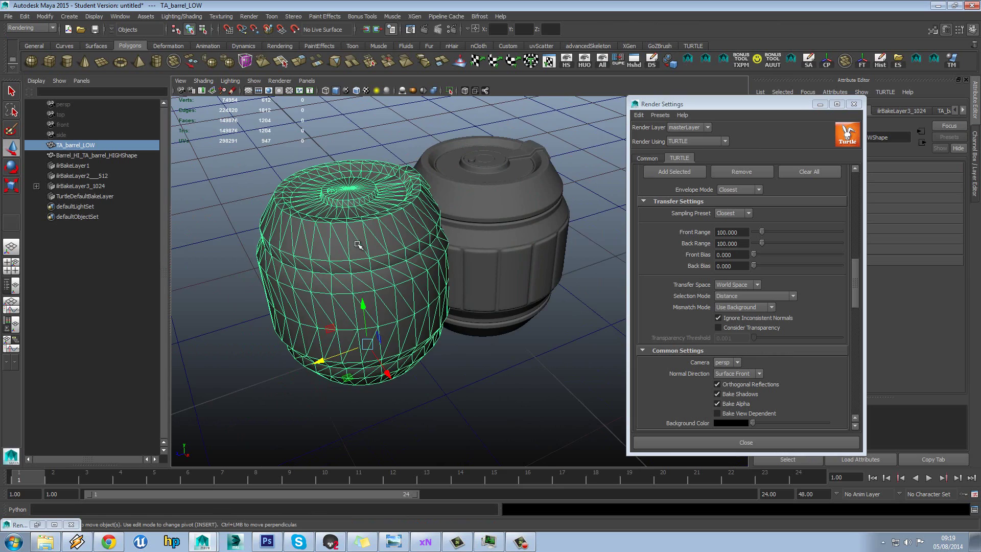
Deselect the low-poly barrel and tumble the view to compare both barrels side by side
alt+drag(358, 245, 292, 194)
click(326, 141)
mouse_move(370, 222)
alt+mouse_down()
mouse_move(372, 145)
mouse_move(357, 232)
alt+mouse_up()
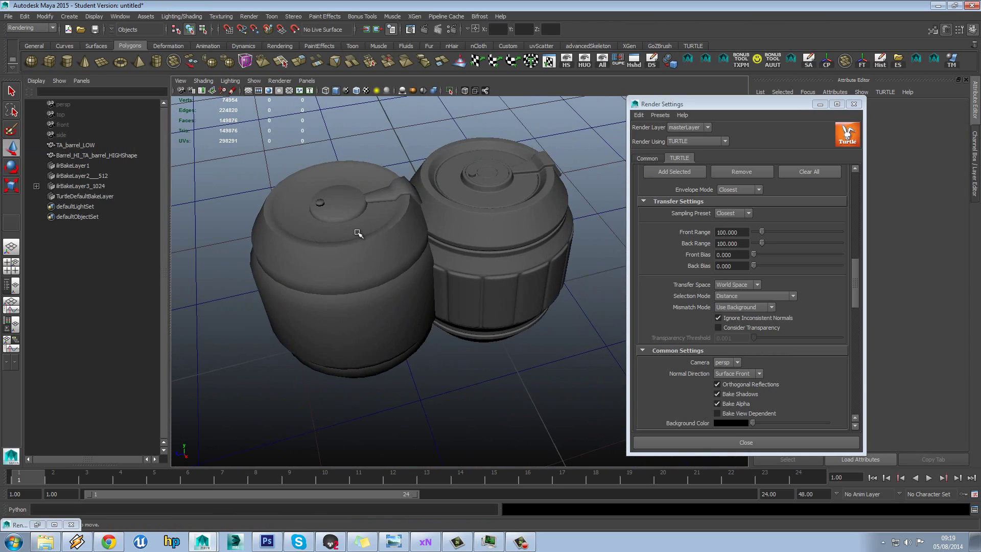
alt+drag(373, 306, 404, 302)
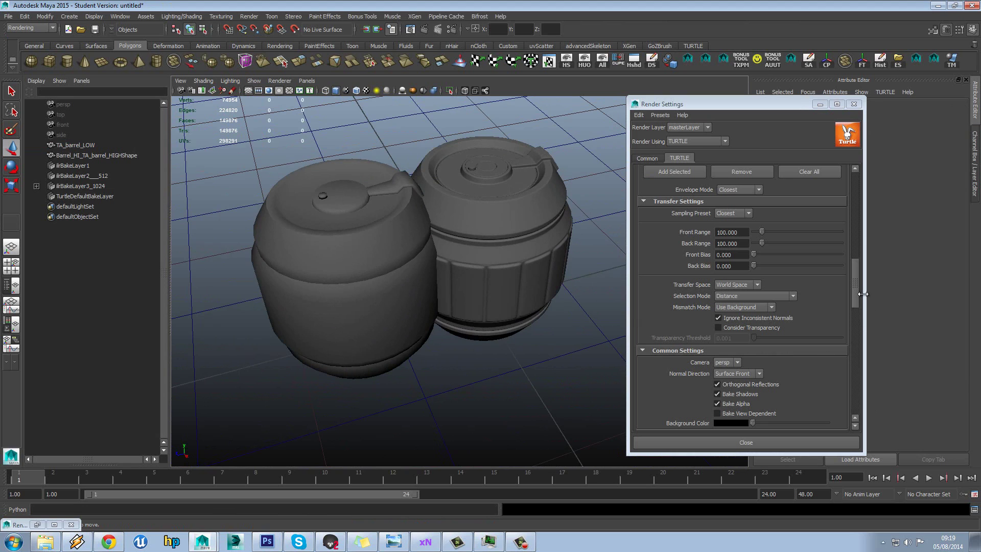
scroll(851, 199, up, 8)
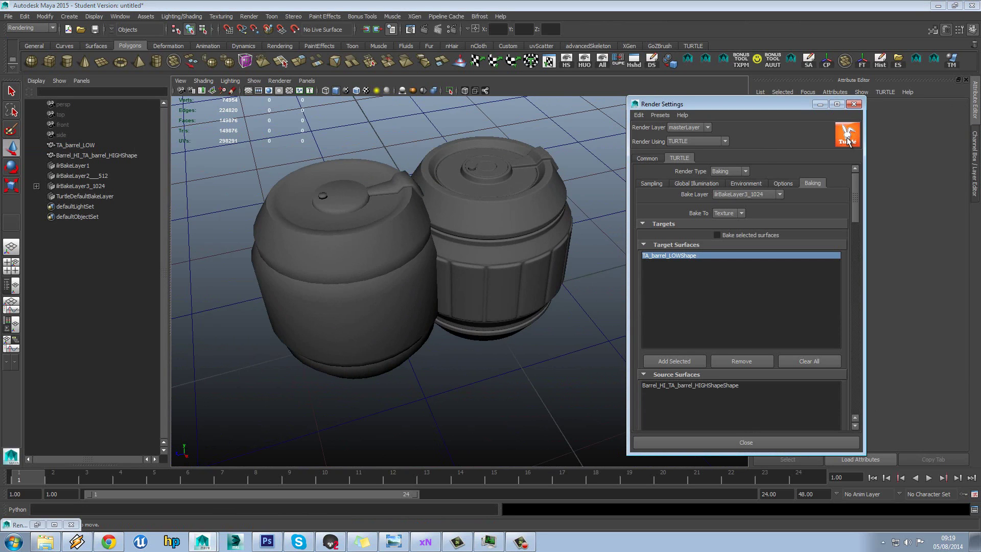